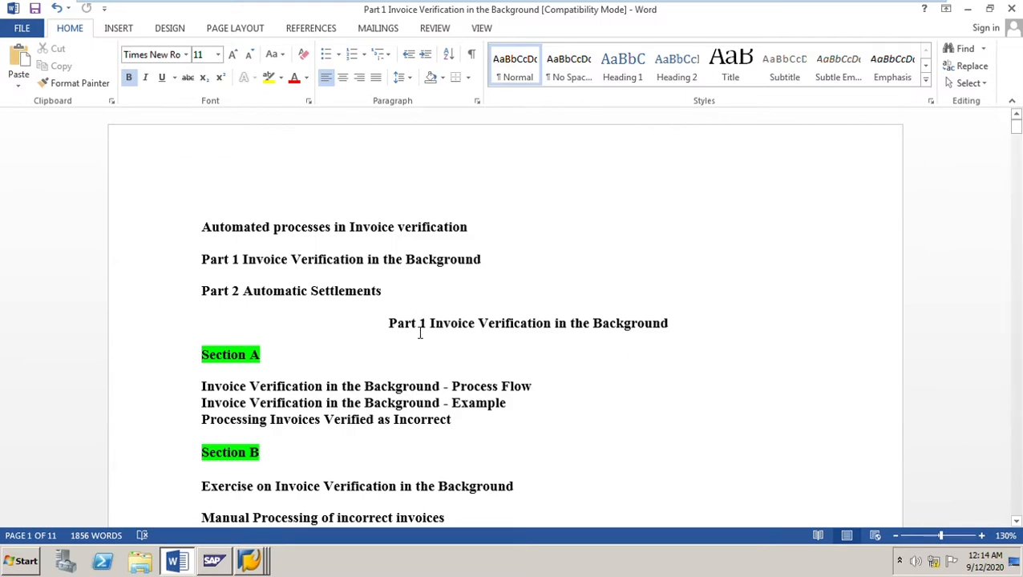
Review the outline on the document's first page, from the title to the Section B exercise topics
left_click_drag(206, 232, 431, 229)
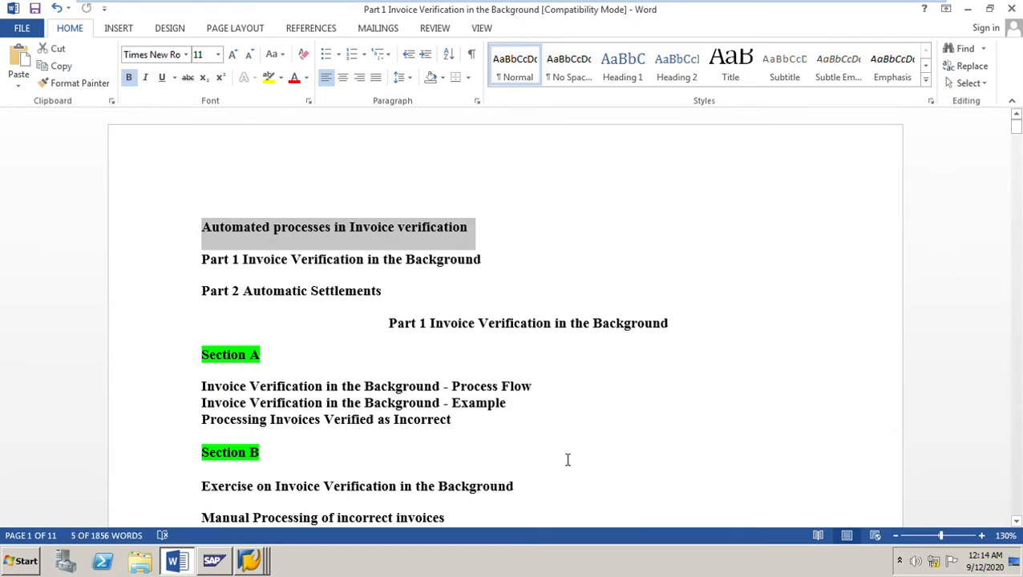
scroll(566, 459, "down", 1)
left_click(611, 444)
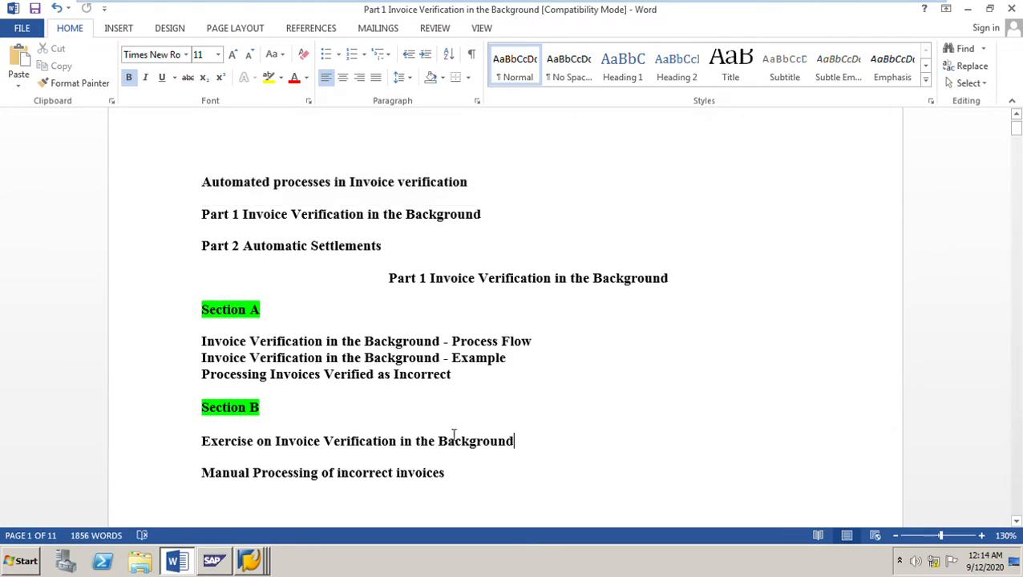
left_click_drag(207, 449, 447, 482)
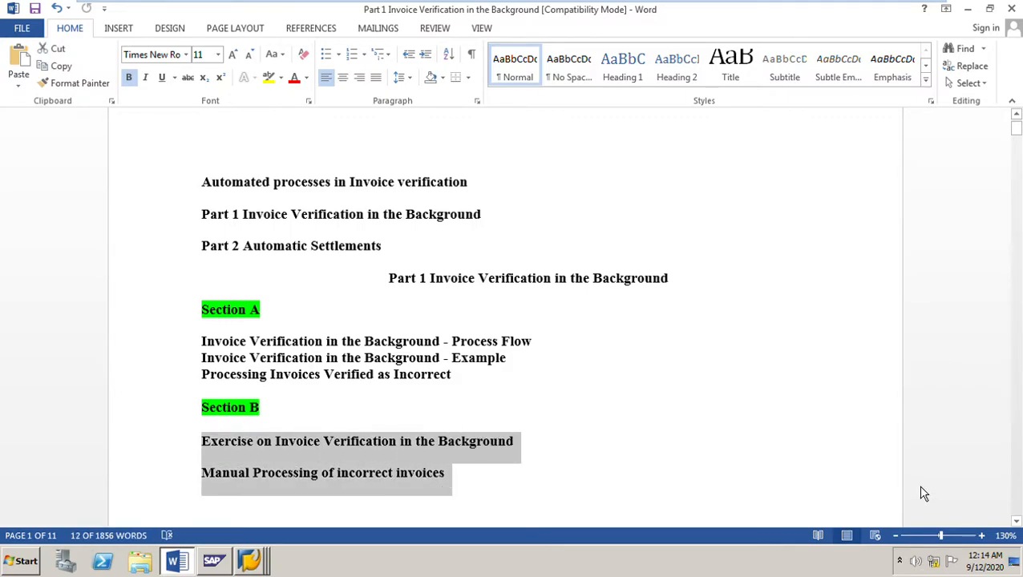
left_click(772, 491)
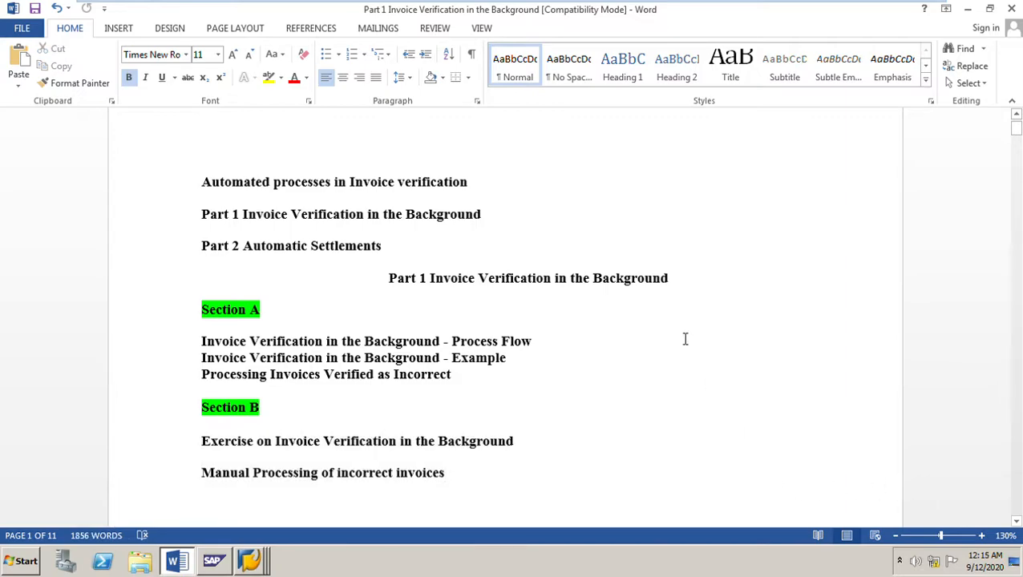
Review the three-step overview of invoice verification in the background at the start of page 2
scroll(686, 339, "down", 2)
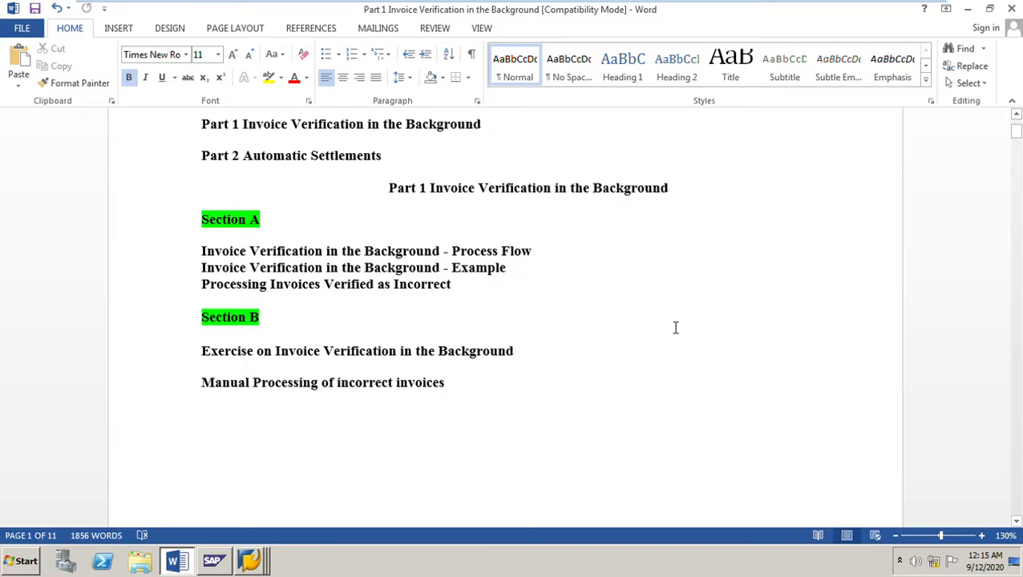
scroll(673, 326, "down", 15)
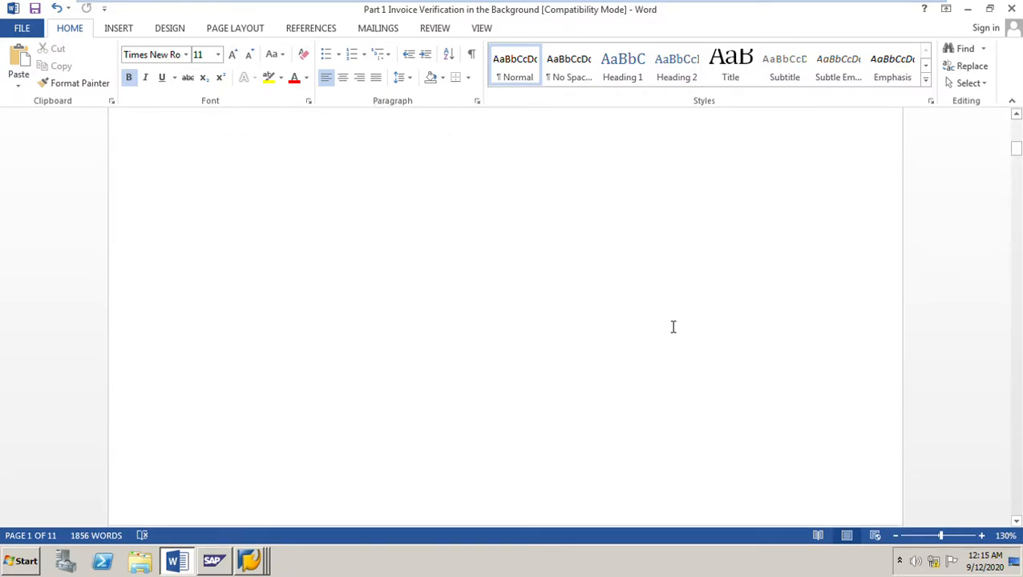
scroll(674, 326, "down", 3)
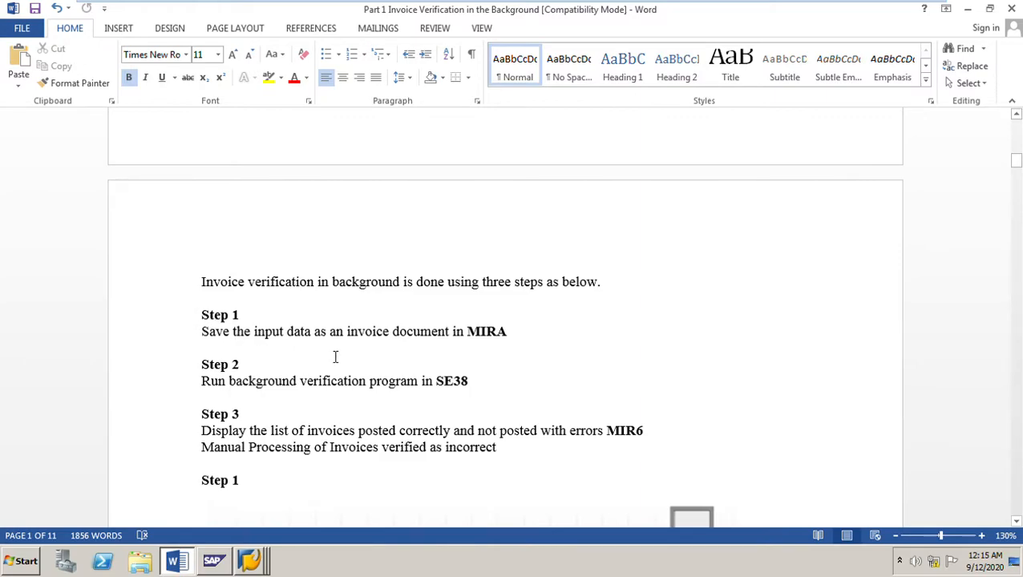
double_click(478, 335)
left_click(269, 394)
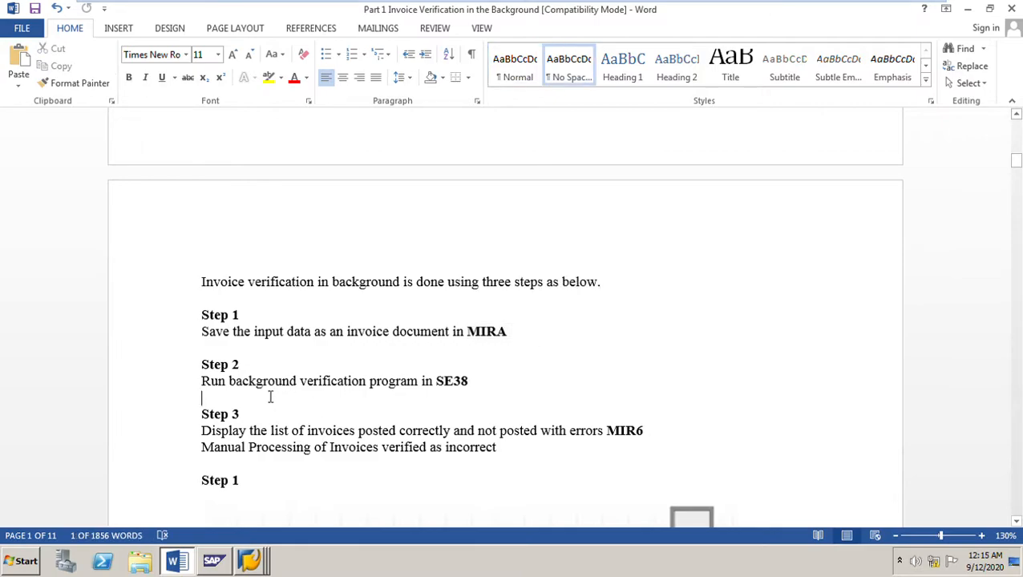
left_click_drag(209, 370, 503, 386)
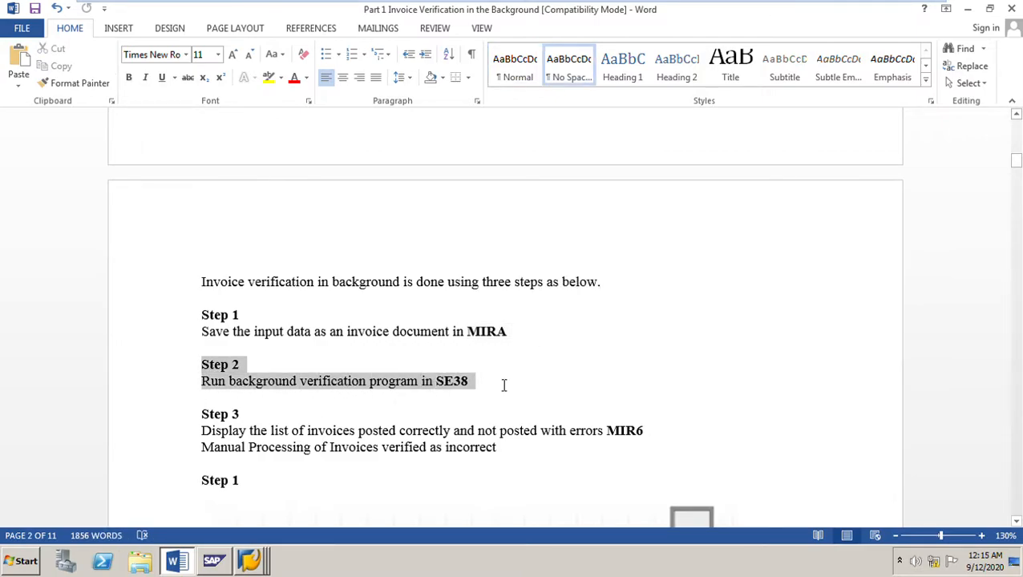
left_click(196, 447)
left_click(199, 431)
left_click_drag(201, 413, 526, 452)
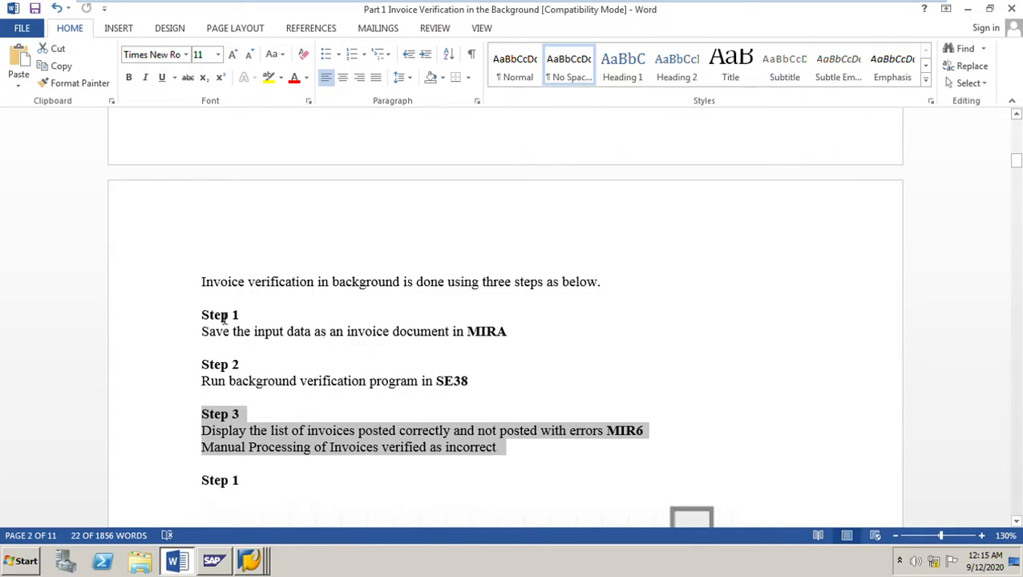
left_click_drag(201, 315, 516, 475)
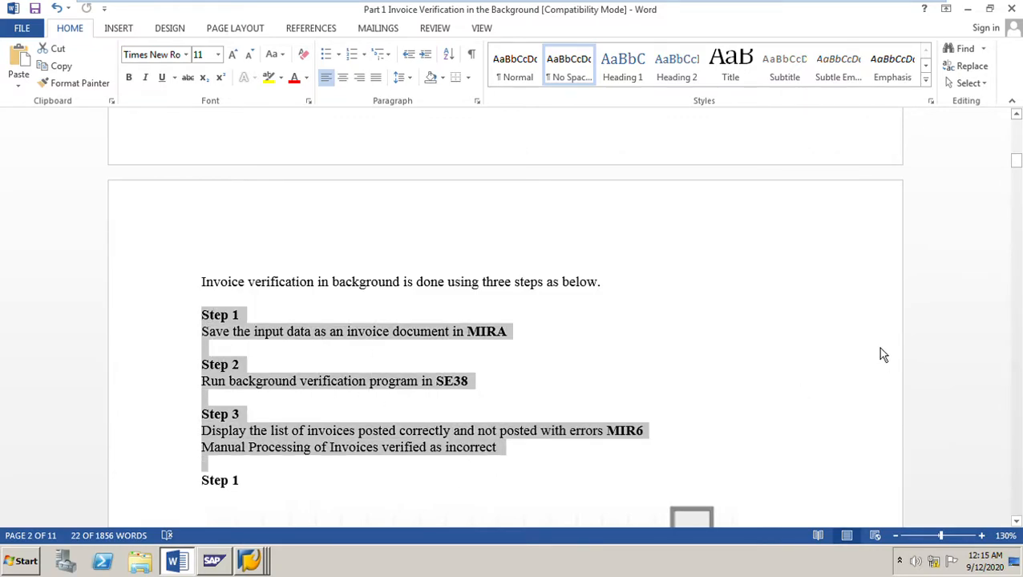
left_click(765, 382)
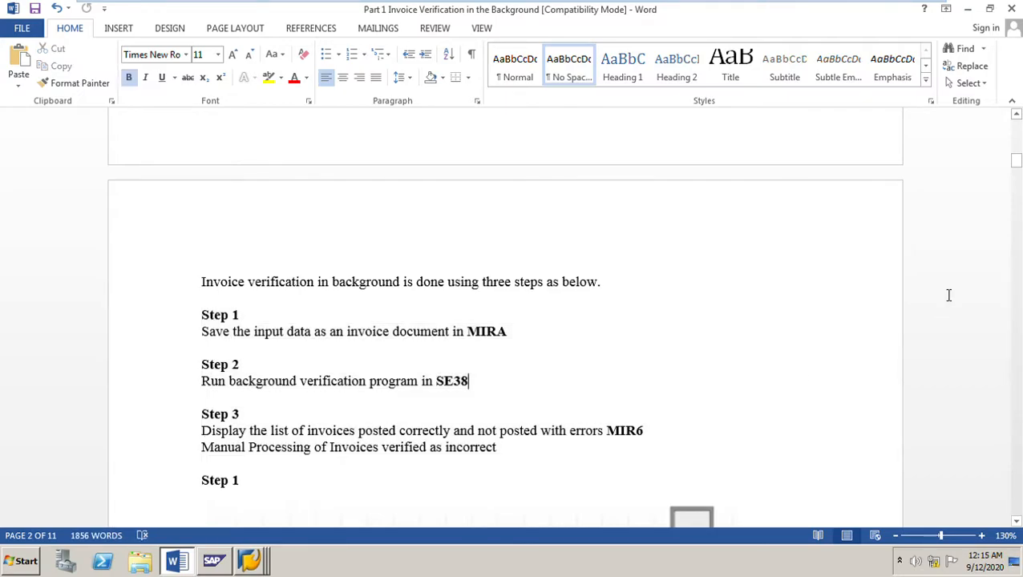
In the Section B exercise, extend the first purchase order line with "and vendor has invoiced at PO price"
left_click_drag(1016, 161, 1016, 440)
scroll(713, 339, "up", 15)
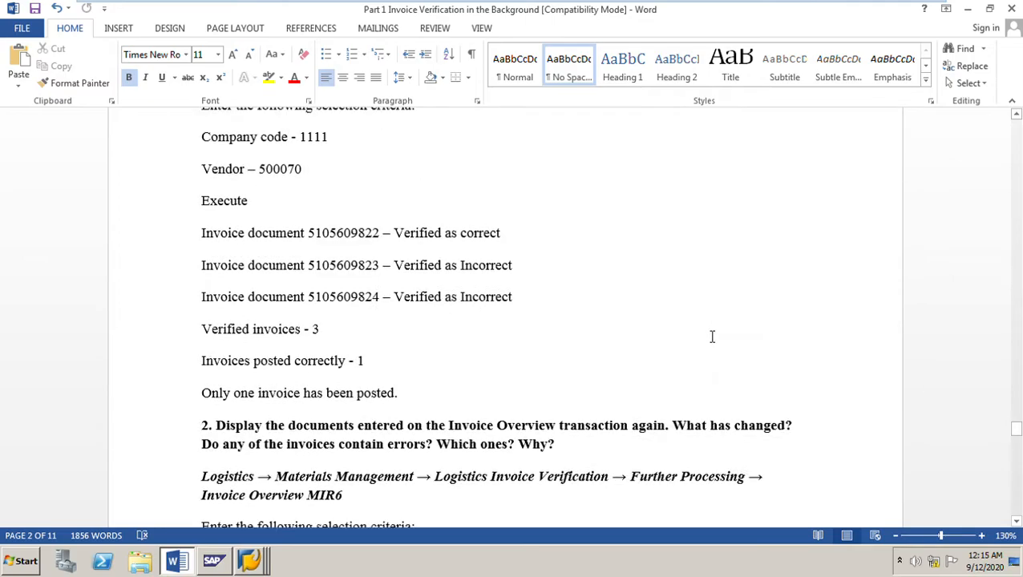
scroll(706, 325, "up", 20)
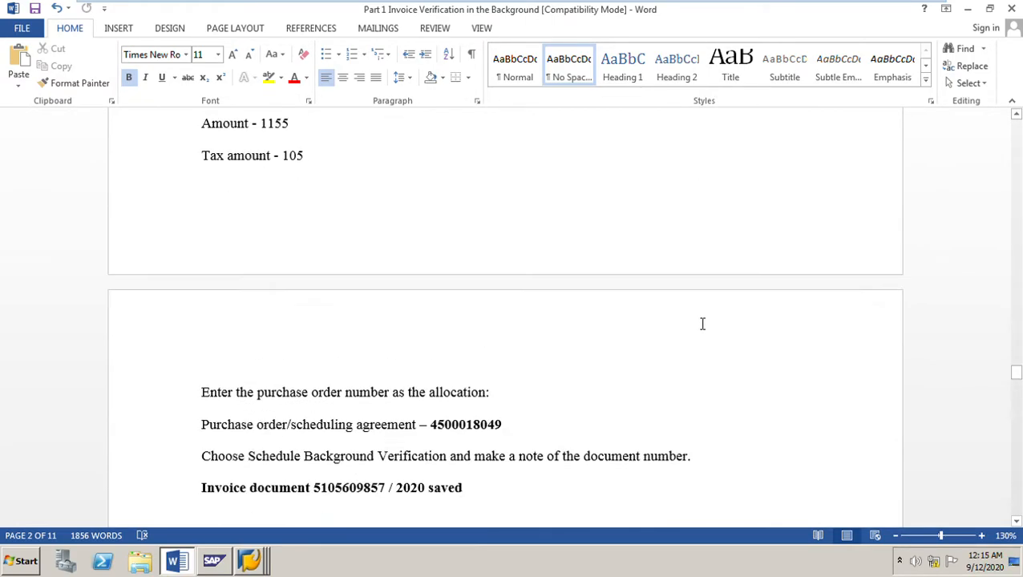
scroll(696, 317, "up", 10)
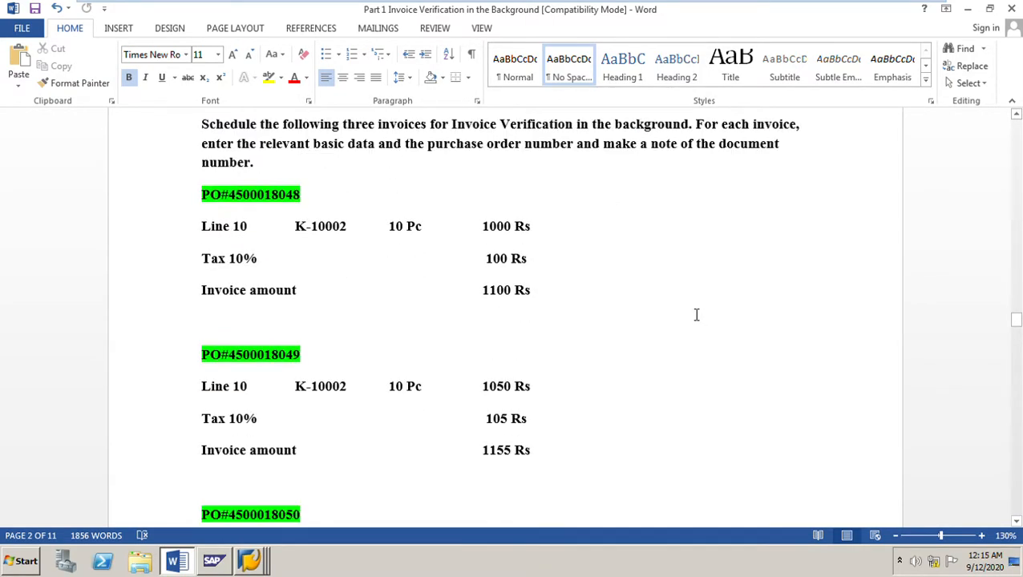
scroll(693, 314, "up", 3)
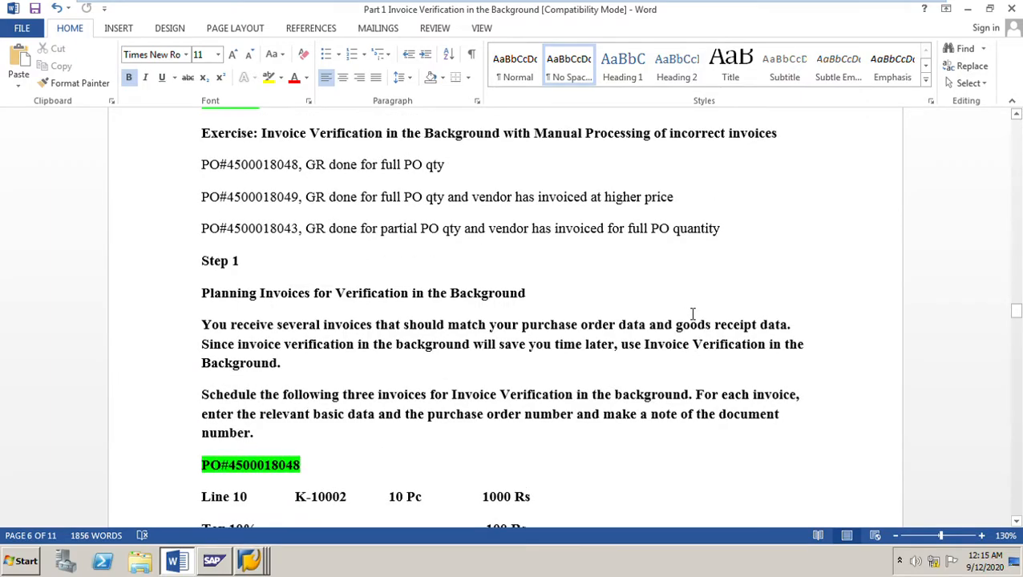
scroll(694, 314, "up", 2)
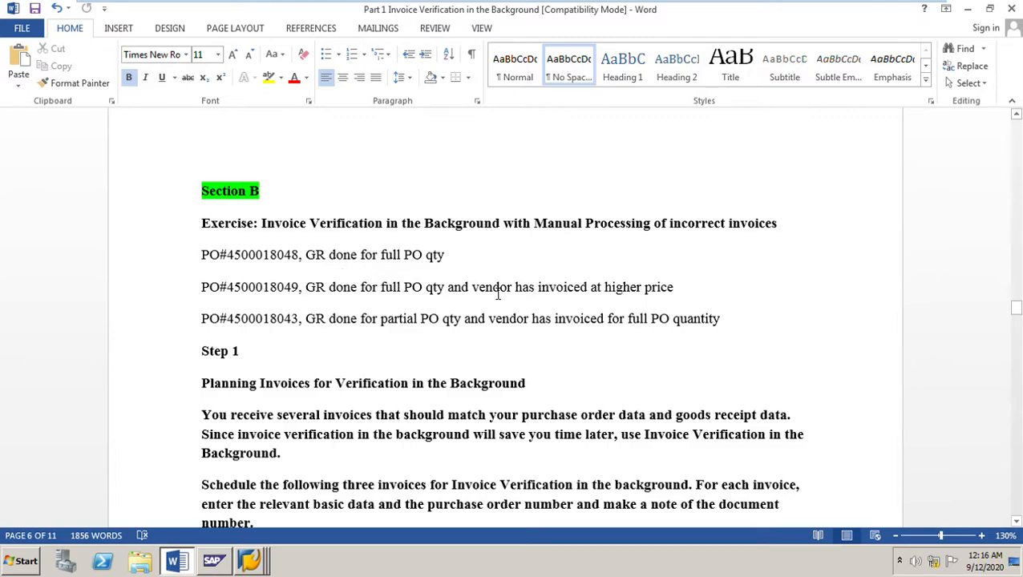
left_click(473, 266)
type("an")
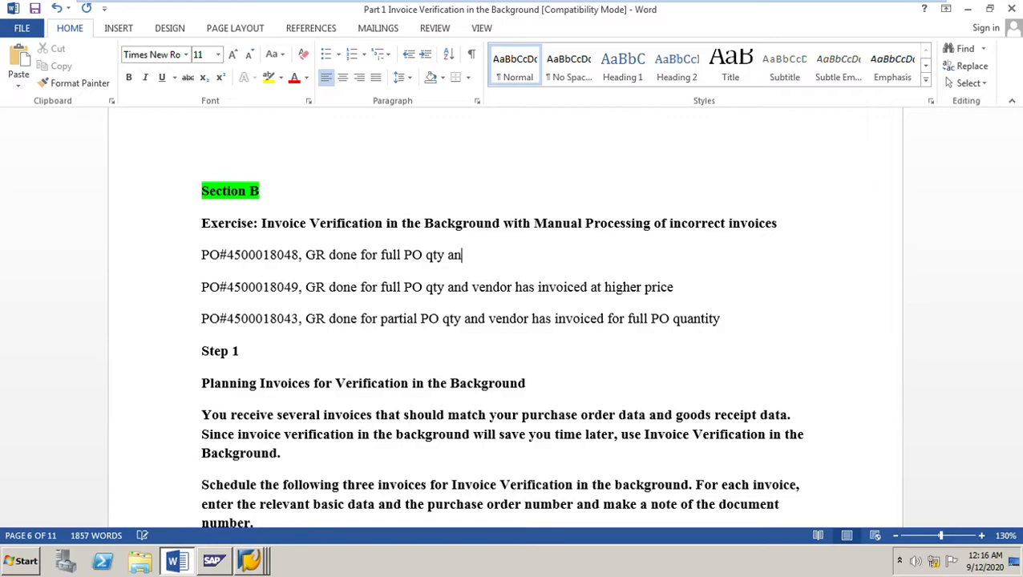
type("d vendor has invoice")
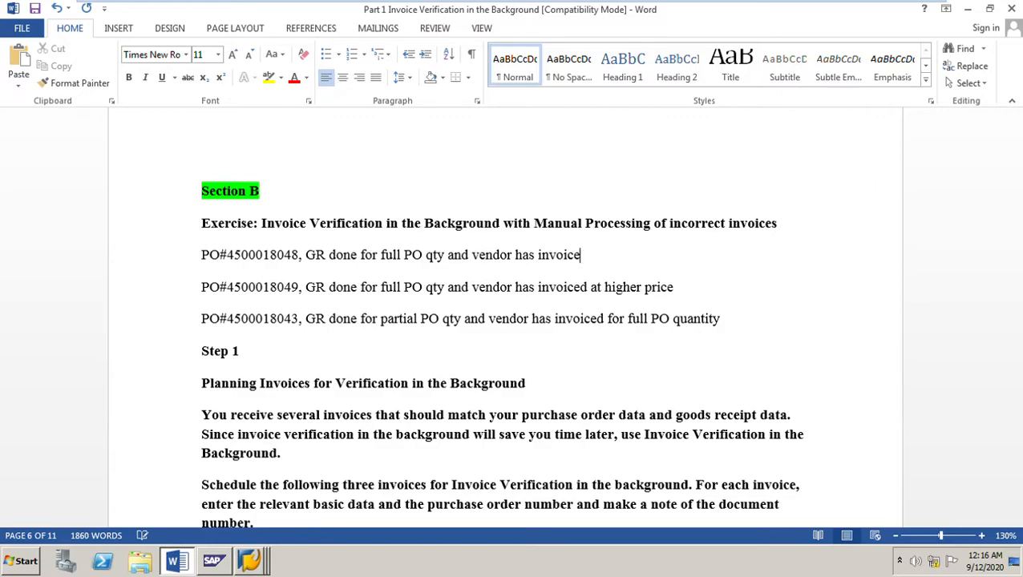
type("d for")
key("BackSpace")
key("BackSpace")
type("at PO price")
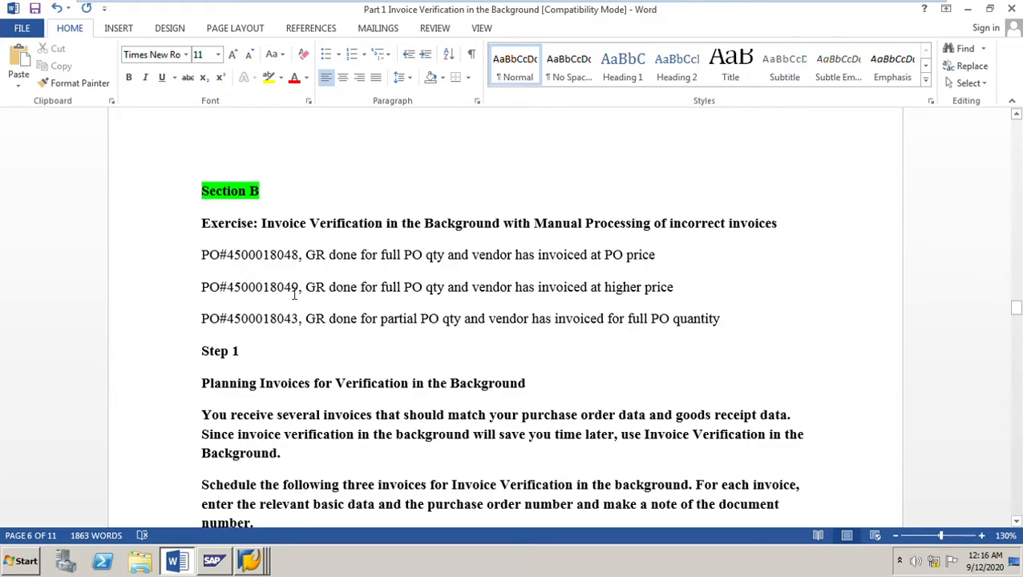
Review the three purchase order scenarios and the Step 1 instructions for scheduling invoices for background verification
left_click_drag(202, 255, 726, 322)
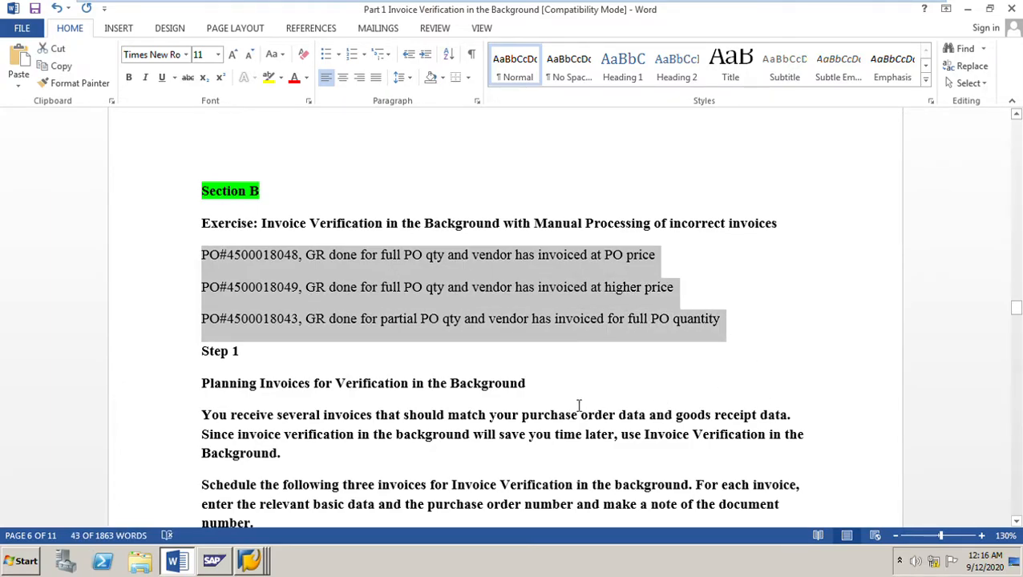
scroll(577, 405, "down", 1)
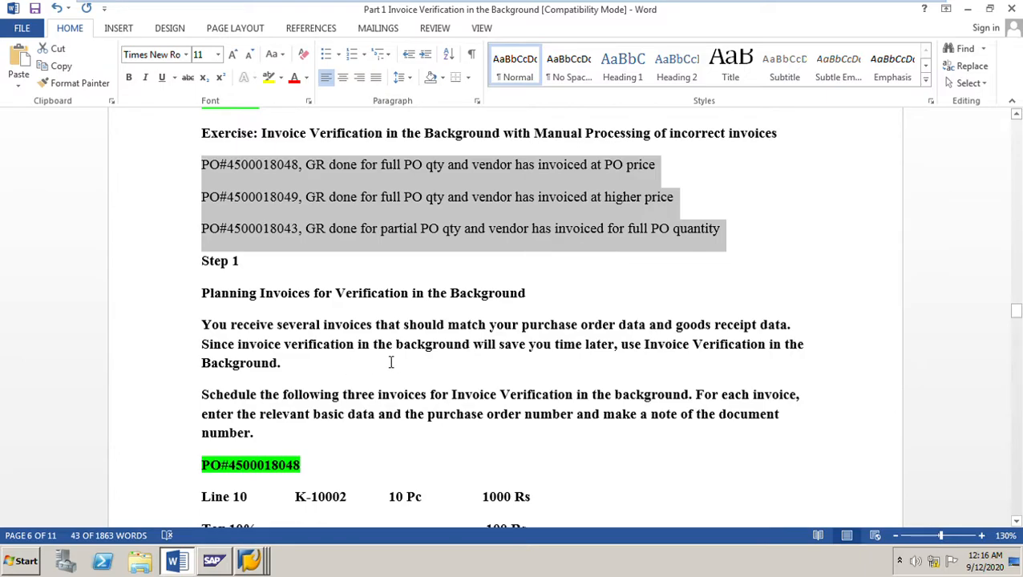
left_click(415, 379)
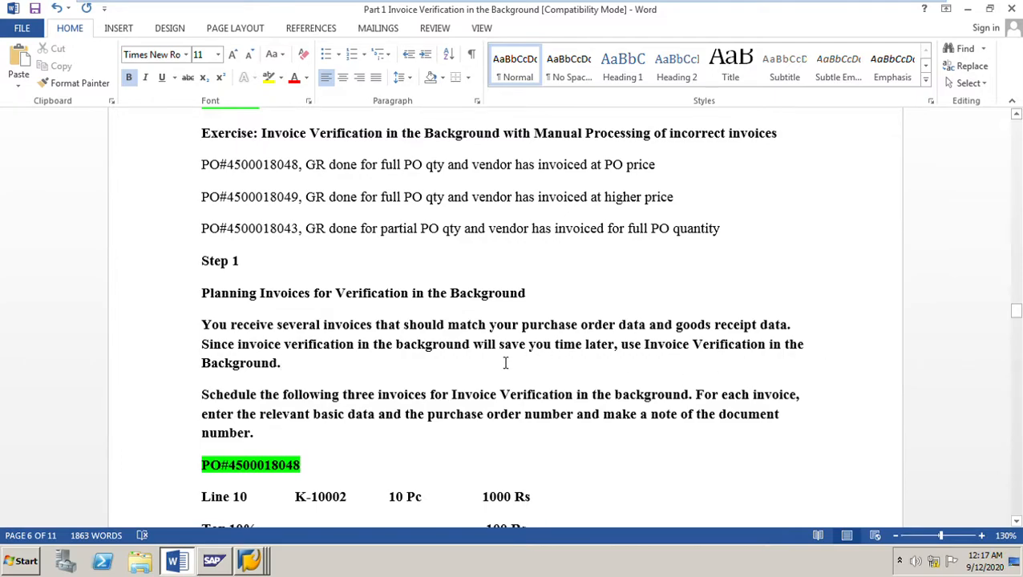
left_click(218, 401)
left_click_drag(207, 405, 535, 439)
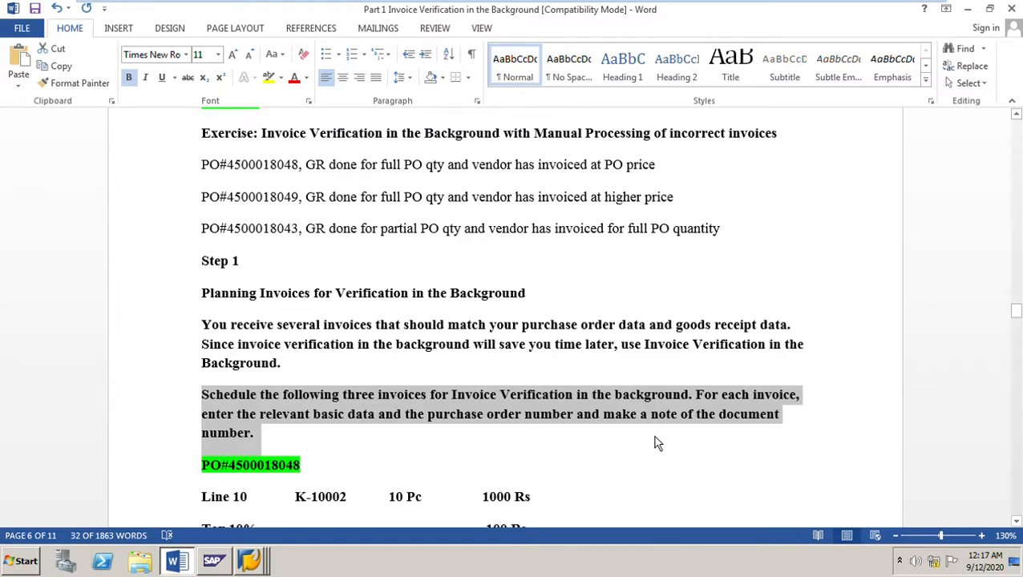
left_click(452, 456)
Examine the first purchase order's invoice data: material, quantity, line amount, tax and invoice amount
scroll(450, 453, "down", 2)
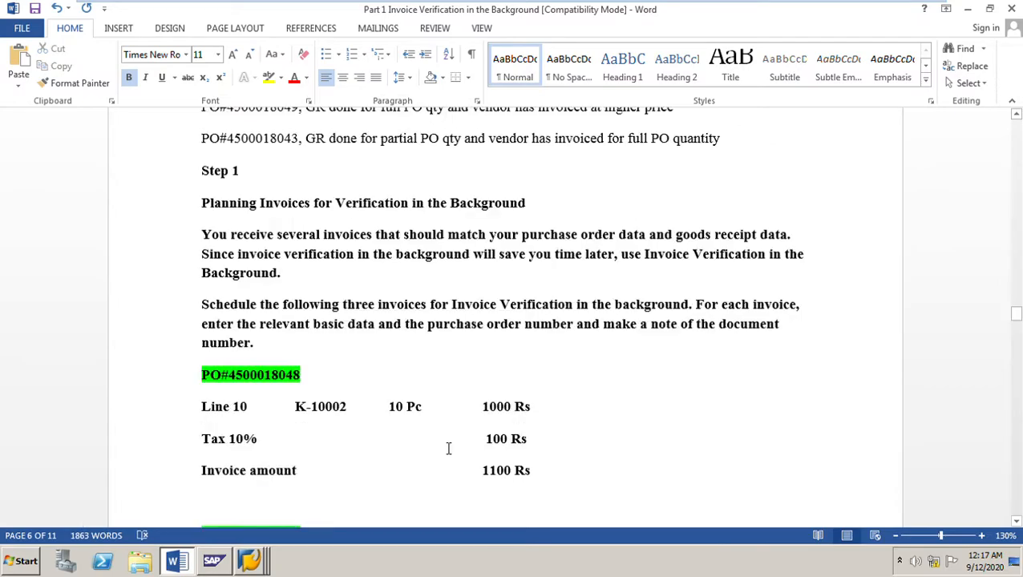
scroll(448, 449, "down", 3)
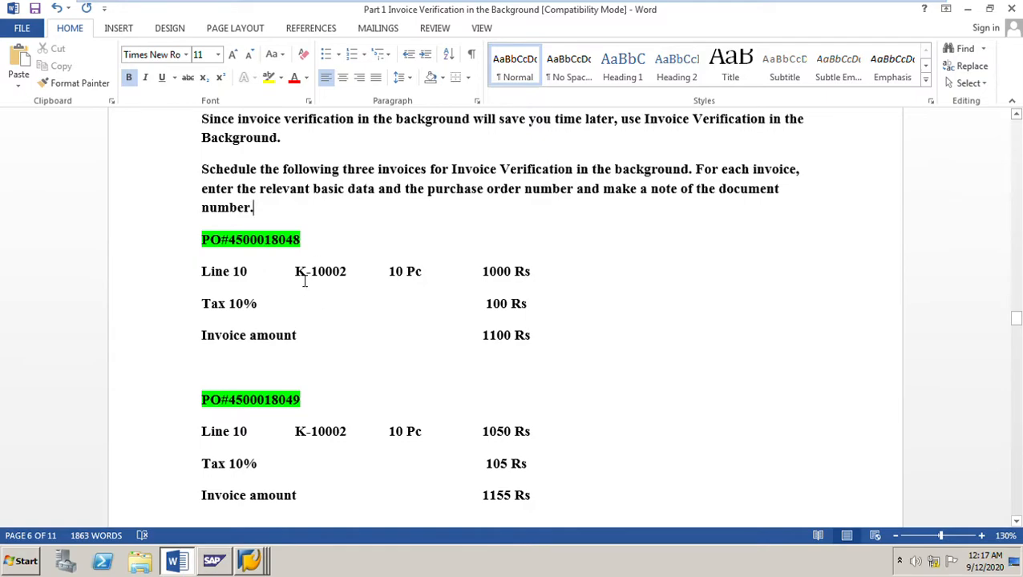
left_click_drag(302, 275, 348, 276)
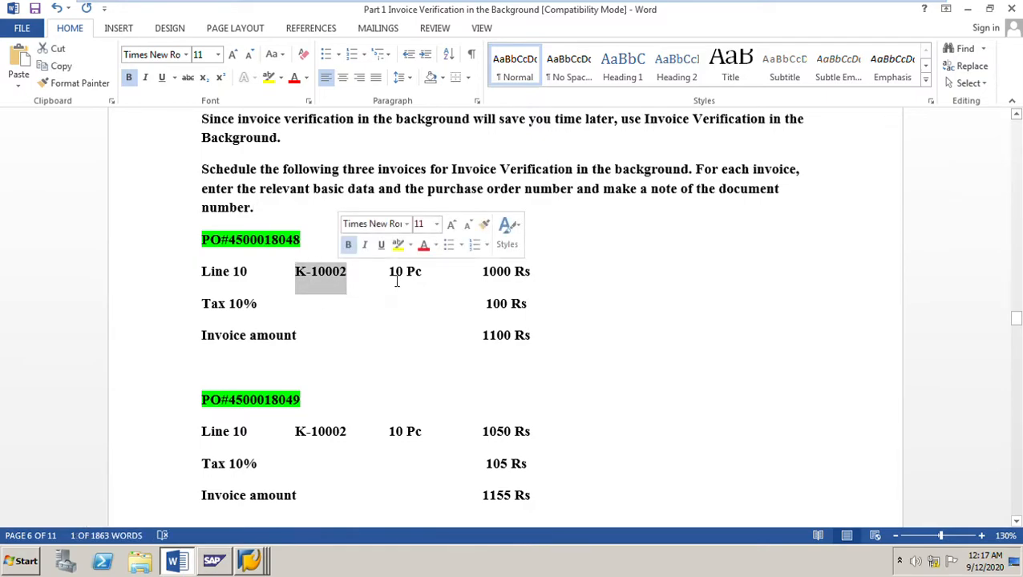
left_click_drag(482, 273, 543, 275)
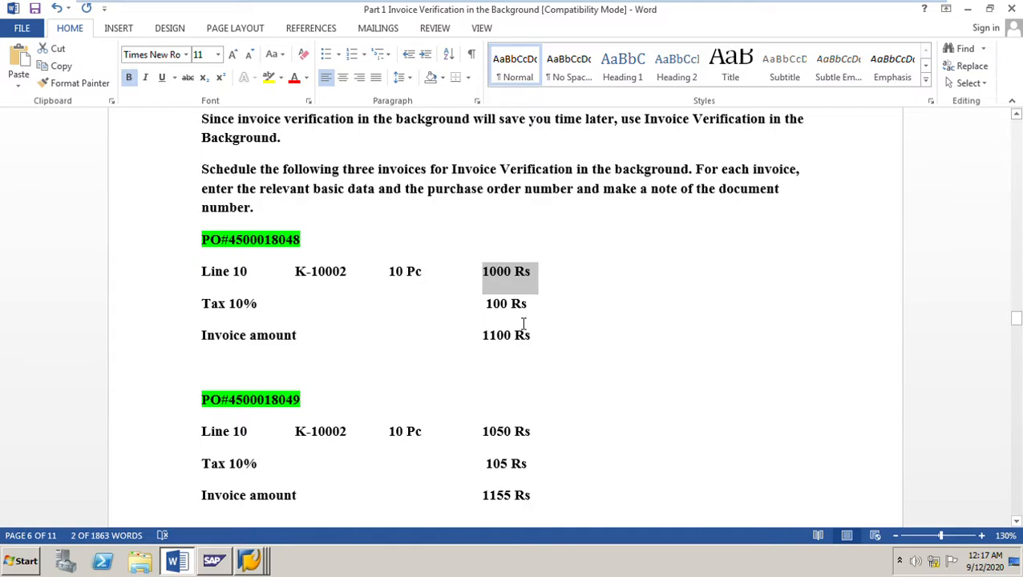
left_click(306, 324)
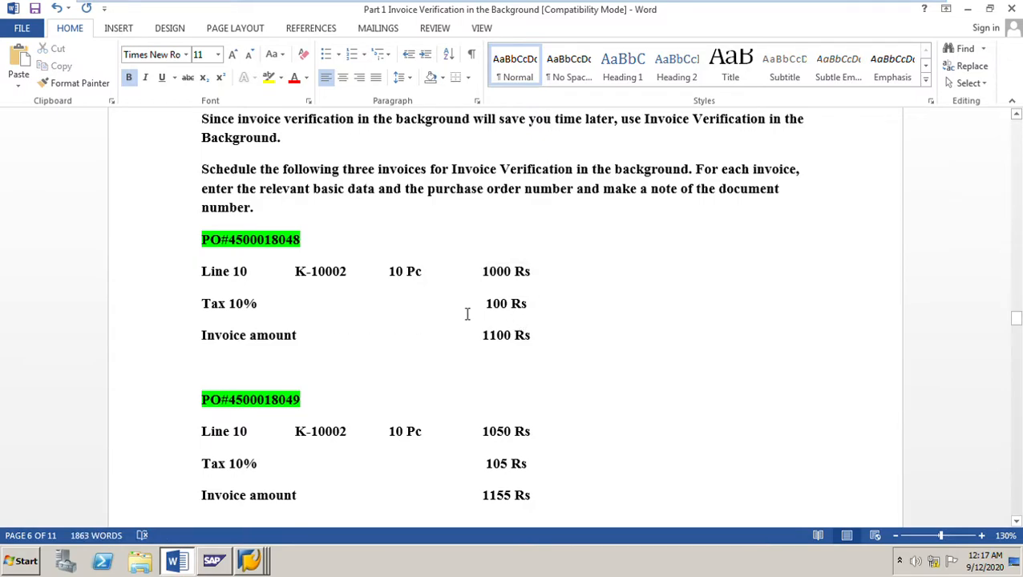
left_click_drag(479, 311, 542, 304)
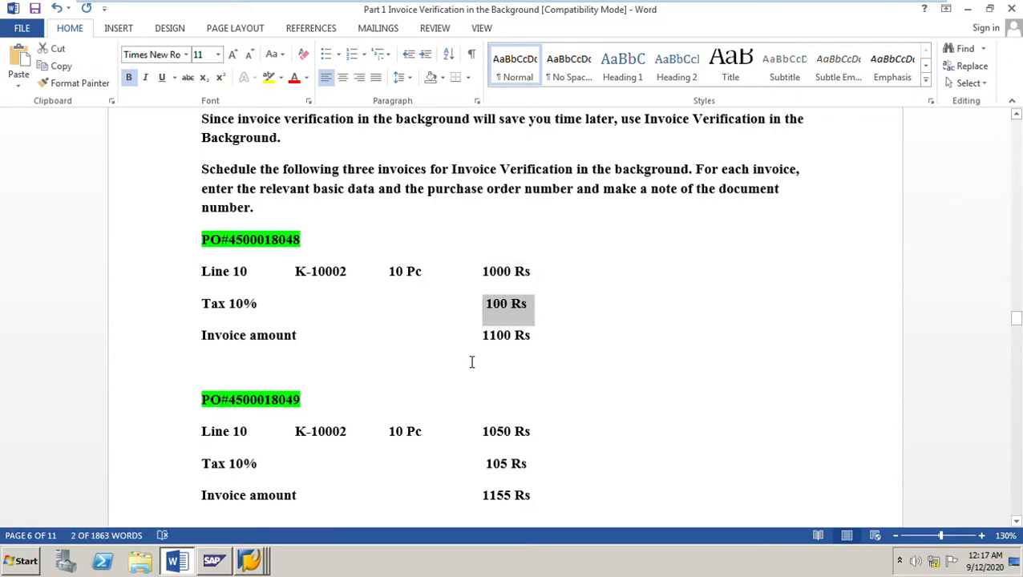
left_click_drag(484, 350, 558, 344)
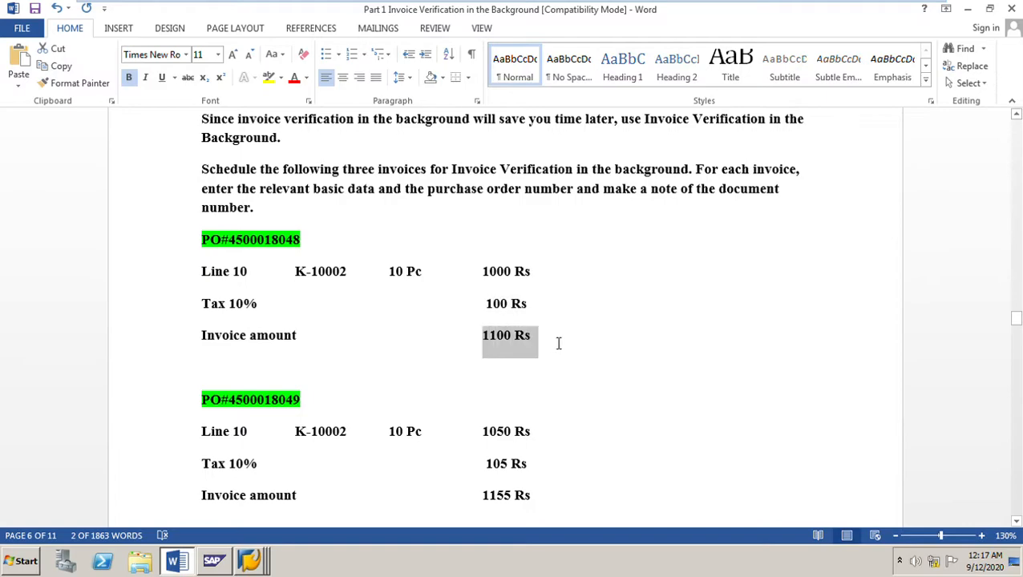
left_click(436, 337)
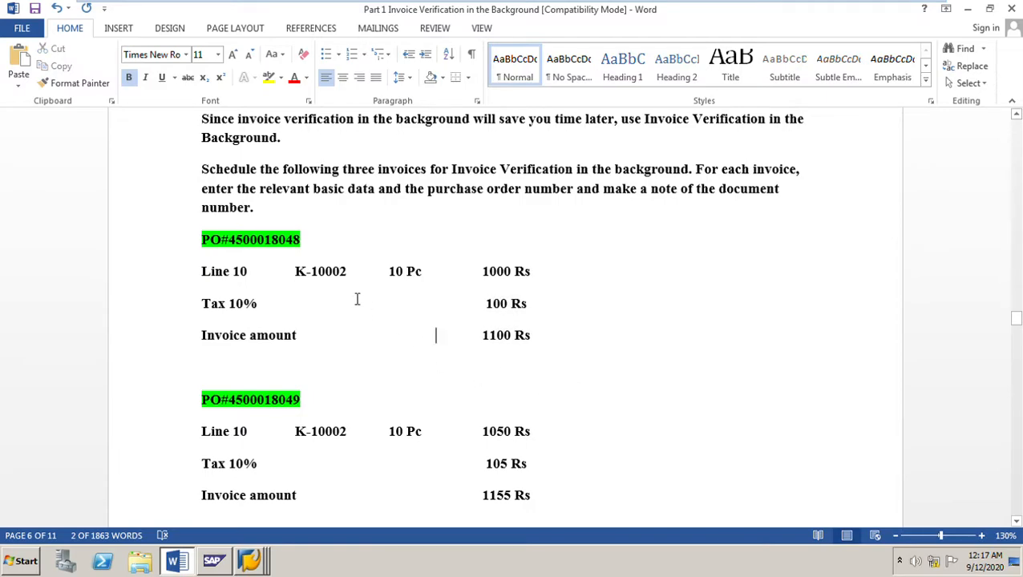
Switch to SAP, display the exercise's first purchase order, and check its item's tax code and purchase order history
left_click(255, 562)
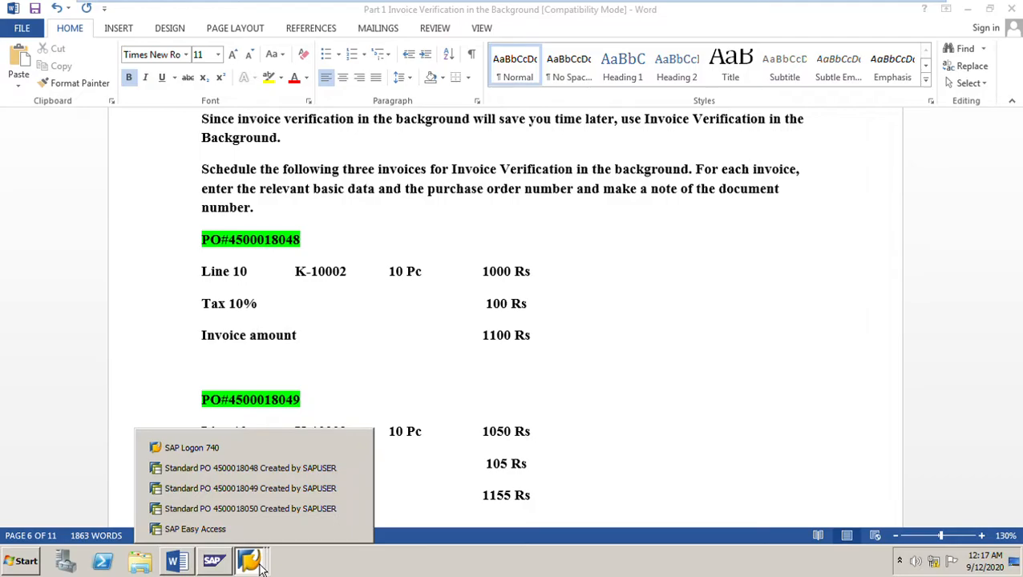
left_click(261, 469)
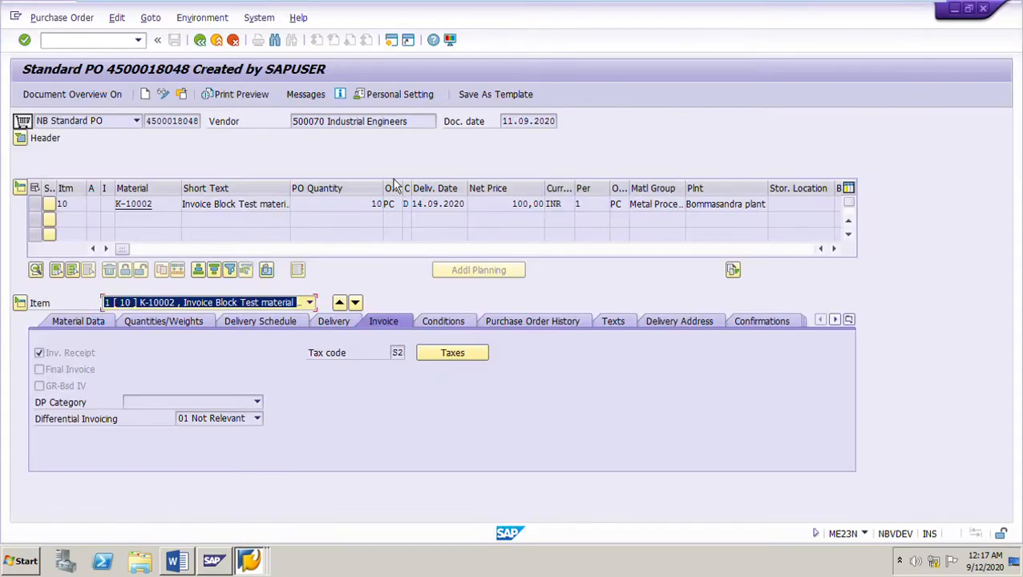
left_click(398, 354)
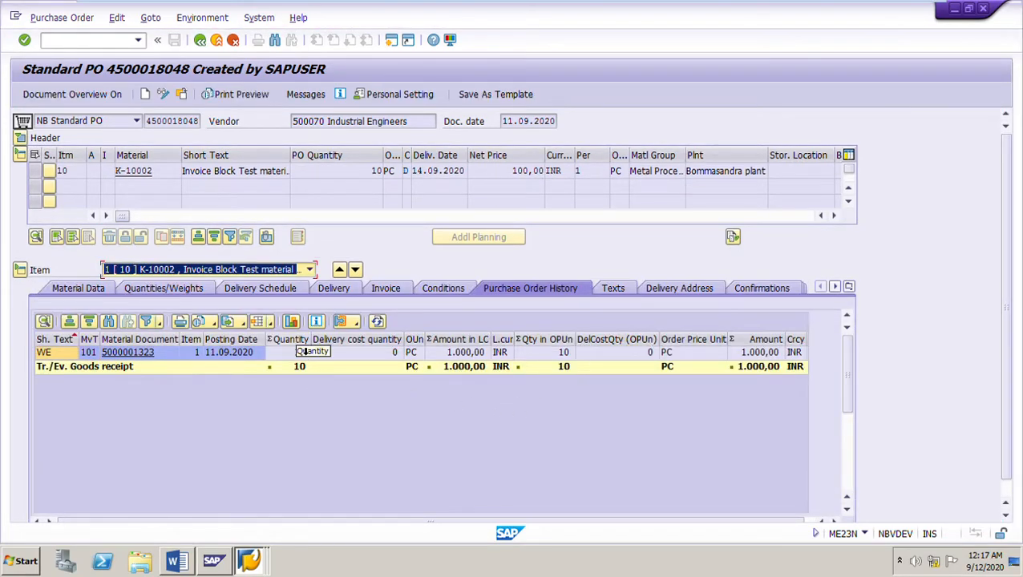
Inspect the goods receipt entry, ordered quantity and net price of the first purchase order's item
left_click(65, 360)
double_click(376, 170)
double_click(512, 175)
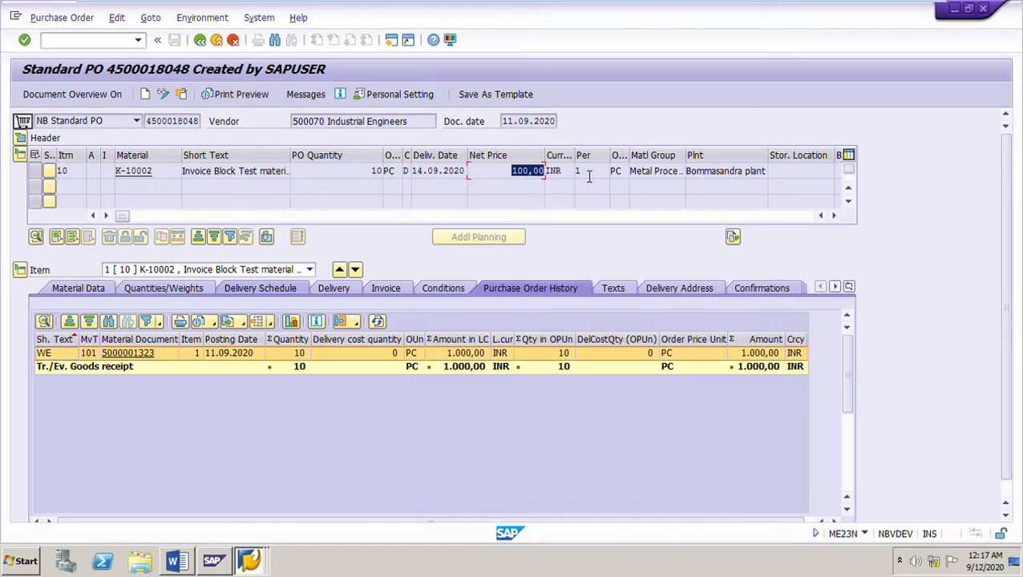
Switch to the Word exercise and look up the material in the second purchase order's invoice data
left_click(176, 561)
scroll(369, 413, "down", 3)
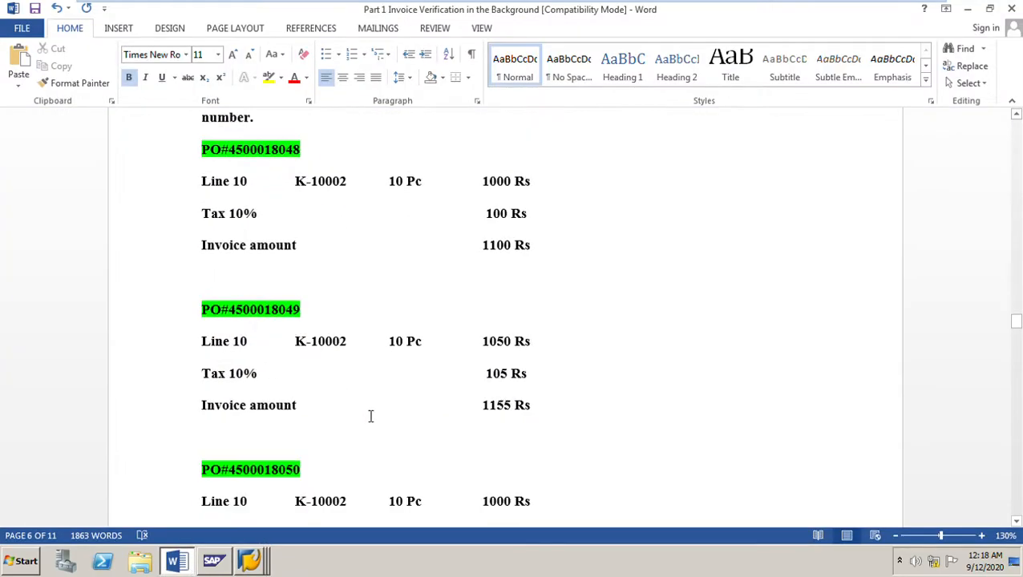
scroll(358, 364, "down", 1)
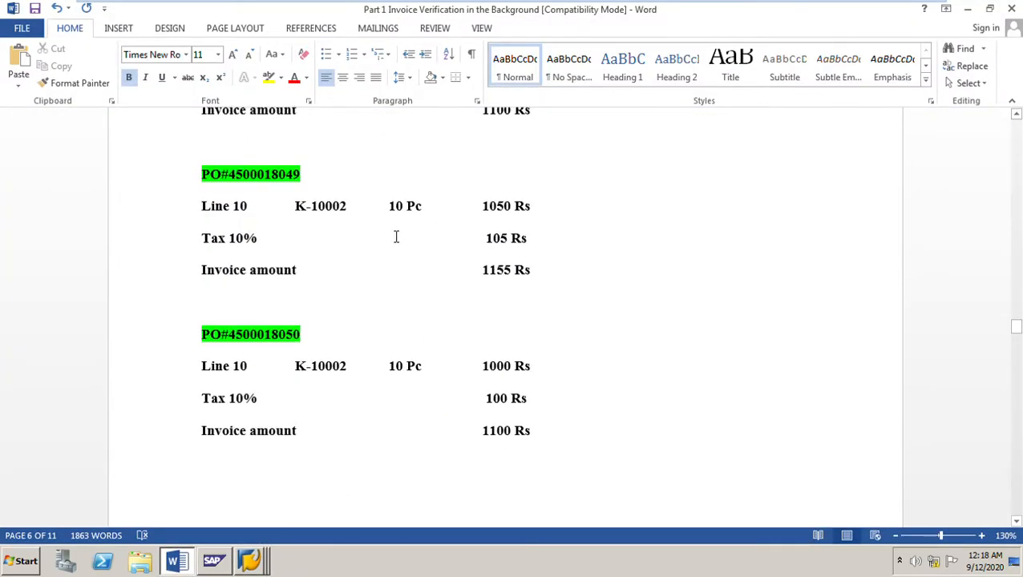
left_click_drag(296, 210, 347, 212)
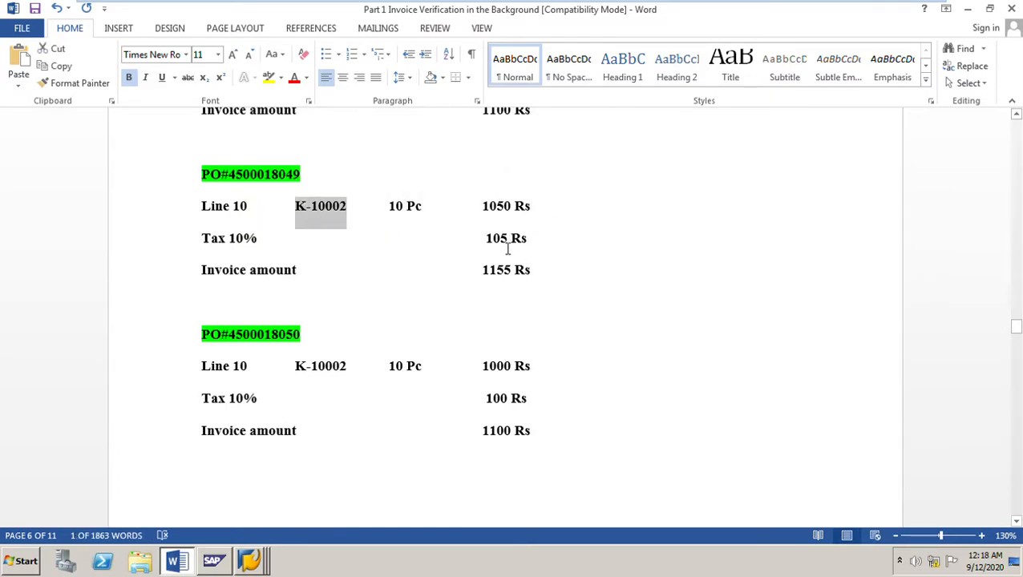
Switch to the second purchase order in SAP and check its item's quantity, net price and goods receipt history
left_click(248, 562)
left_click(261, 495)
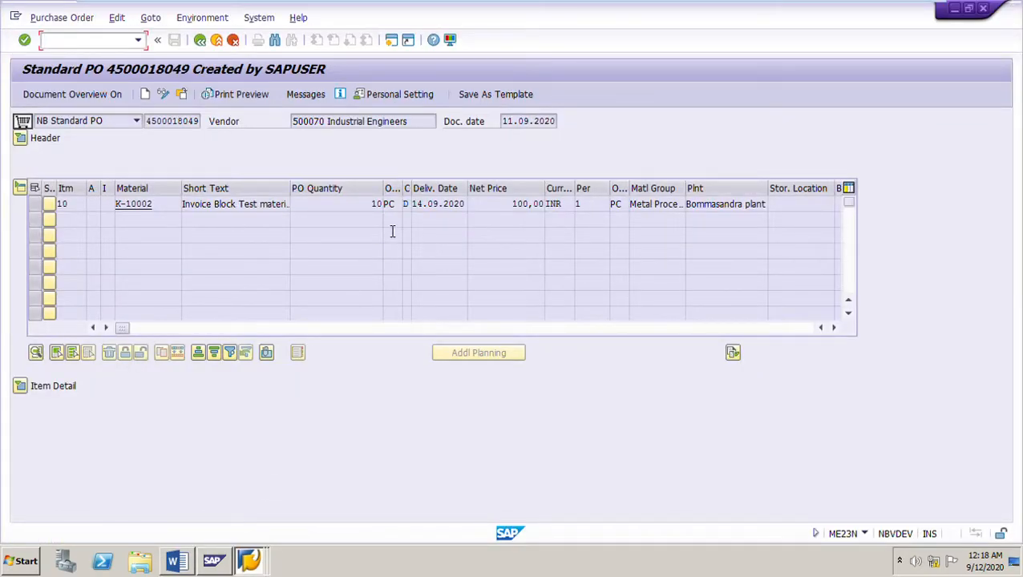
double_click(373, 206)
double_click(514, 206)
left_click(32, 391)
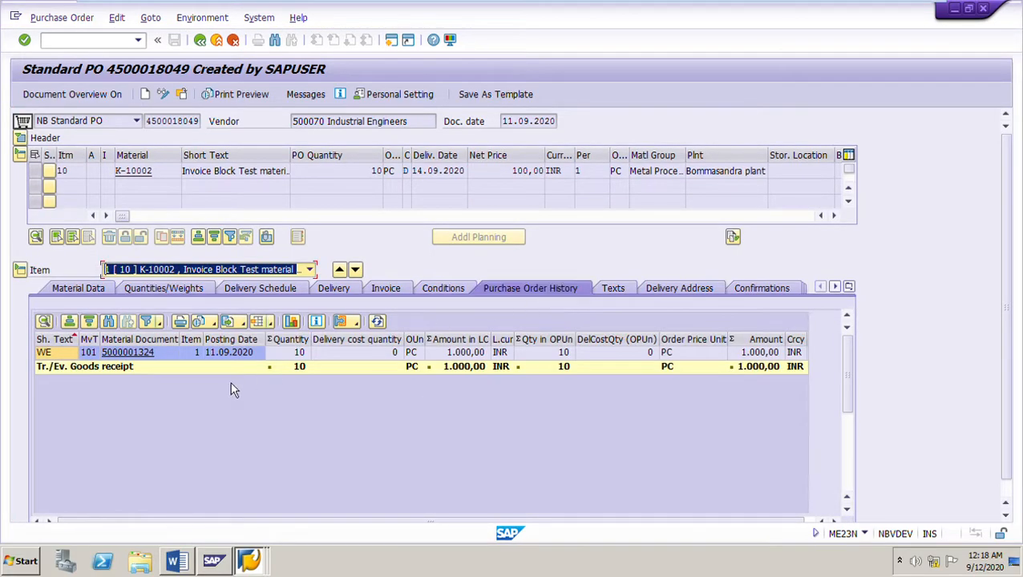
left_click(68, 355)
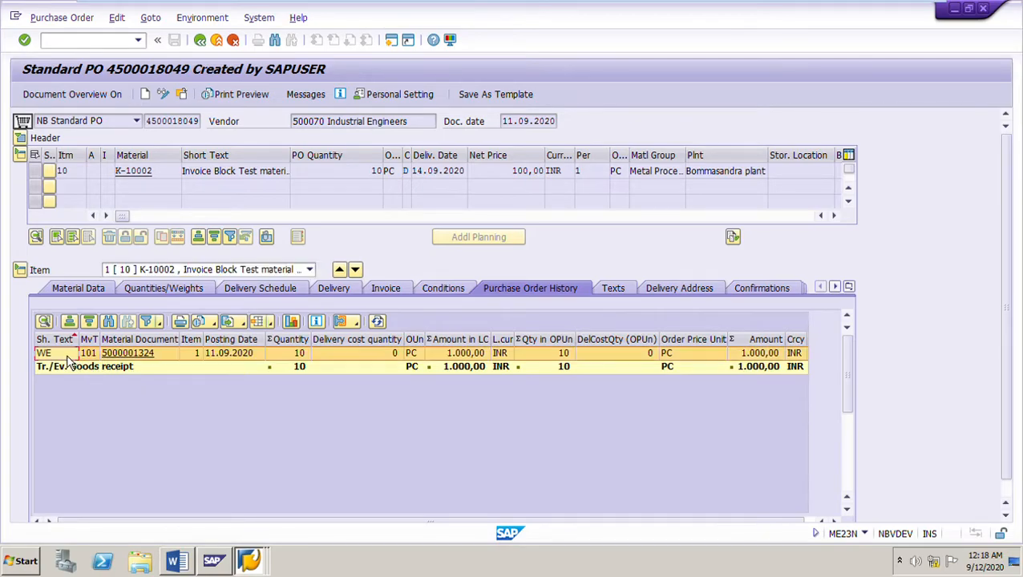
Return to the Word exercise and examine the second purchase order's line amount, tax and total invoice amount
left_click(189, 564)
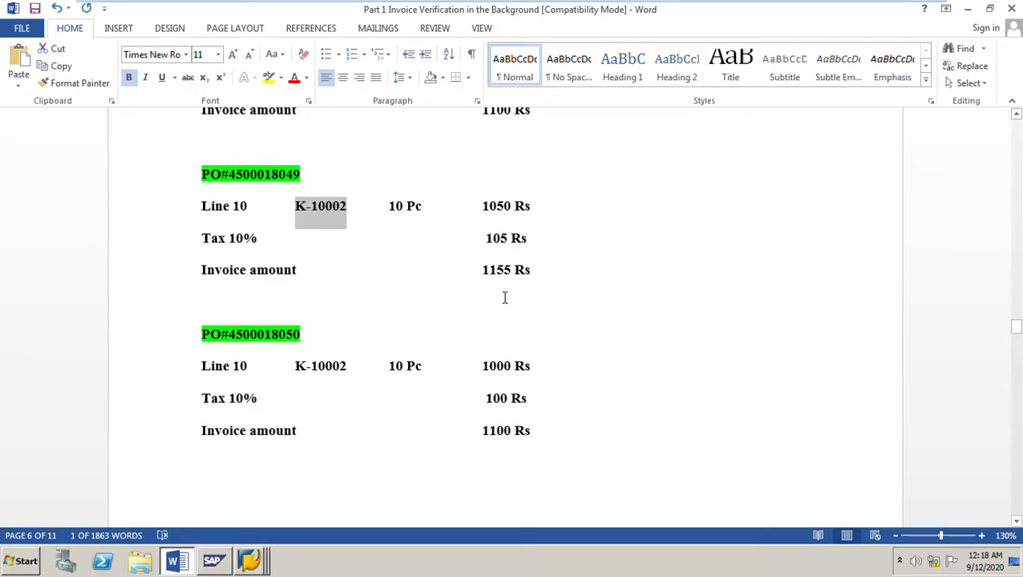
double_click(490, 210)
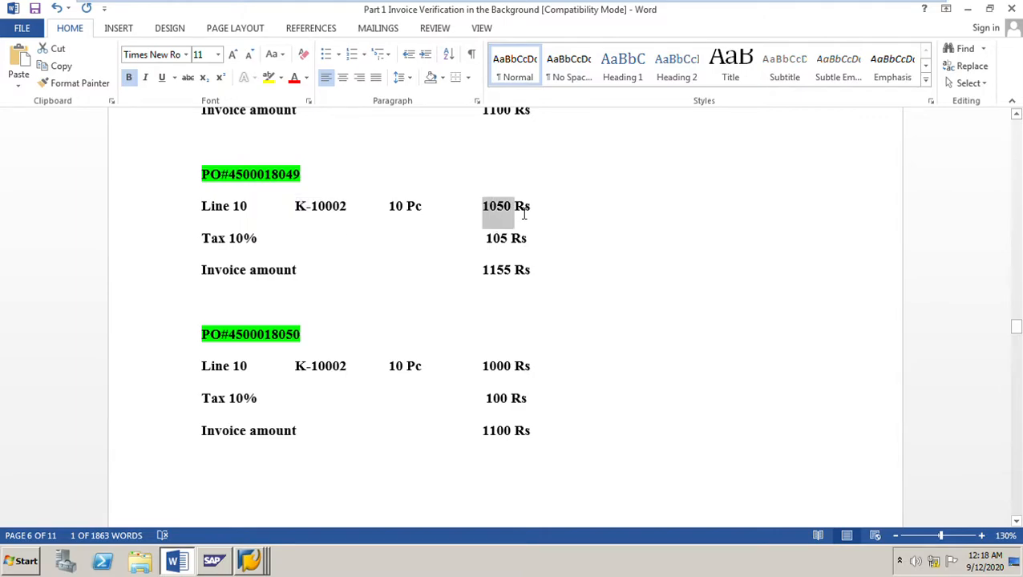
left_click_drag(526, 213, 546, 215)
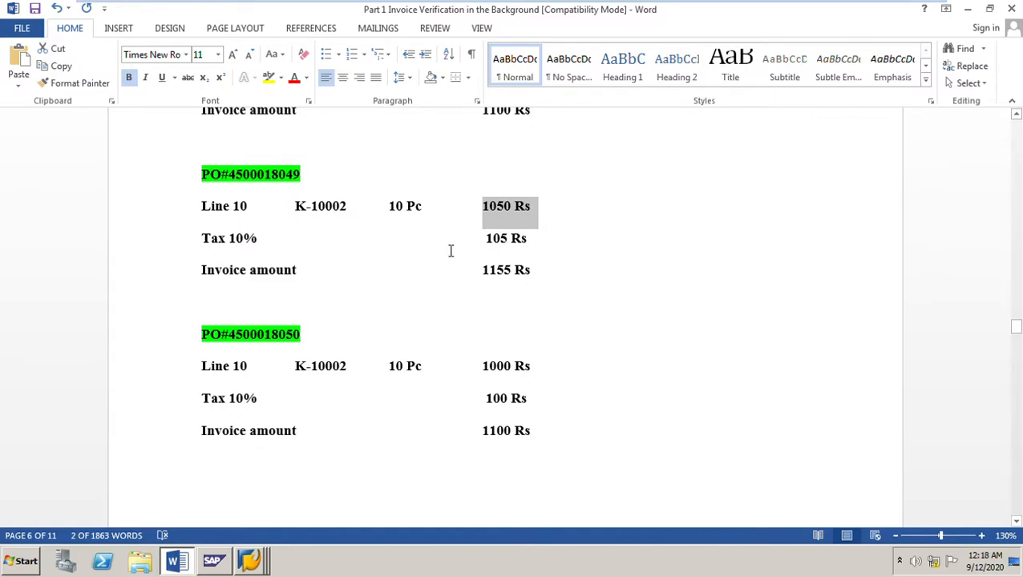
left_click_drag(485, 238, 573, 244)
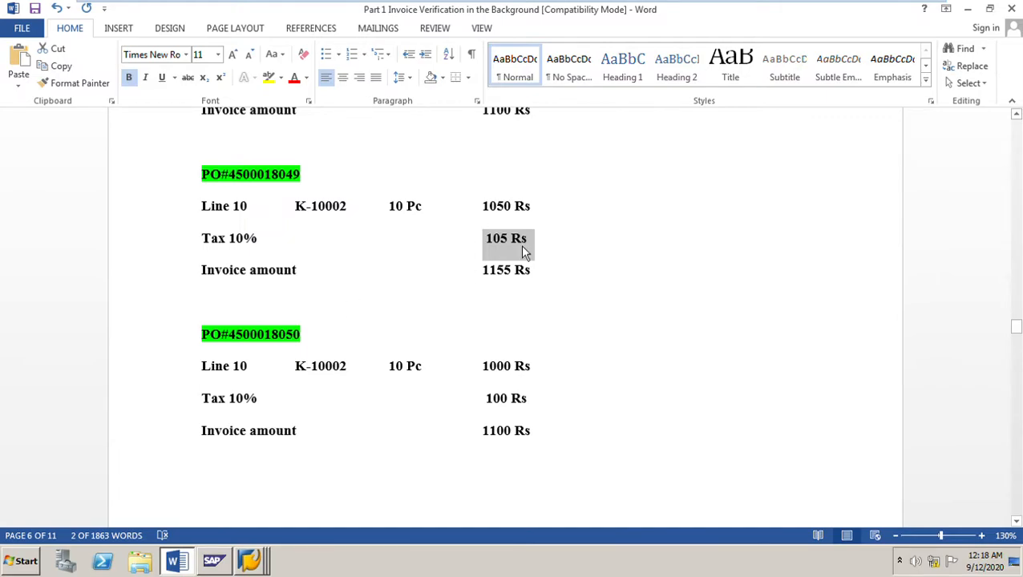
left_click_drag(479, 279, 530, 279)
left_click_drag(486, 238, 546, 251)
left_click_drag(482, 278, 566, 277)
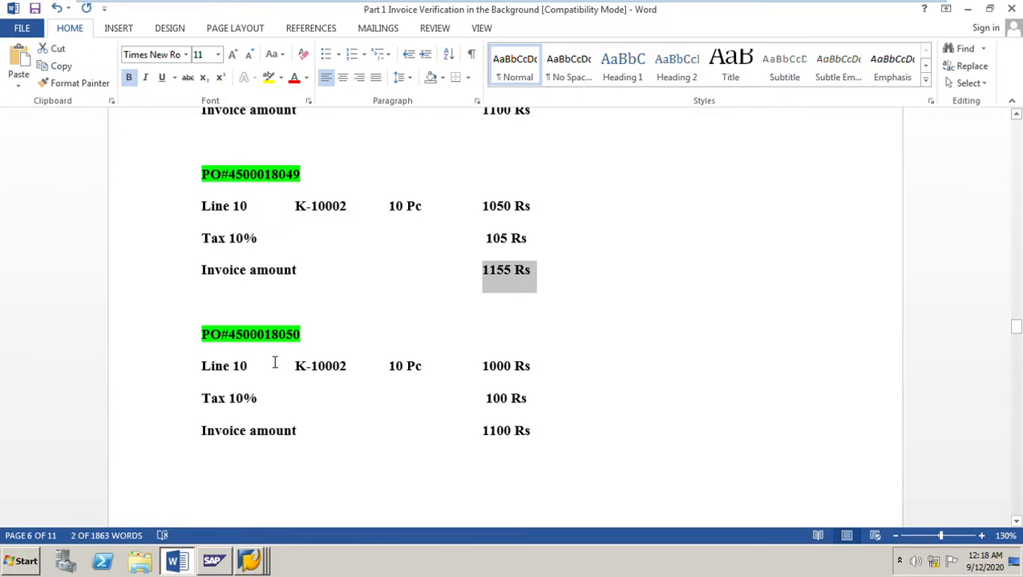
Examine the third purchase order's invoice line, tax and invoice amount, and switch to that order in SAP
left_click_drag(295, 376, 555, 372)
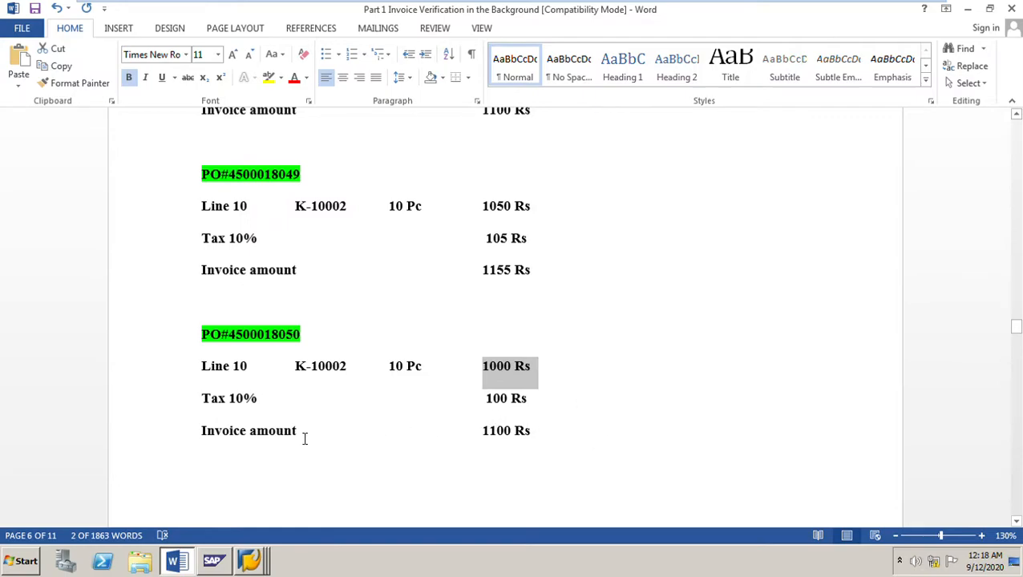
left_click_drag(486, 401, 541, 407)
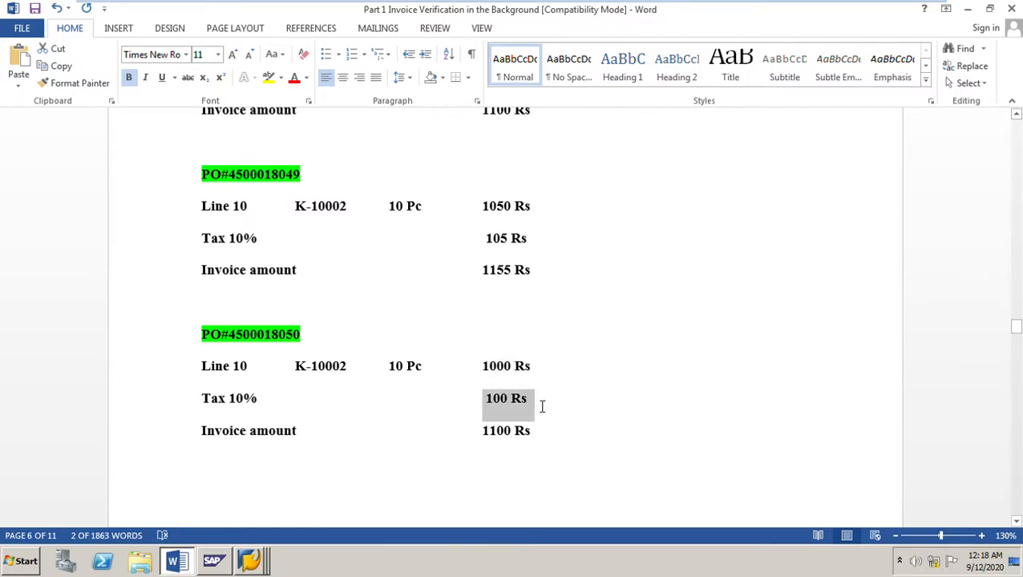
left_click_drag(480, 440, 553, 436)
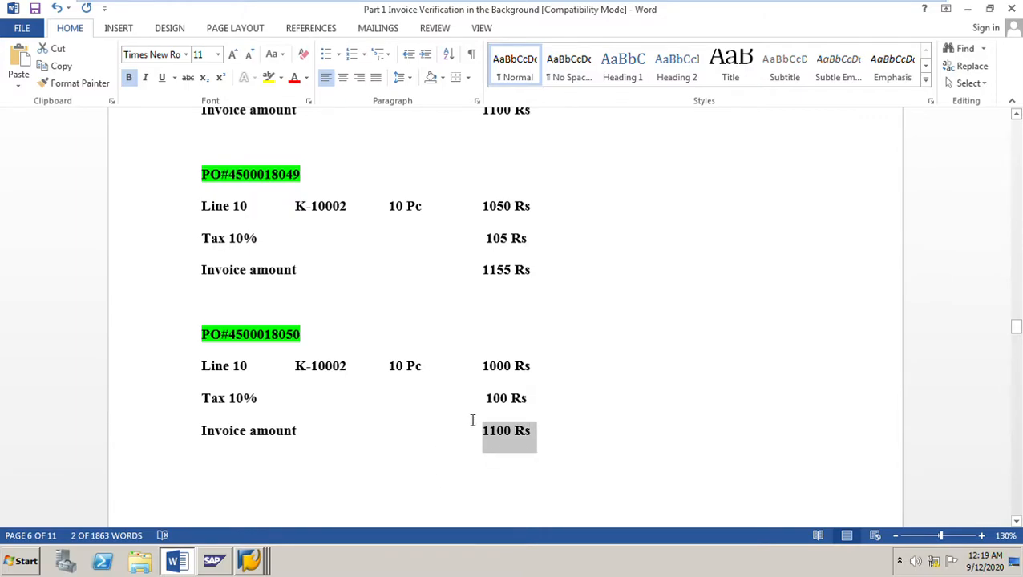
left_click(248, 561)
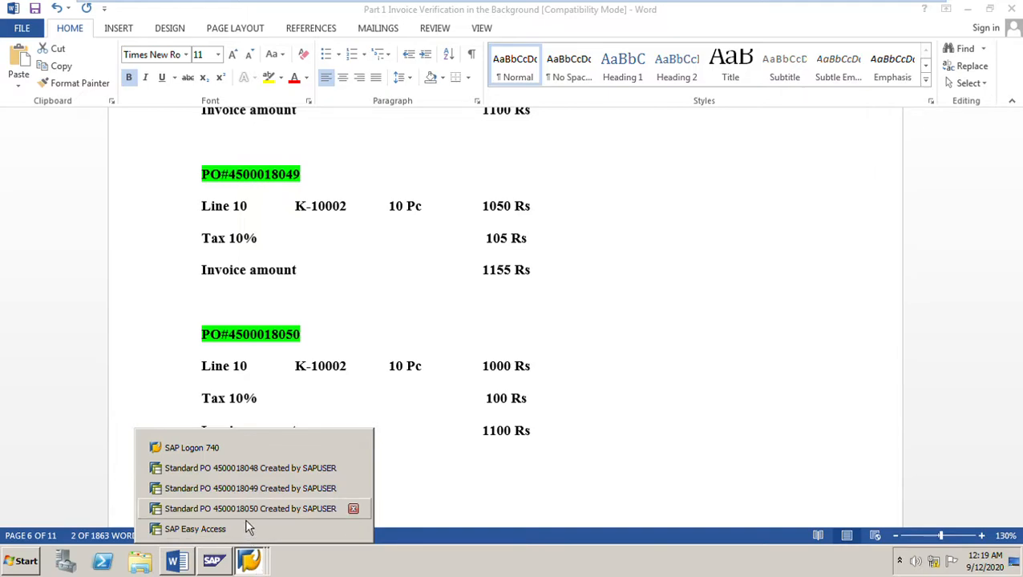
left_click(245, 517)
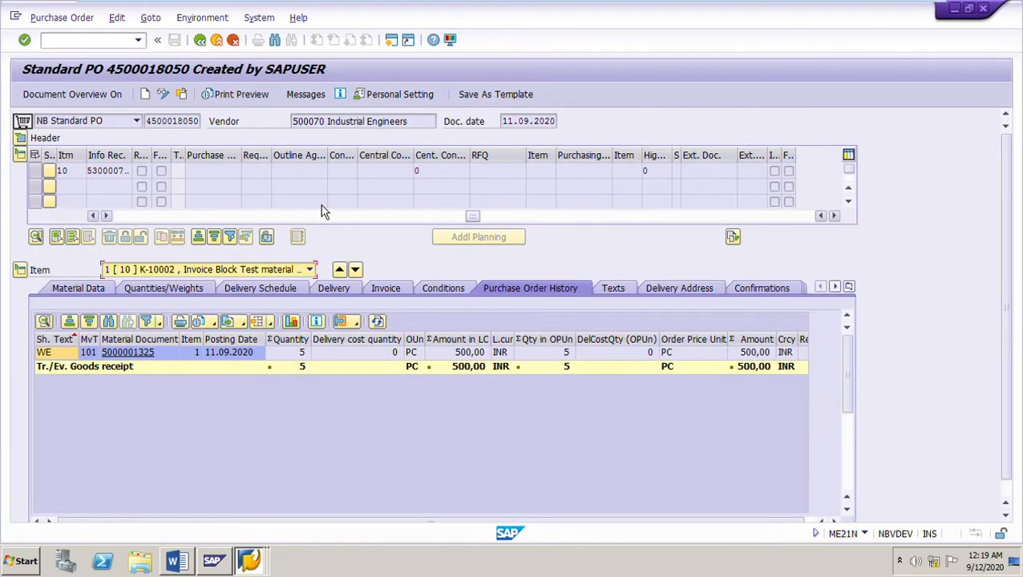
left_click(182, 95)
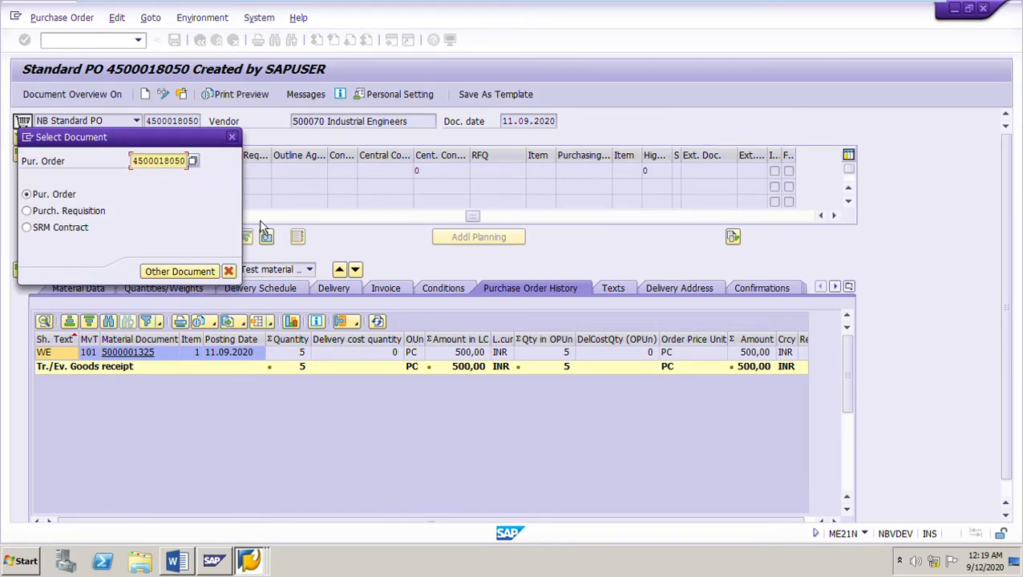
key("Return")
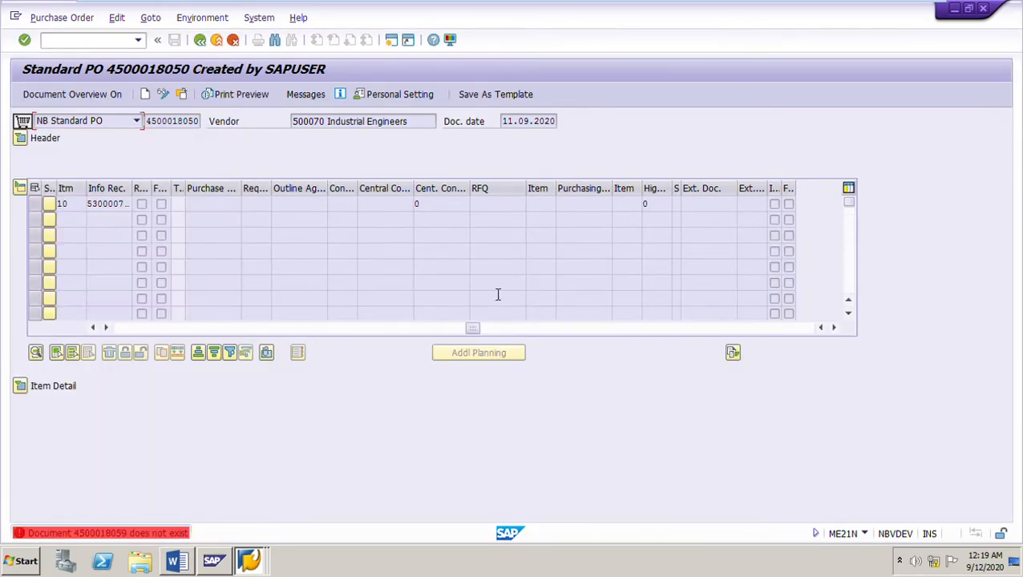
mouse_move(249, 566)
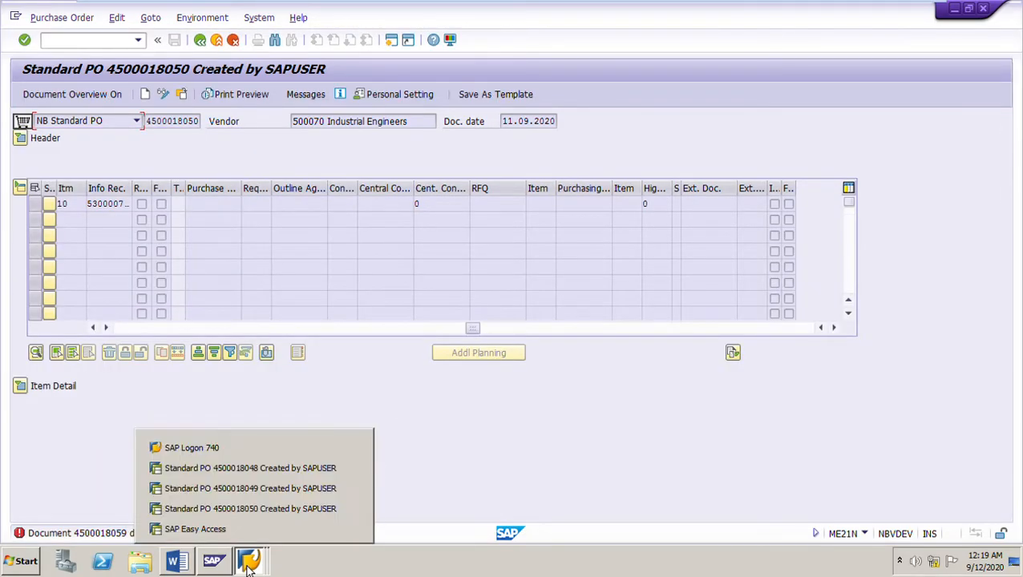
left_click(253, 568)
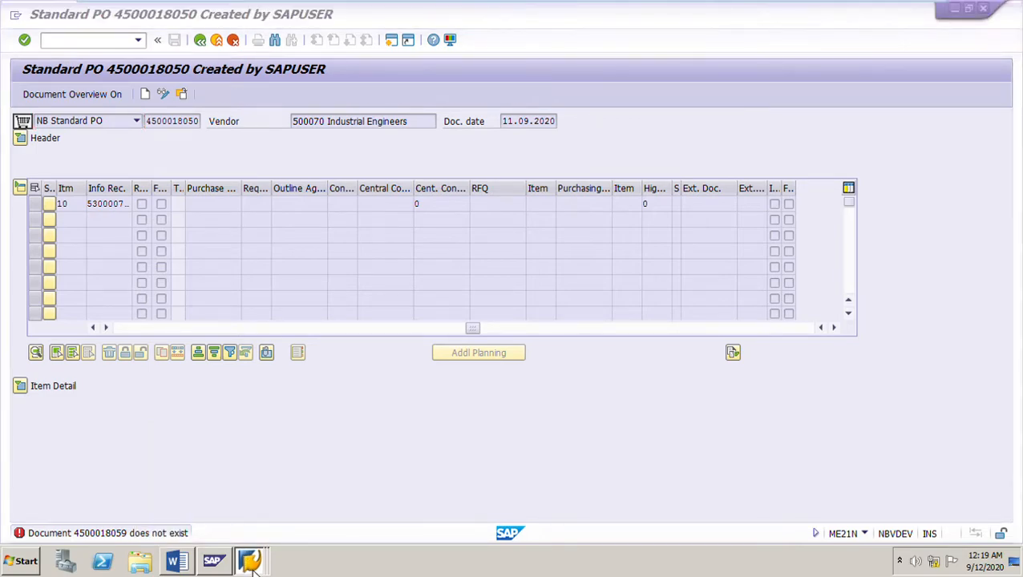
left_click(252, 514)
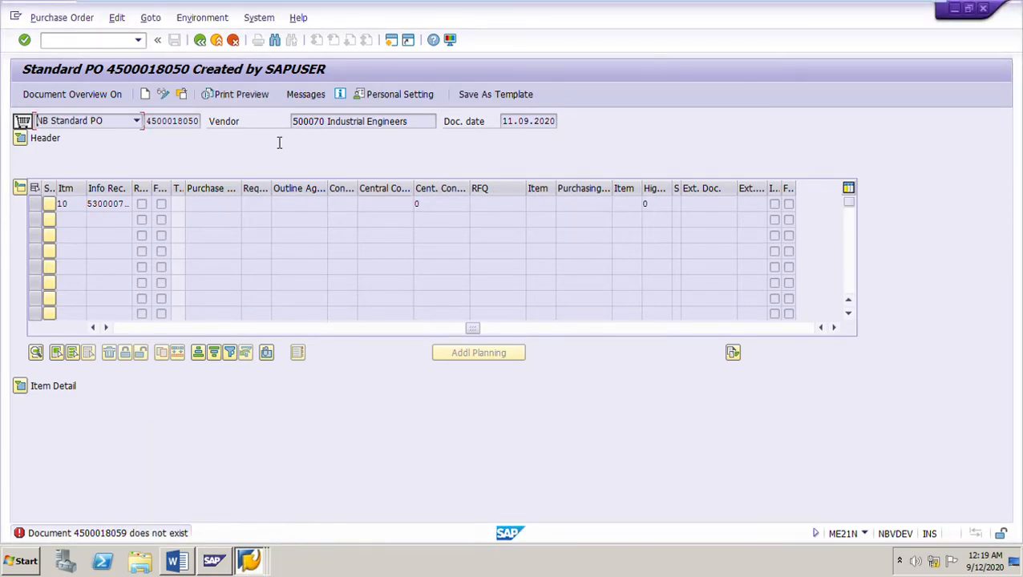
Reload the third purchase order and check its item's purchase order history and ordered quantity
left_click(183, 94)
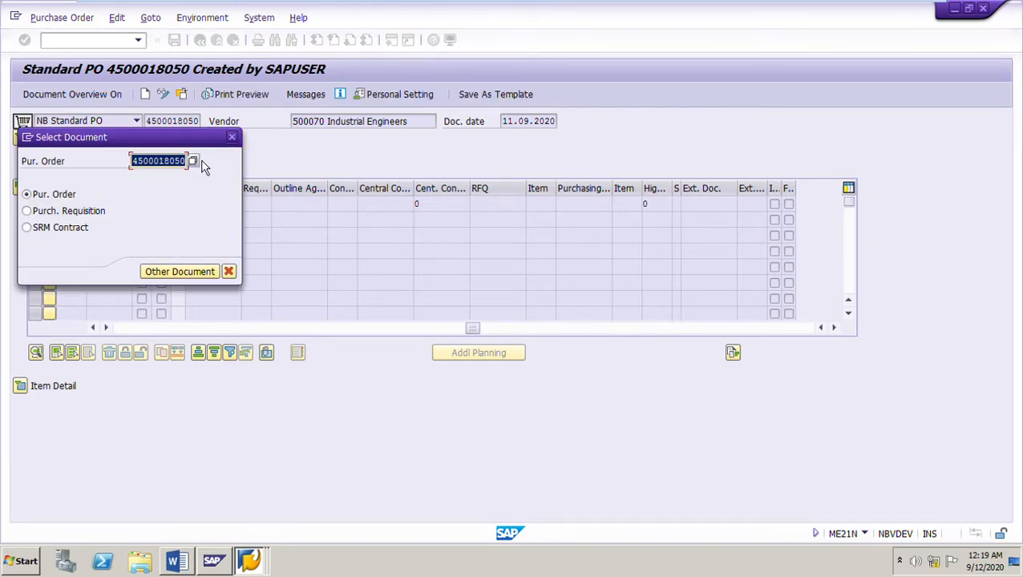
left_click(187, 166)
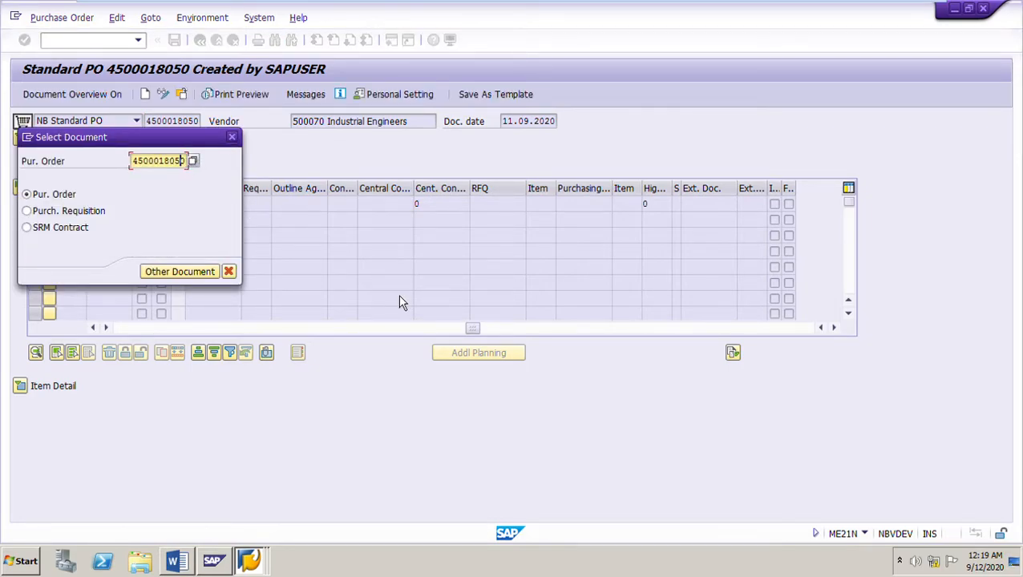
key("Return")
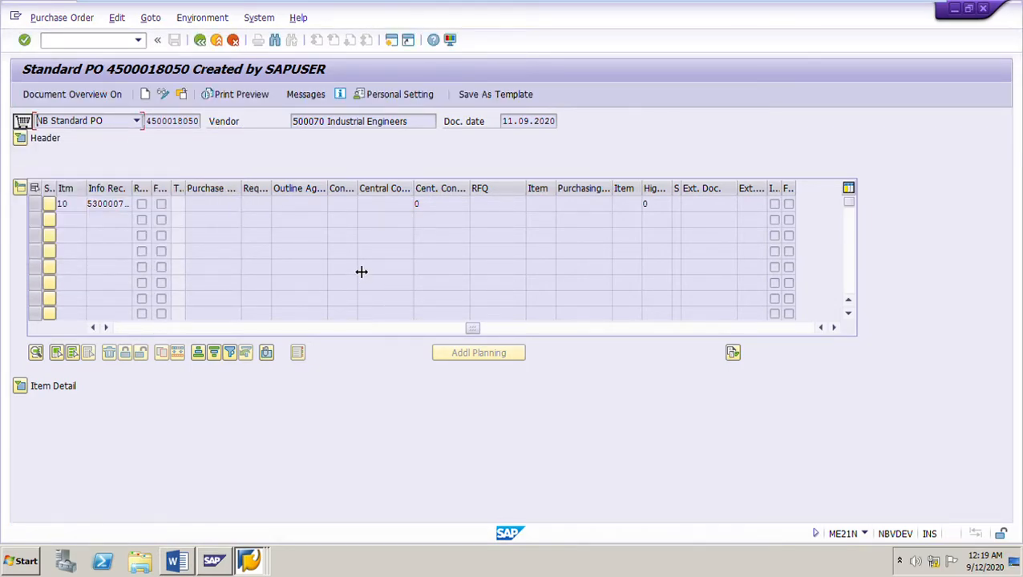
left_click(22, 387)
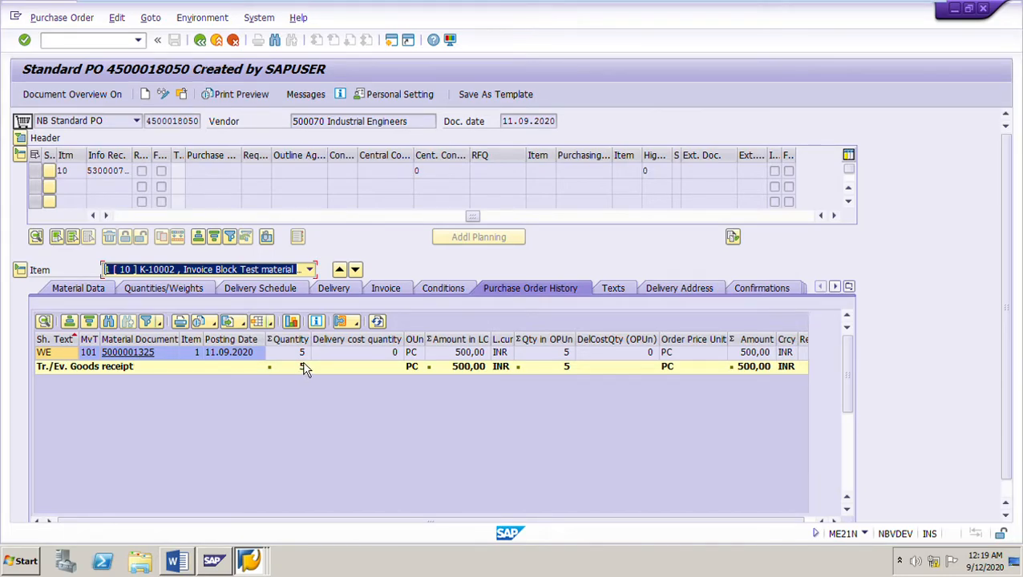
left_click_drag(473, 218, 108, 232)
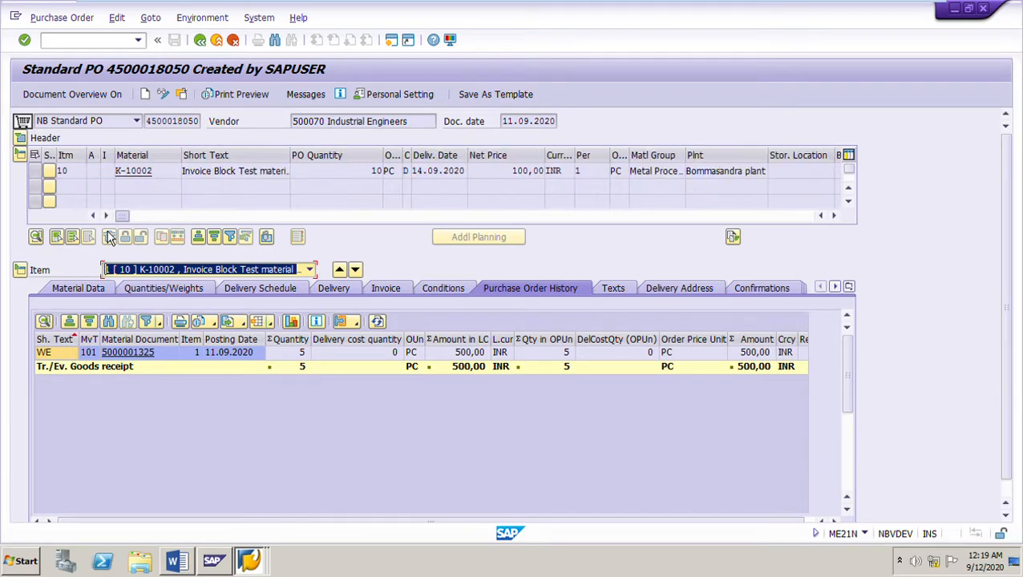
double_click(371, 171)
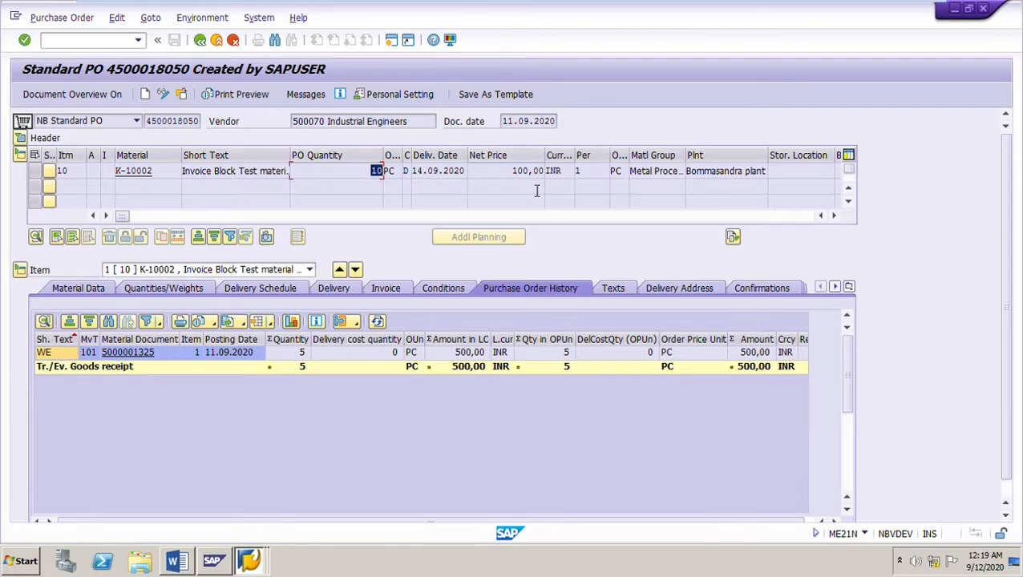
Switch to the Word exercise and review the MIRA menu path and the instruction to select Invoice as the transaction
left_click(179, 562)
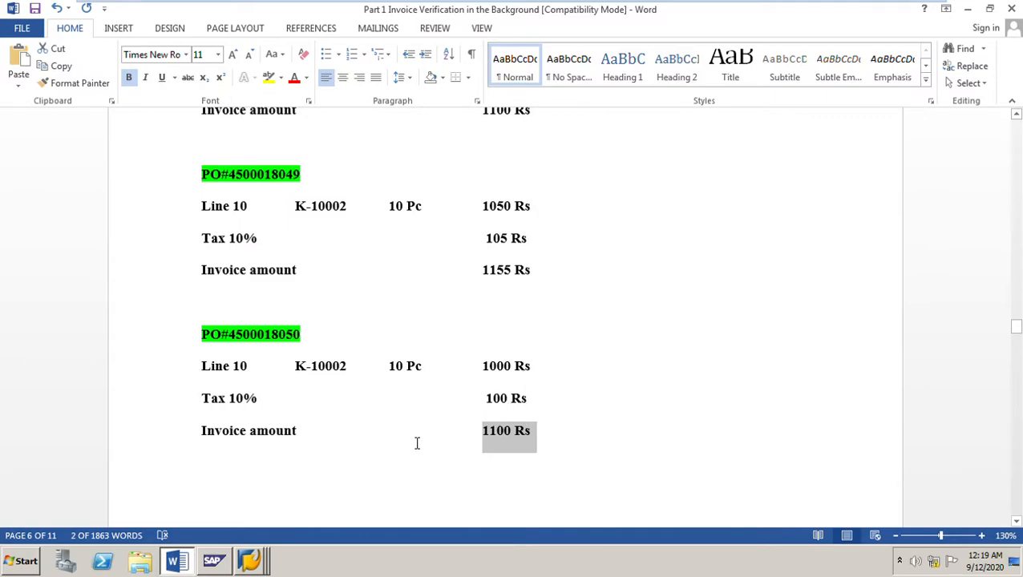
scroll(416, 443, "down", 10)
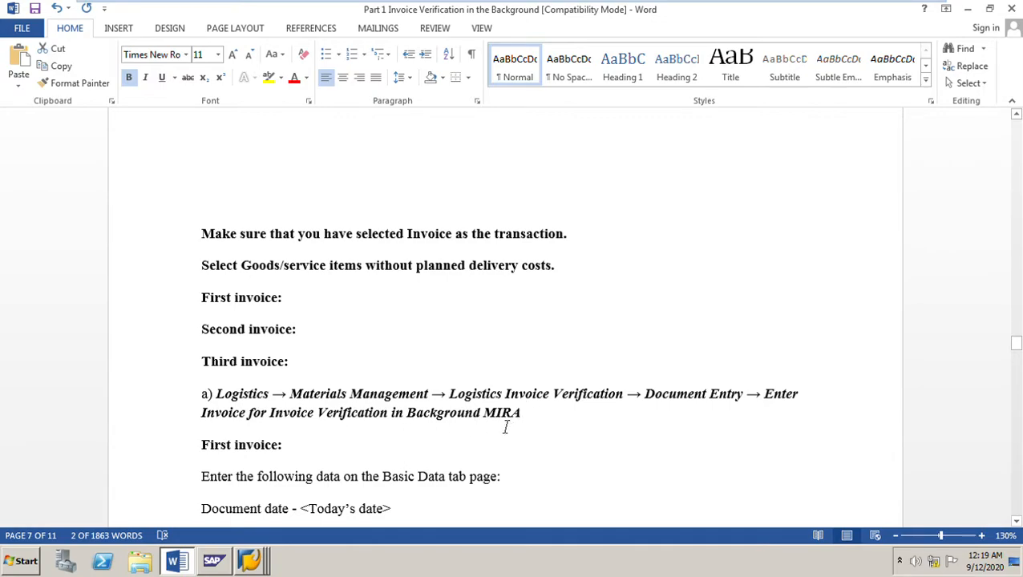
double_click(502, 415)
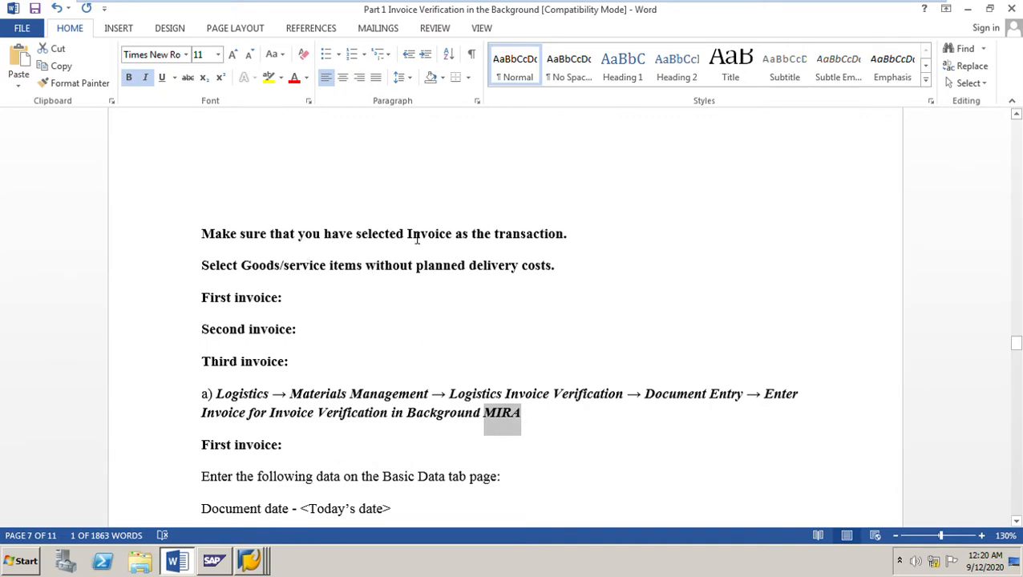
left_click_drag(417, 239, 598, 238)
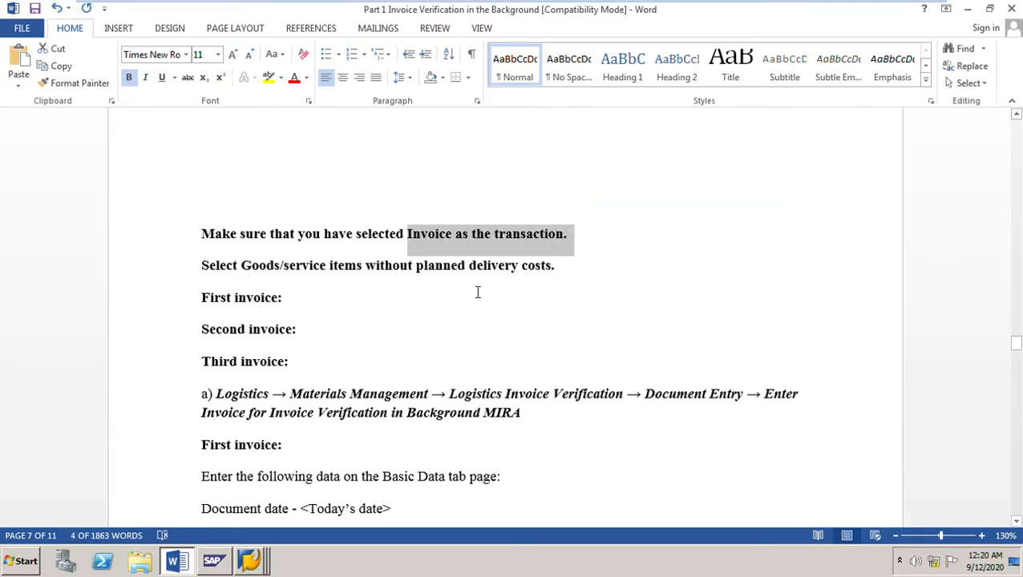
Switch to SAP Easy Access and select MIRA under Logistics, Materials Management, Logistics Invoice Verification, Document Entry
right_click(253, 560)
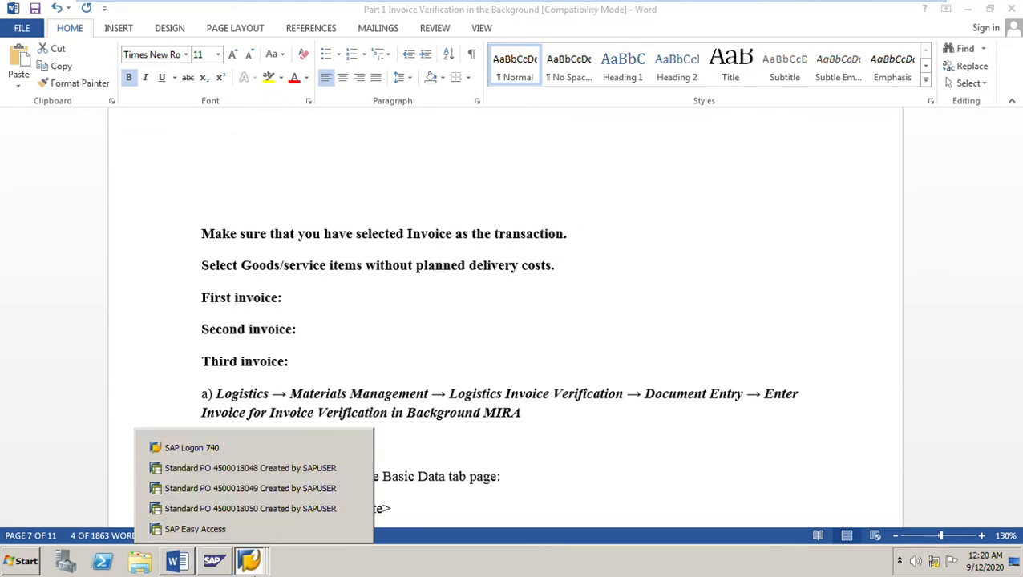
left_click(210, 530)
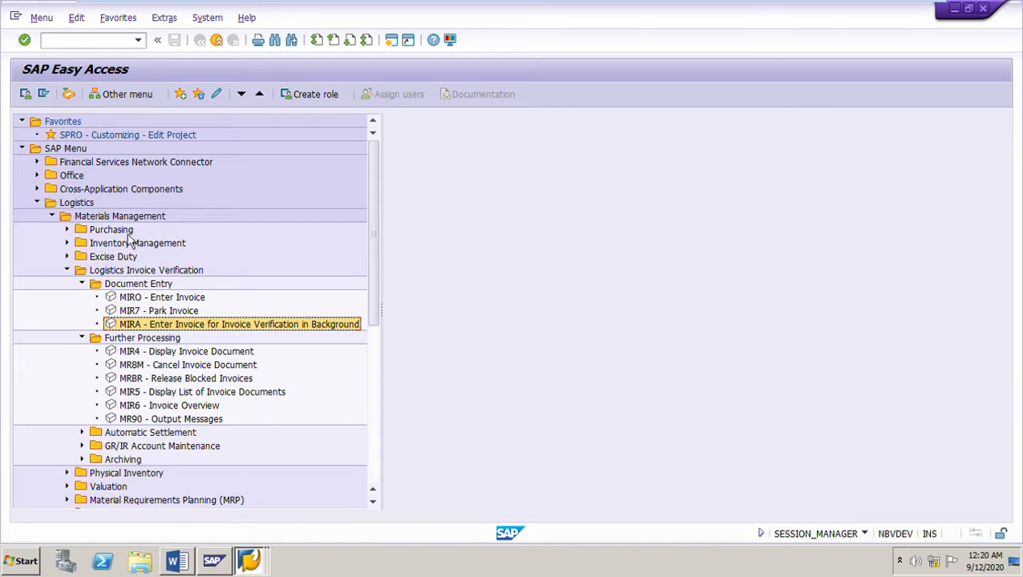
left_click(92, 205)
left_click(122, 221)
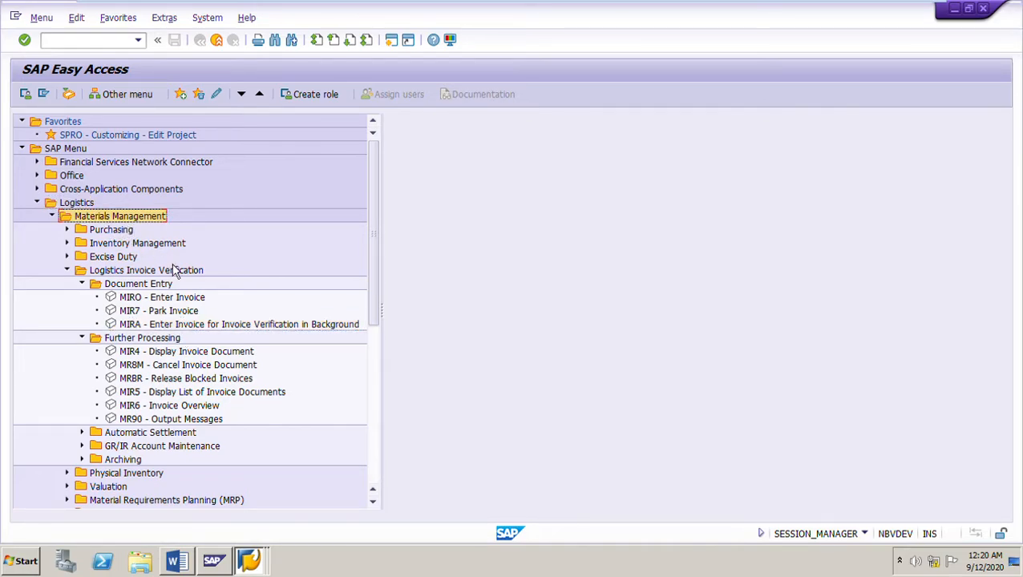
left_click(165, 272)
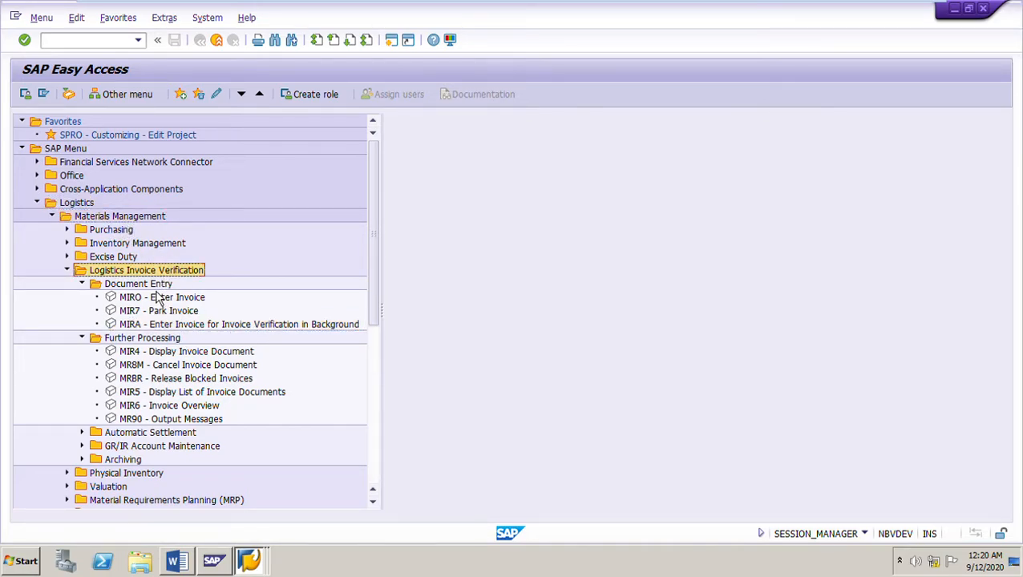
left_click(156, 287)
left_click(196, 325)
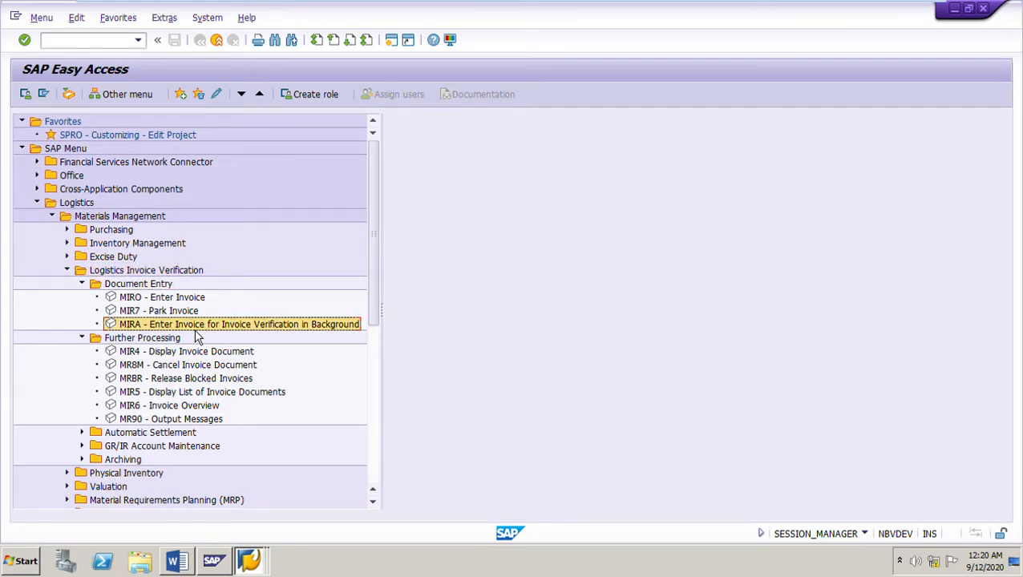
Check the MIRA menu path in the Word exercise, then return to SAP Easy Access and start the MIRA transaction
left_click(190, 566)
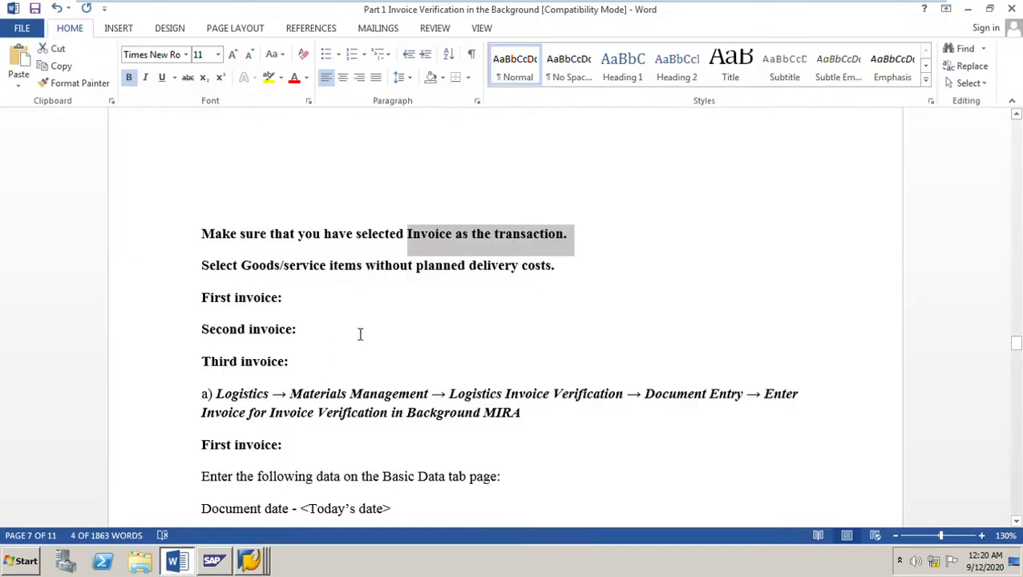
left_click_drag(307, 397, 557, 418)
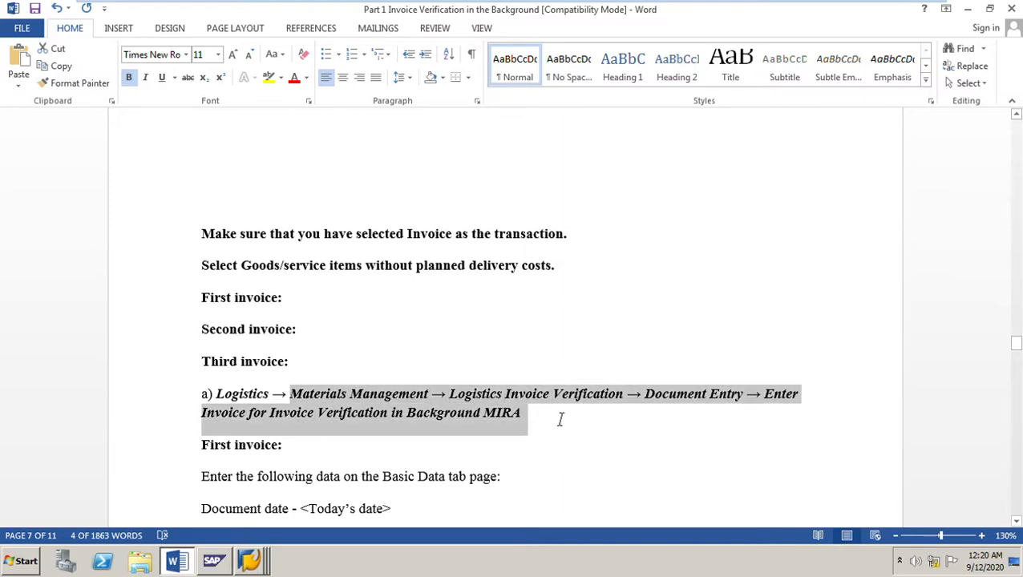
left_click(265, 565)
left_click(200, 527)
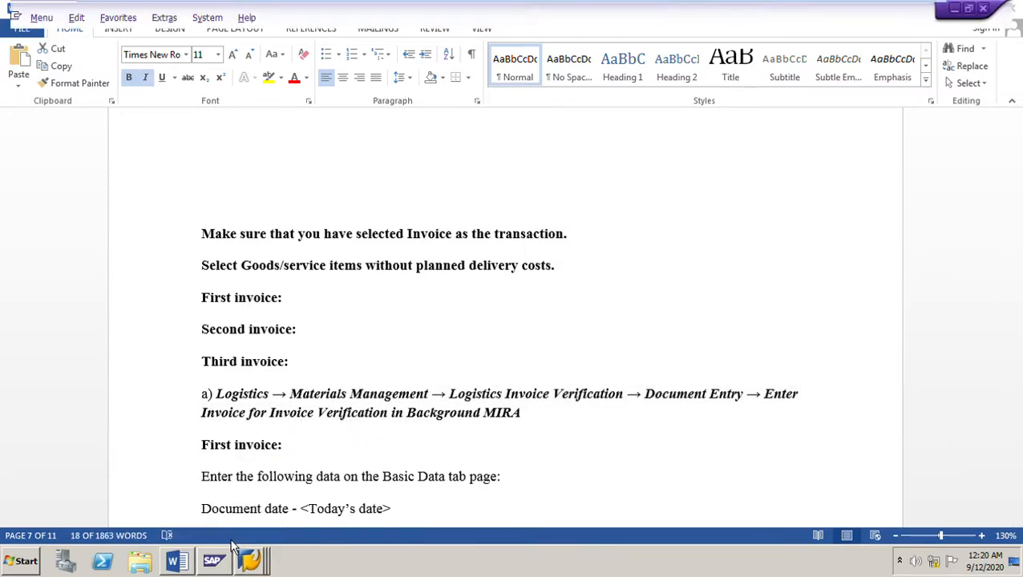
key("Return")
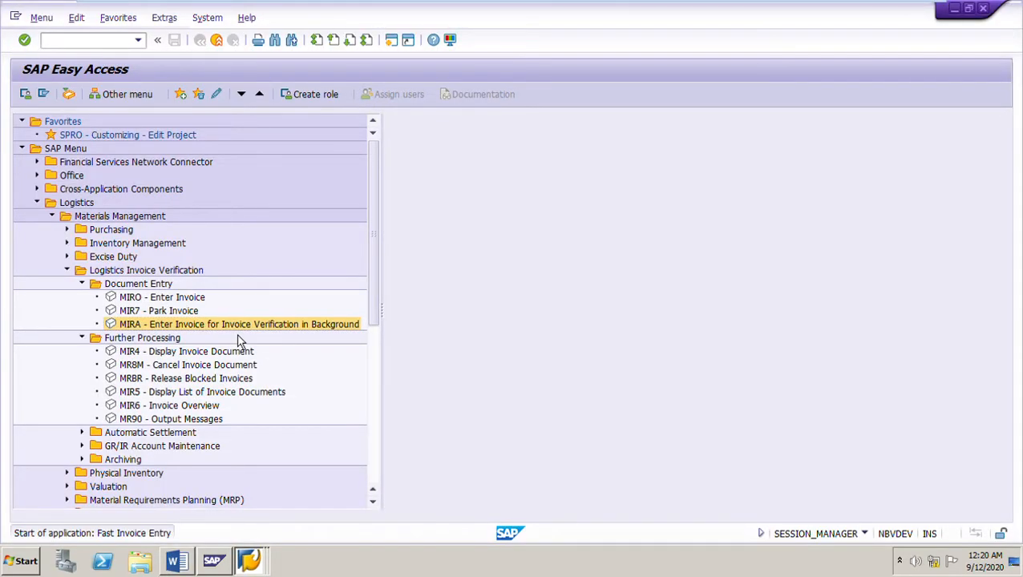
Switch to the Word exercise and review the first invoice's basic data, purchase order allocation and instructions for scheduling background verification
left_click(187, 571)
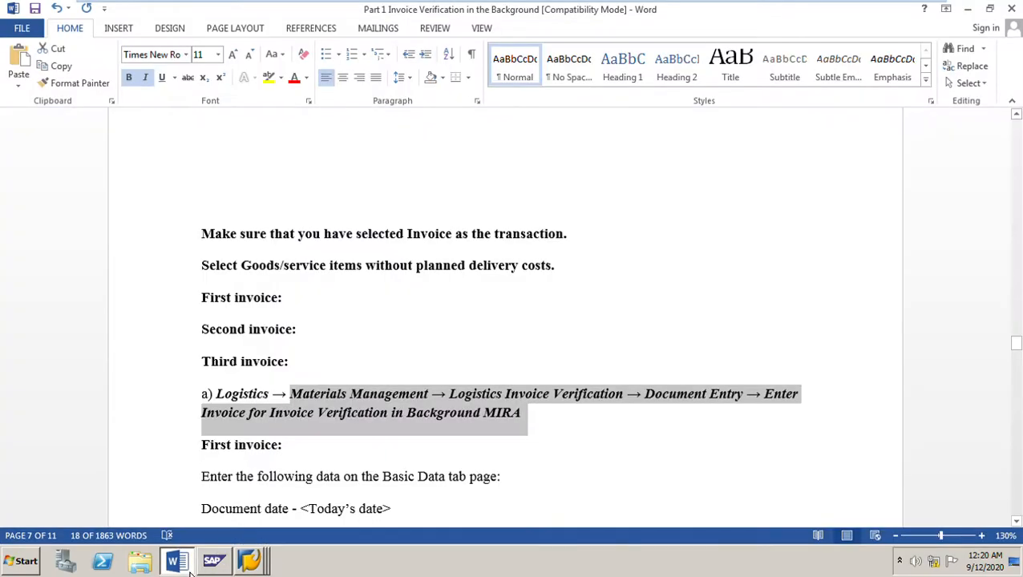
scroll(620, 429, "down", 3)
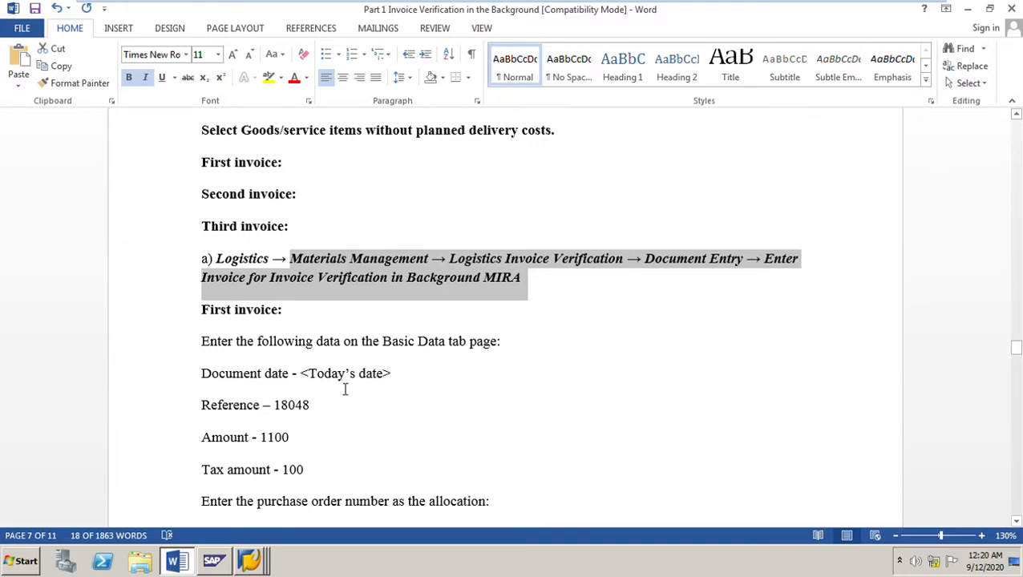
scroll(310, 417, "down", 2)
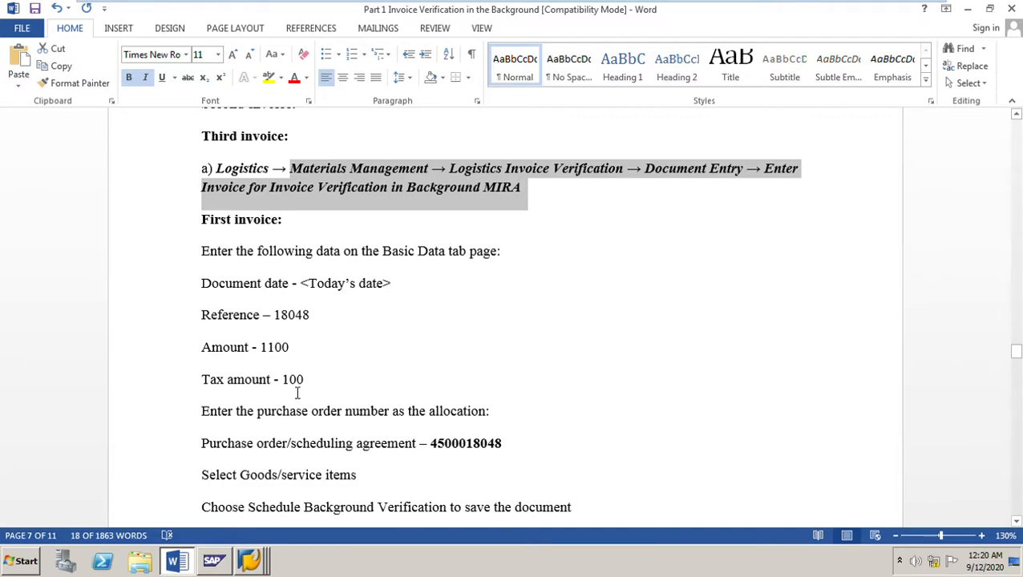
left_click(432, 446)
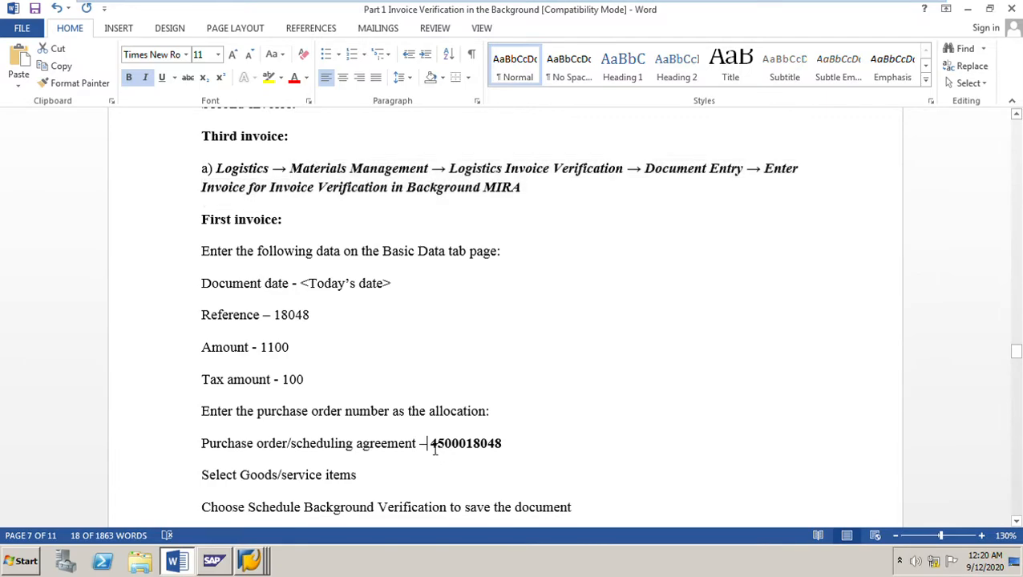
scroll(293, 490, "down", 2)
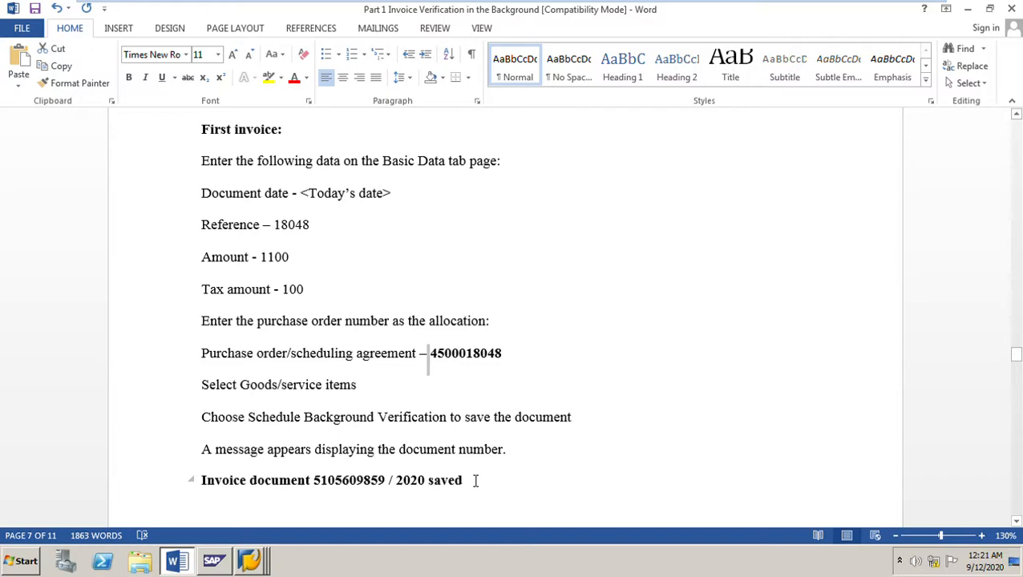
Switch to the incoming invoice entry in SAP and enter invoice date 11.09.2020 and reference 18048
left_click(252, 563)
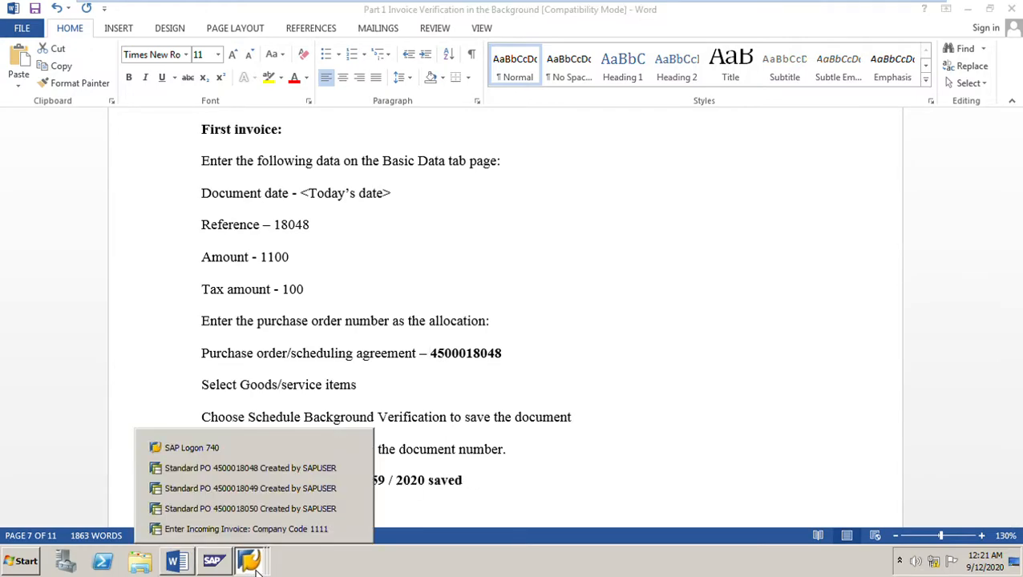
left_click(244, 530)
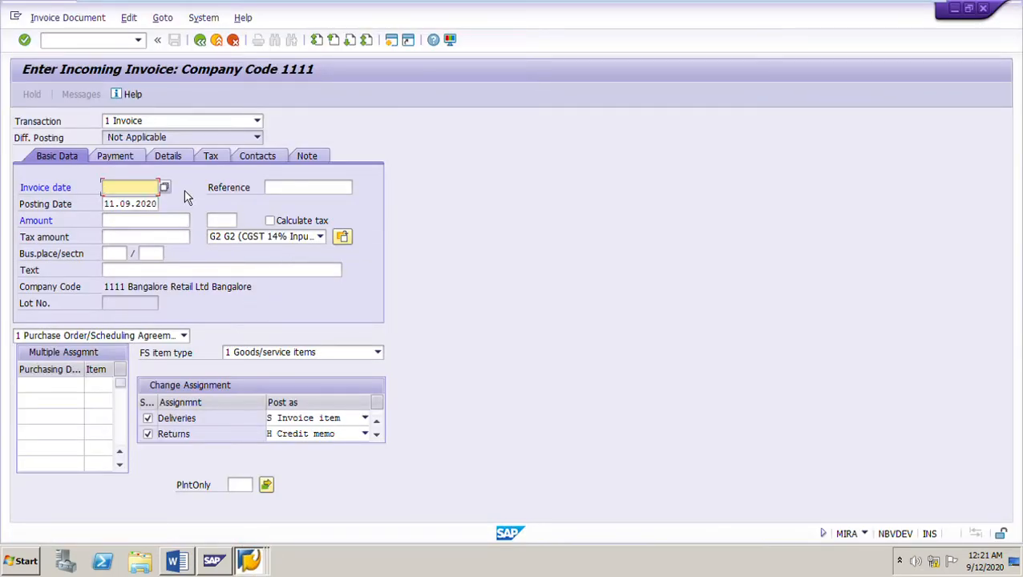
left_click(136, 187)
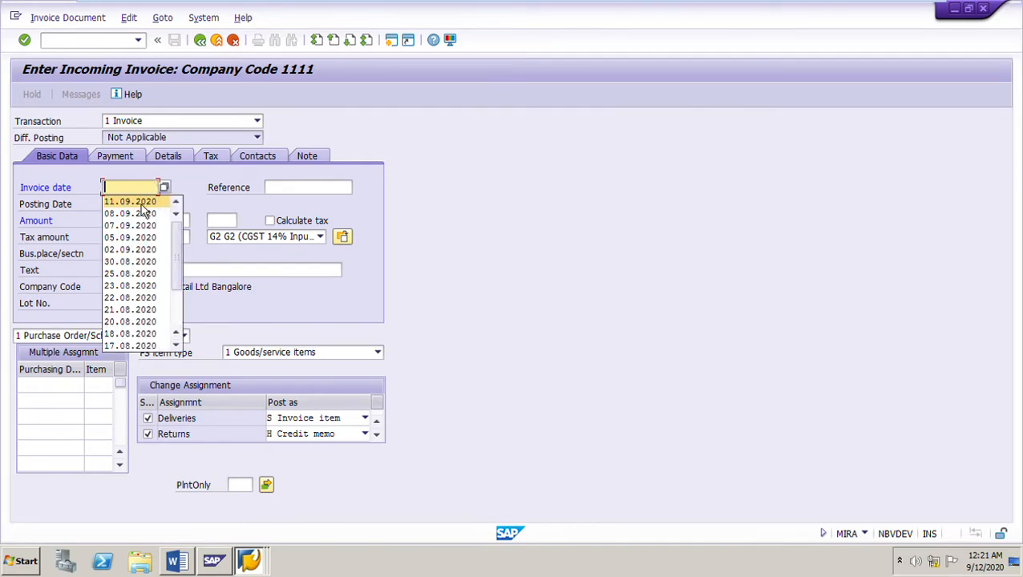
key("Return")
left_click(281, 191)
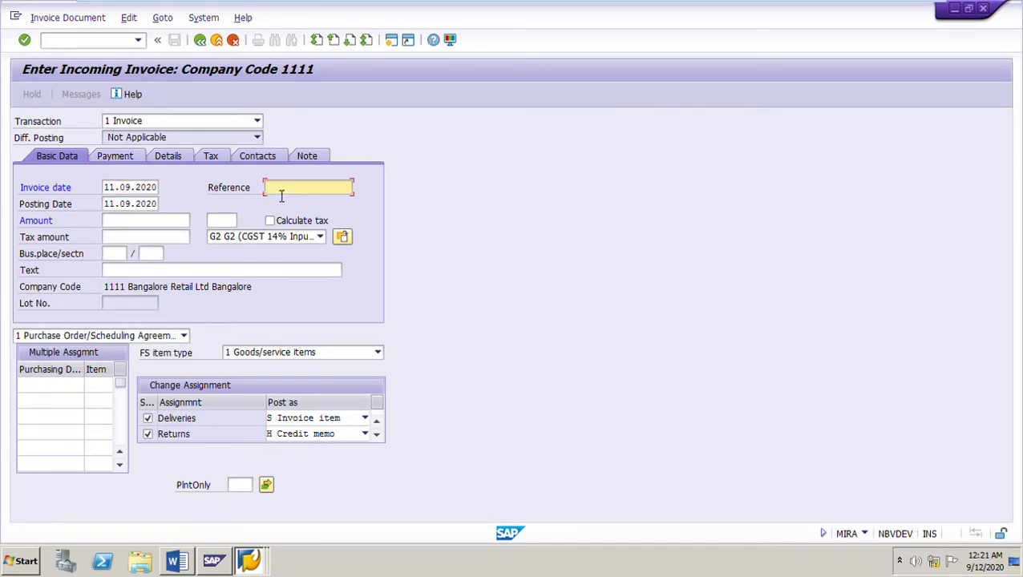
type("1804")
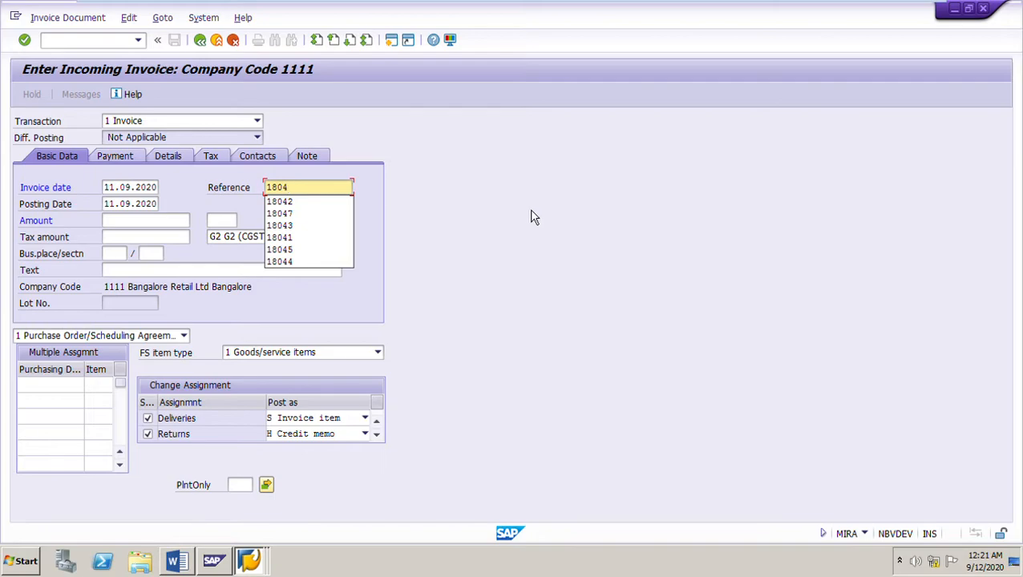
type("8")
Set the invoice's tax code to S2 (Input Tax 10%) and check it against the tax code in the first purchase order
left_click(320, 236)
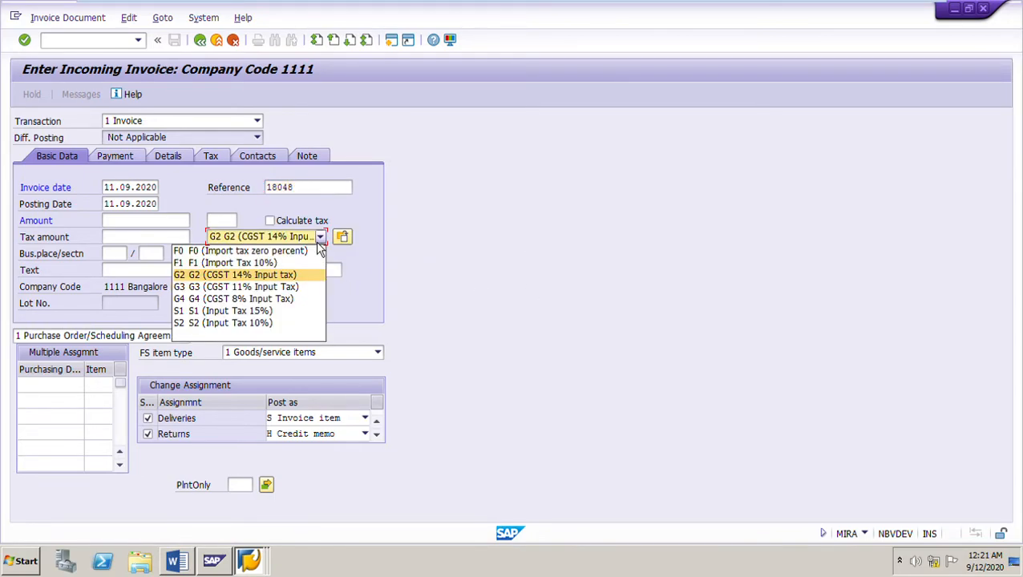
left_click(240, 324)
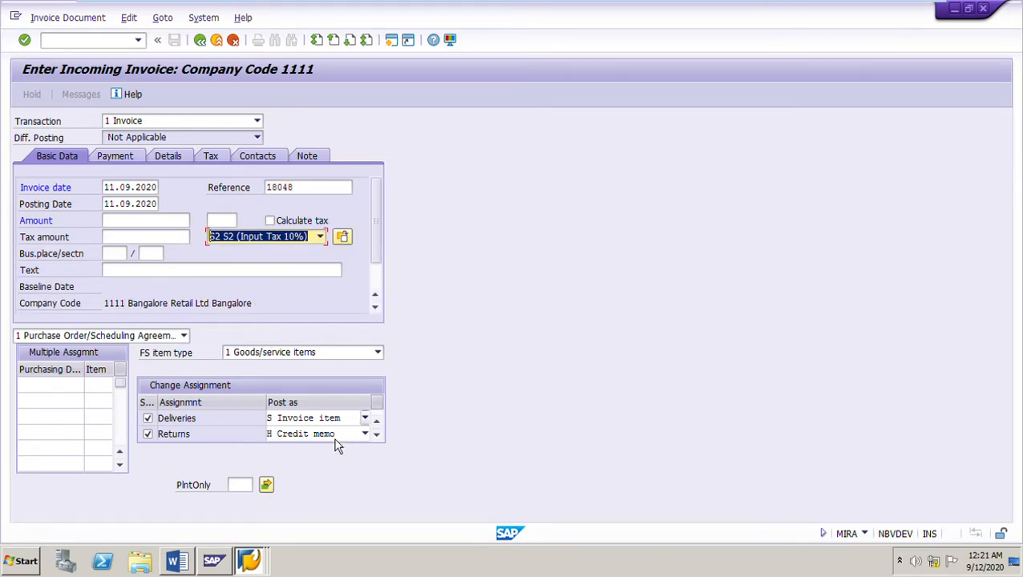
left_click(261, 564)
left_click(260, 471)
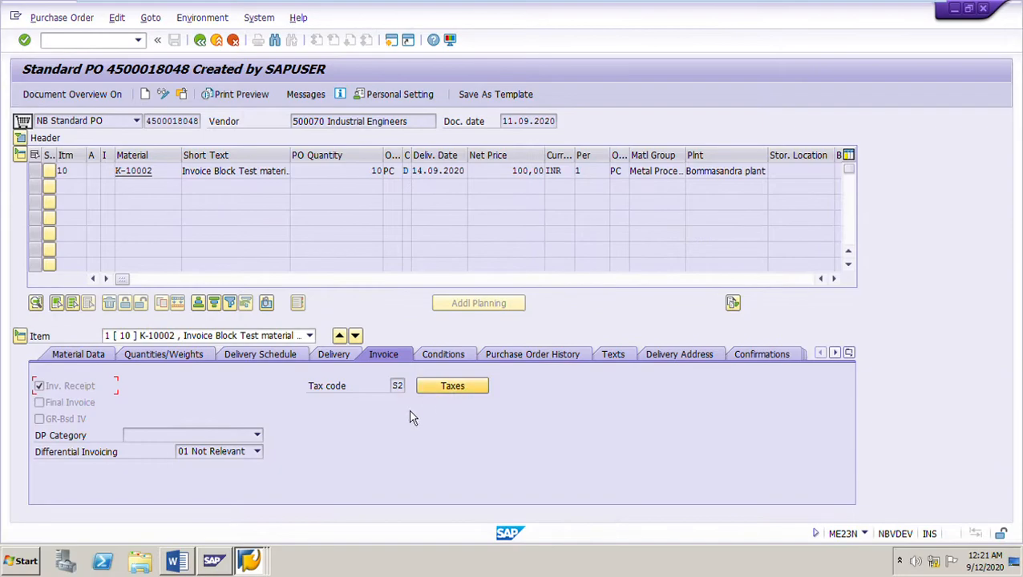
double_click(397, 386)
left_click(251, 561)
left_click(240, 529)
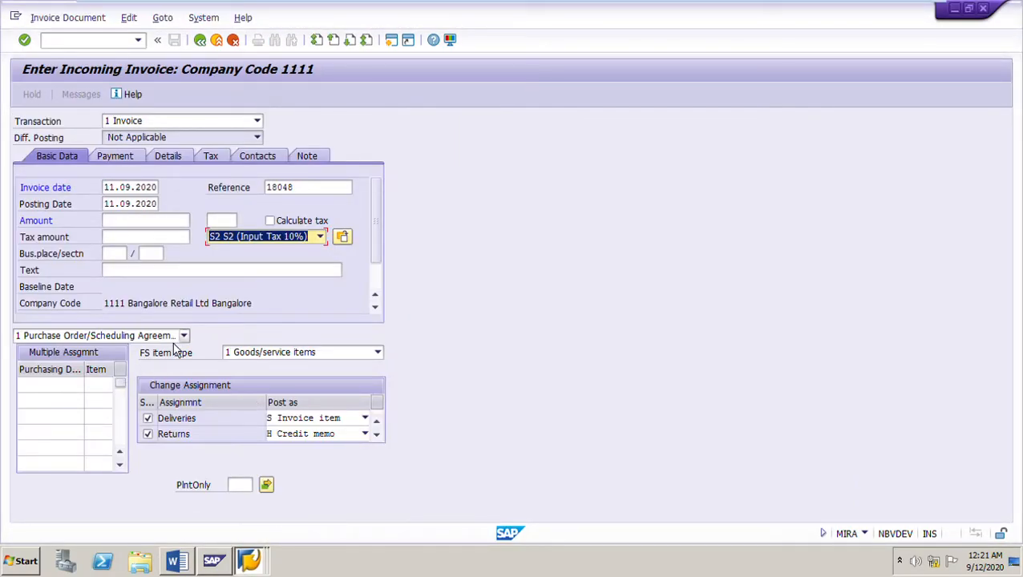
Keep Purchase Order/Scheduling Agreement as the allocation and choose Goods/service items as the item type
left_click(191, 338)
left_click(191, 338)
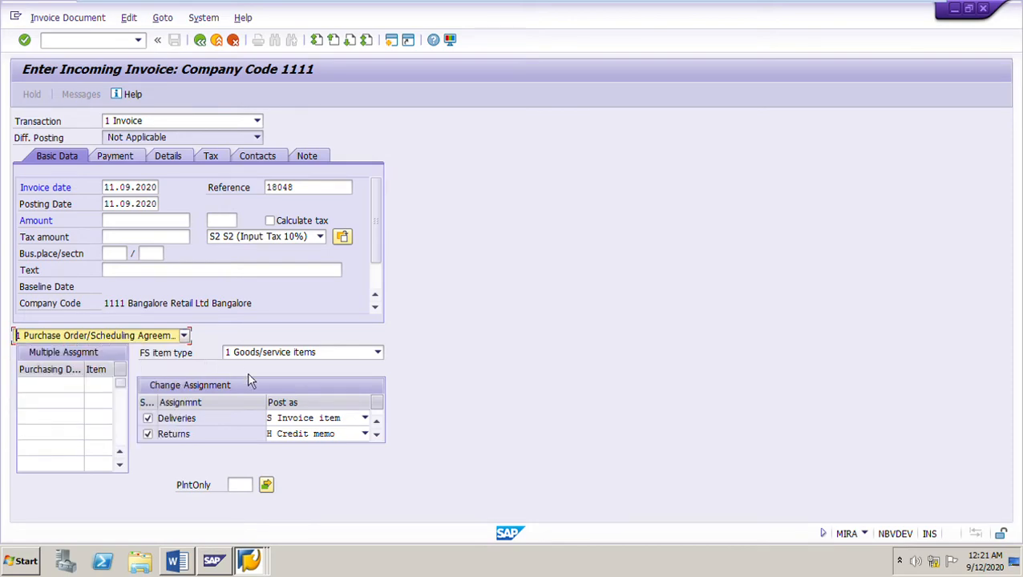
left_click(345, 366)
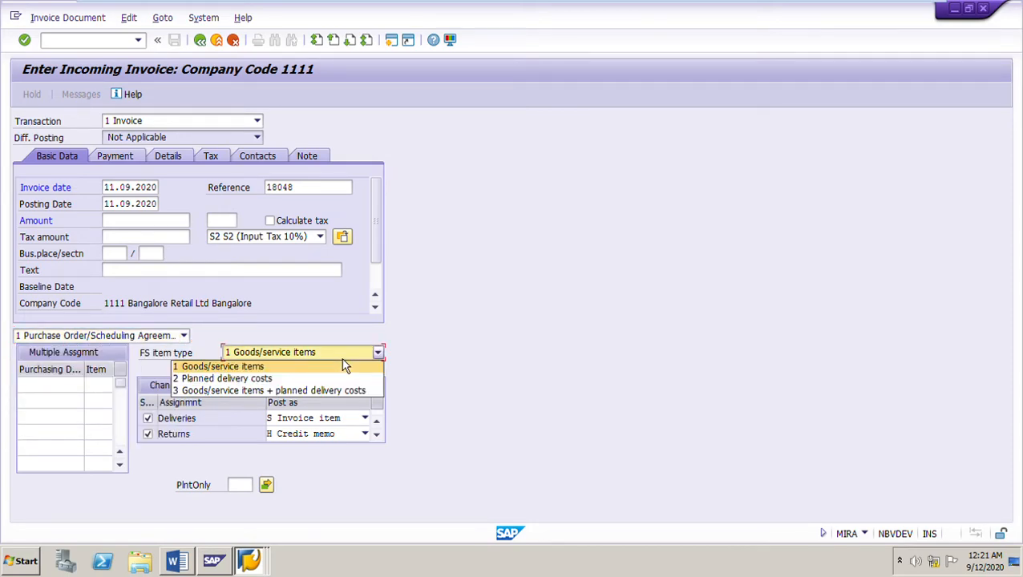
left_click(343, 366)
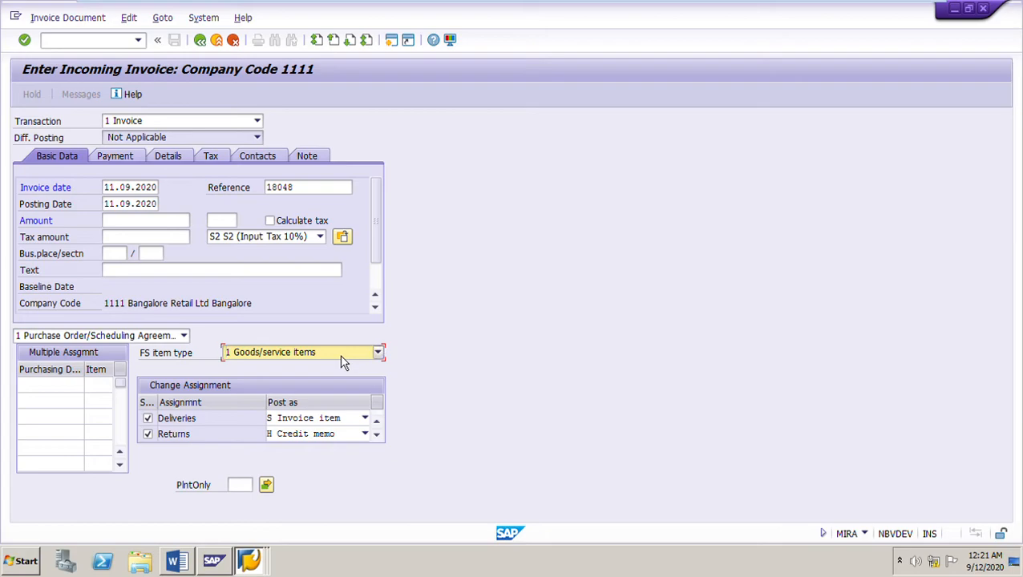
Allocate the invoice to the first purchase order by entering its number with item 10, and load the vendor data
left_click(55, 389)
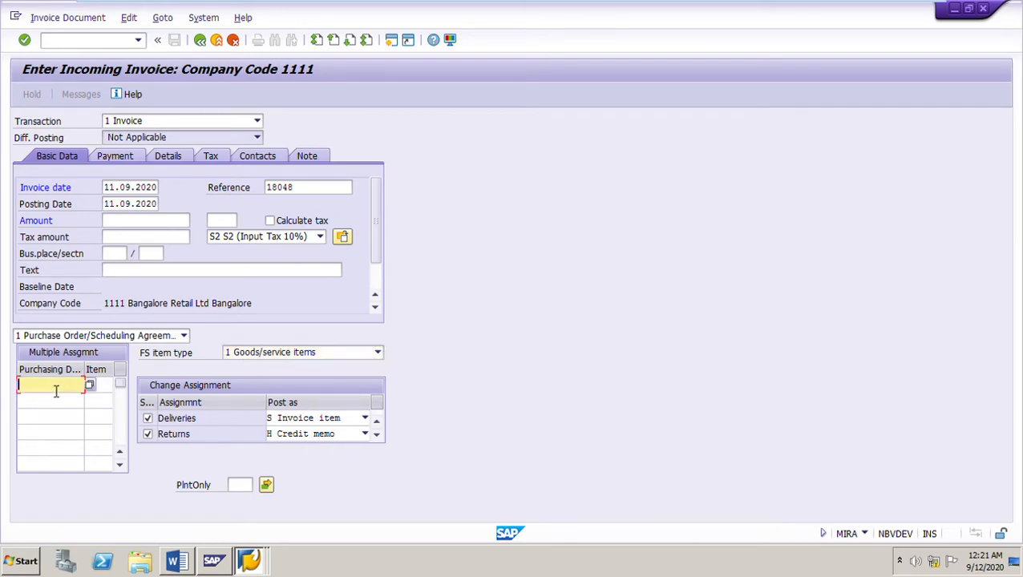
left_click(56, 391)
left_click(60, 214)
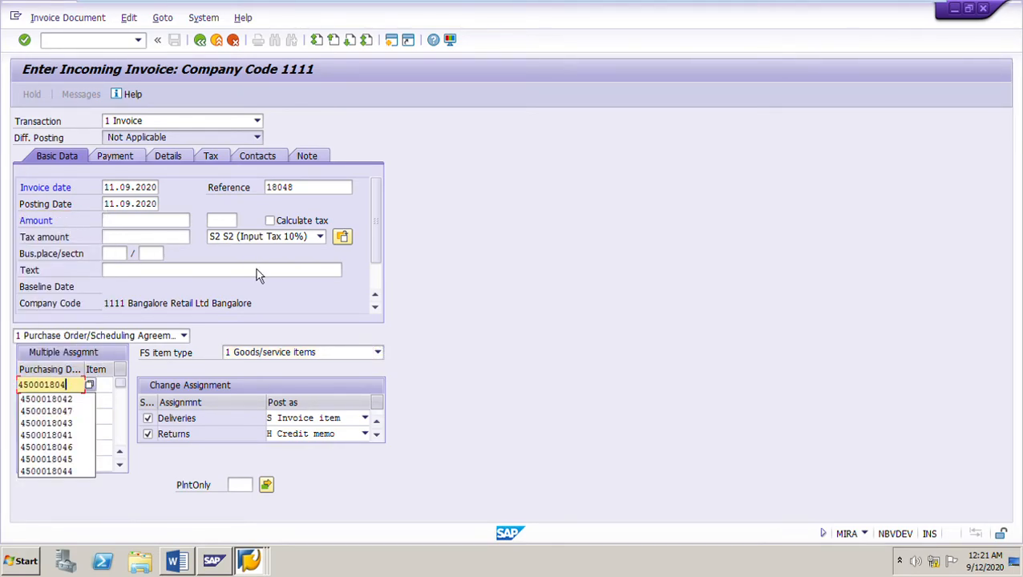
type("8")
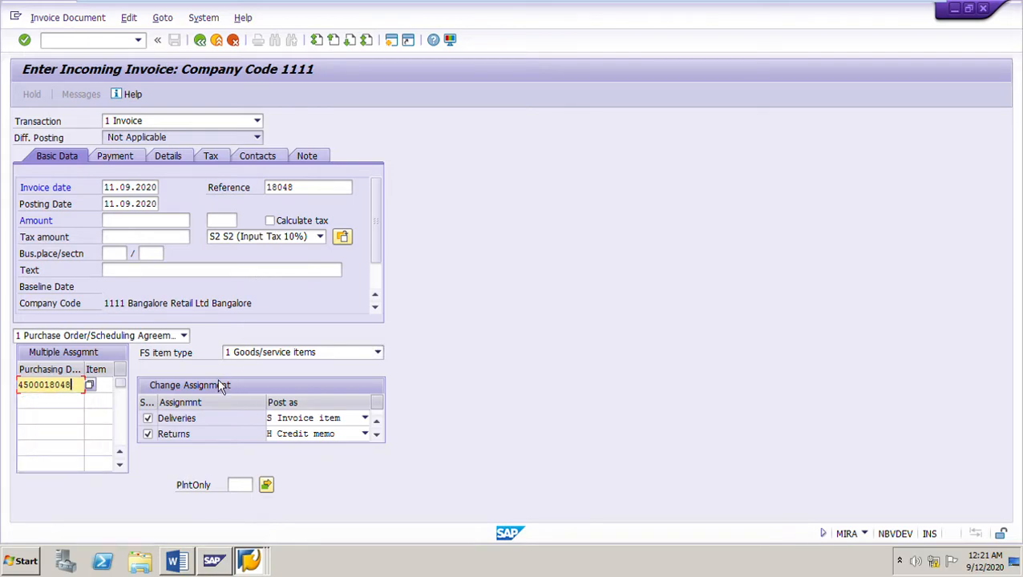
left_click(110, 388)
type("10")
key("Return")
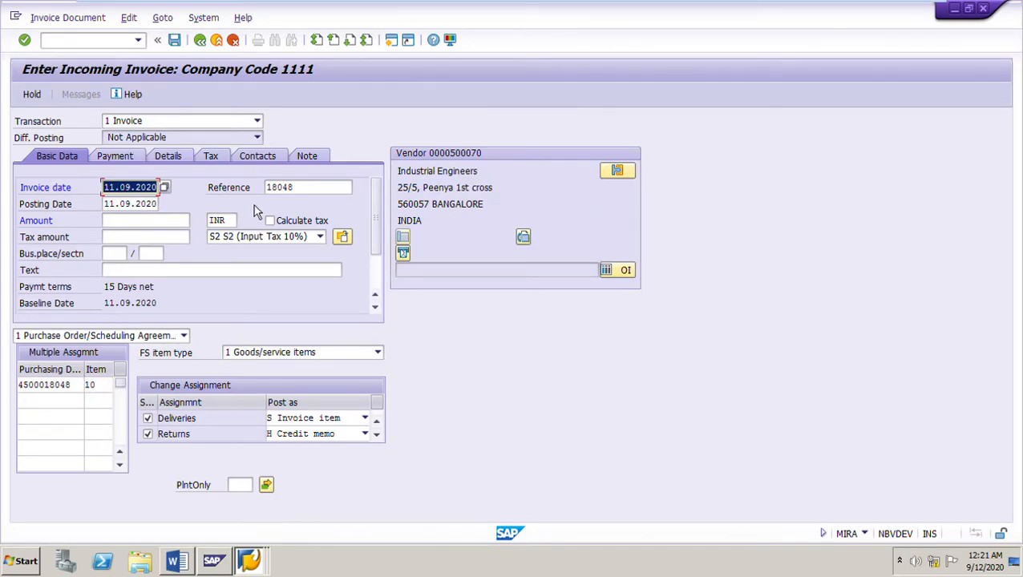
Enter an invoice amount of 1100 and a tax amount of 100
left_click(129, 225)
type("1100")
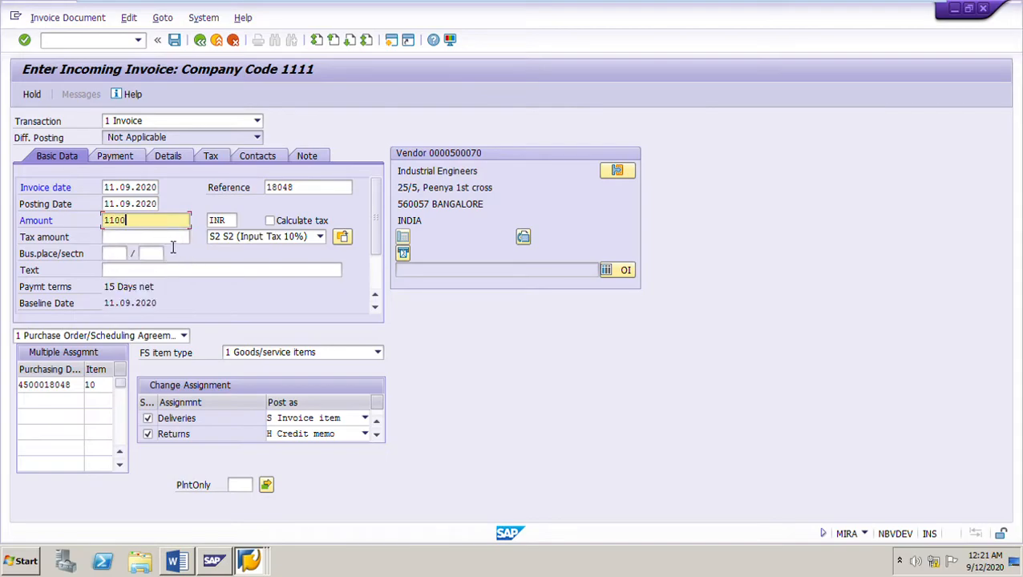
left_click(135, 240)
type("100")
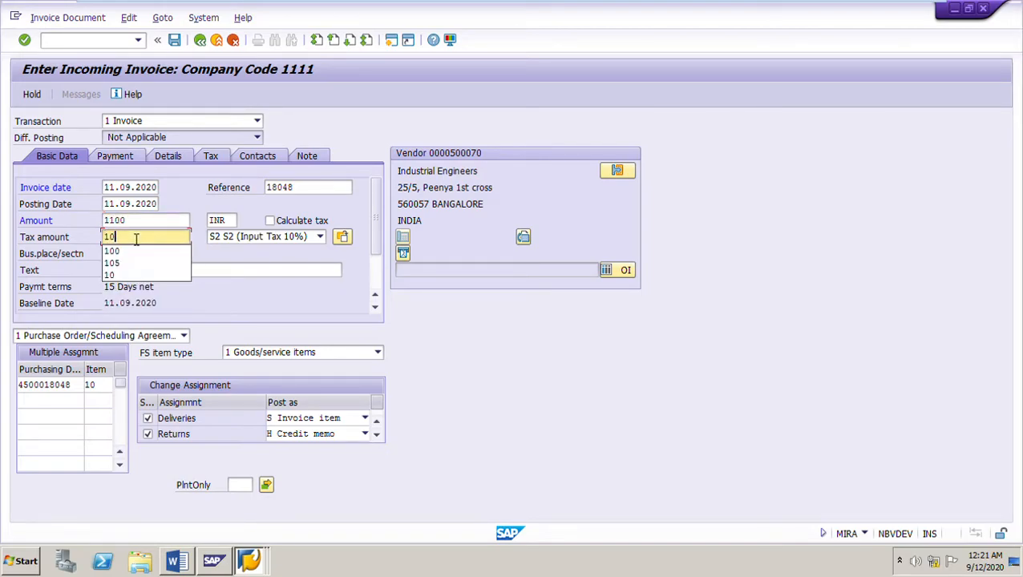
Check the first invoice's amount and tax amount in the Word exercise and return to the SAP invoice entry
left_click(192, 567)
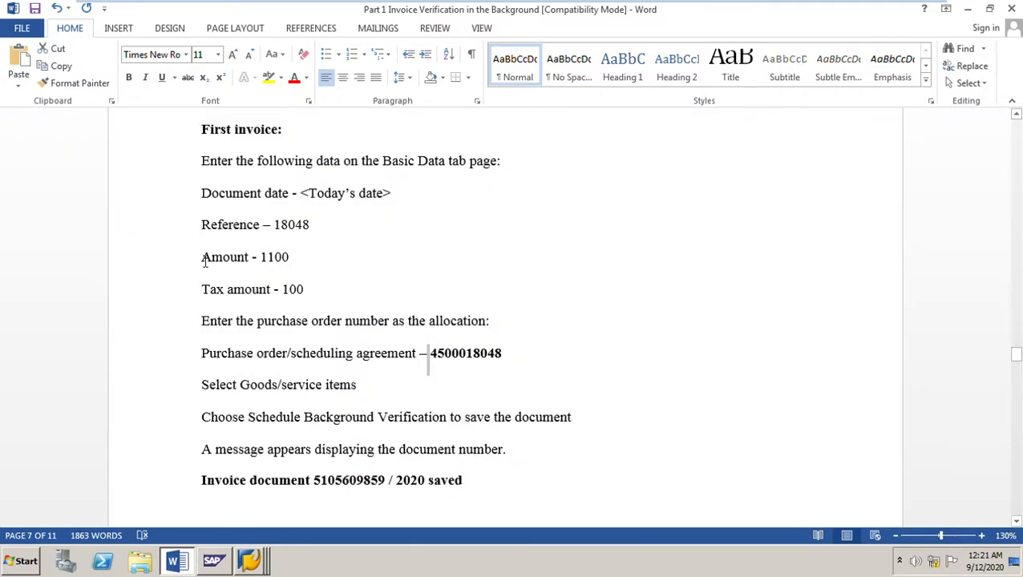
left_click_drag(204, 260, 321, 292)
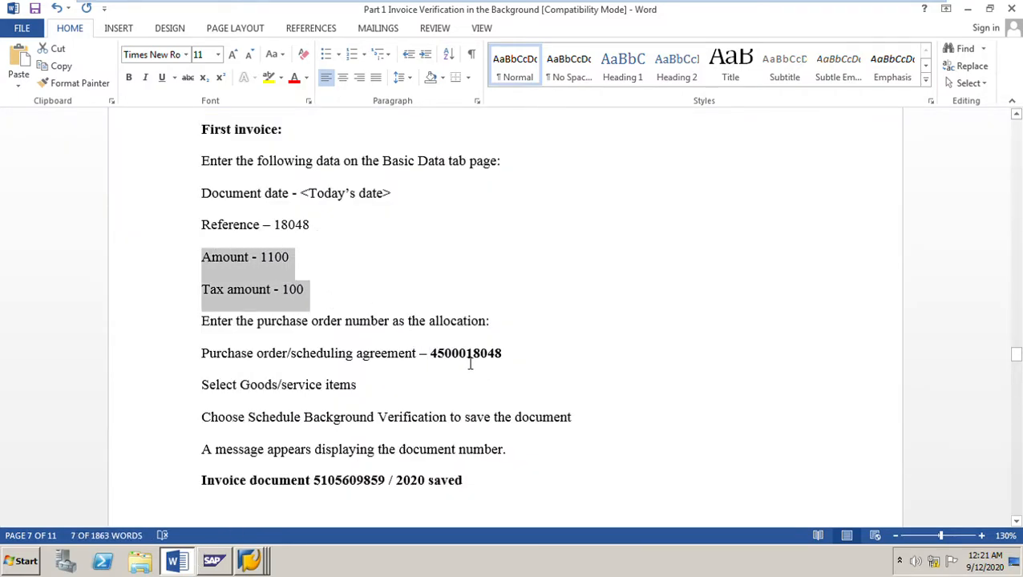
left_click(250, 567)
left_click(232, 527)
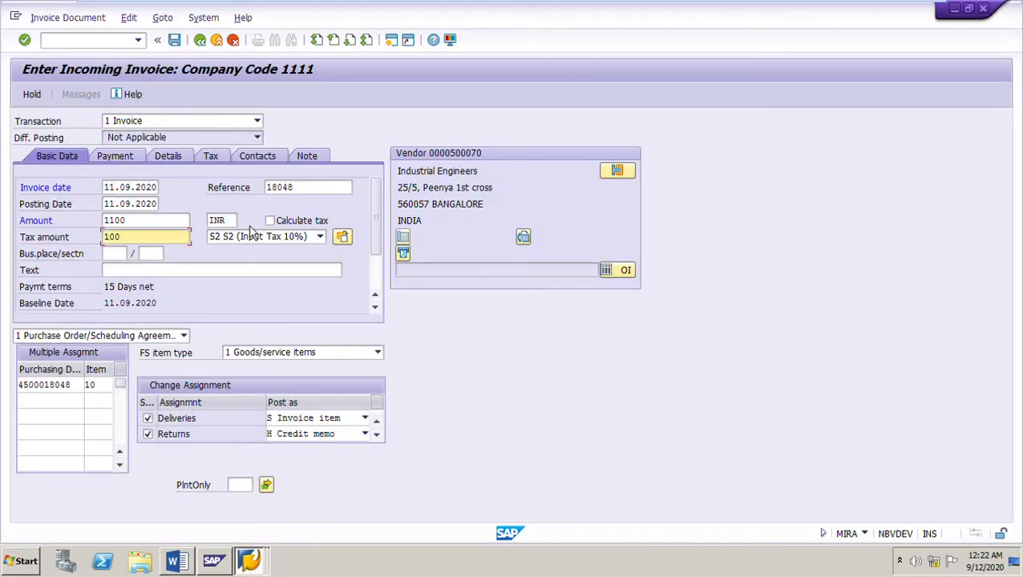
Save the first invoice for background verification and update its noted document number in the Word exercise so it ends in 61
left_click(181, 46)
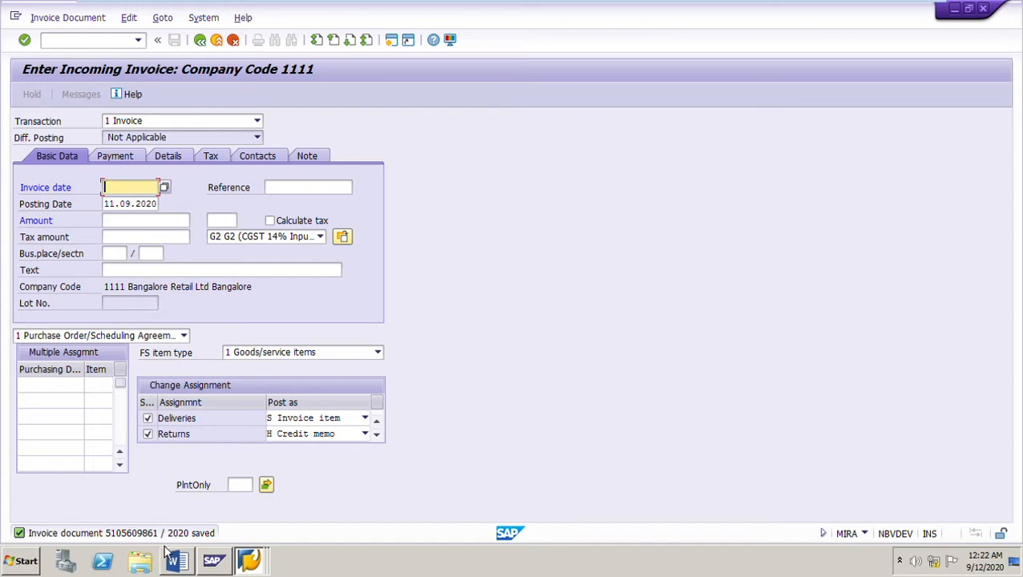
left_click(178, 562)
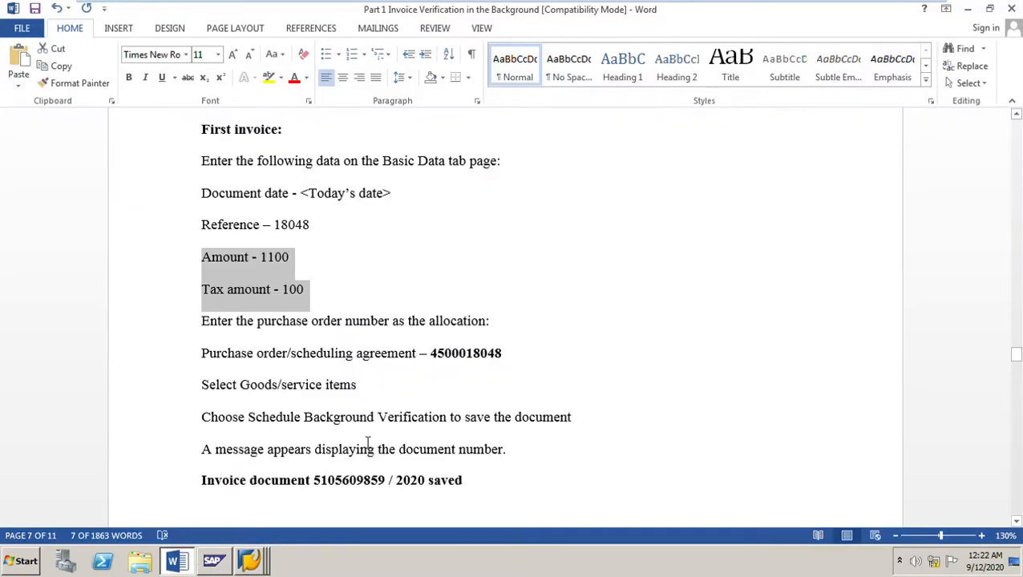
left_click(388, 494)
key("BackSpace")
key("BackSpace")
type("61")
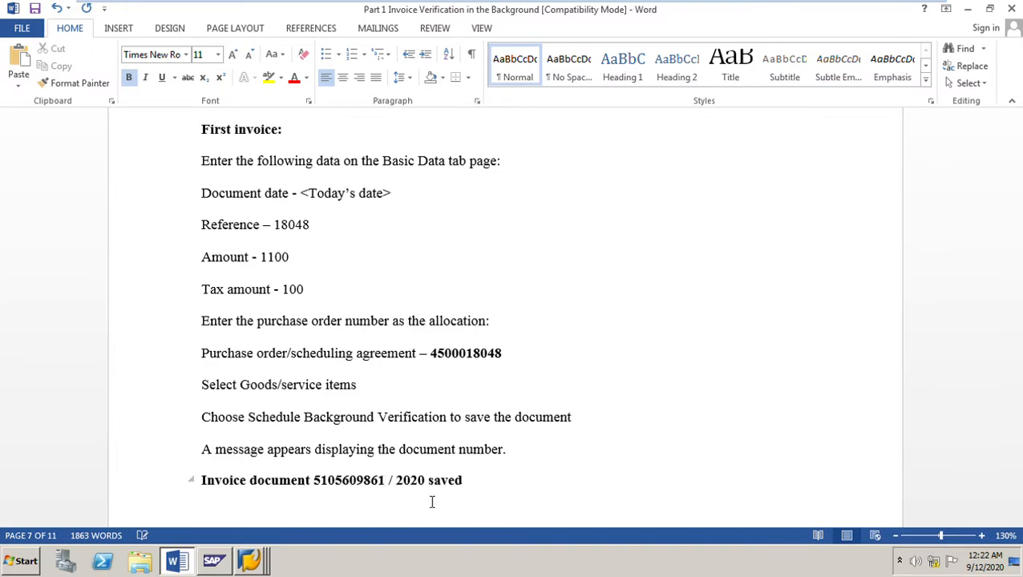
Start the second invoice in SAP with invoice date 11.09.2020, reference 18049 and tax code S2 (Input Tax 10%)
scroll(600, 474, "down", 3)
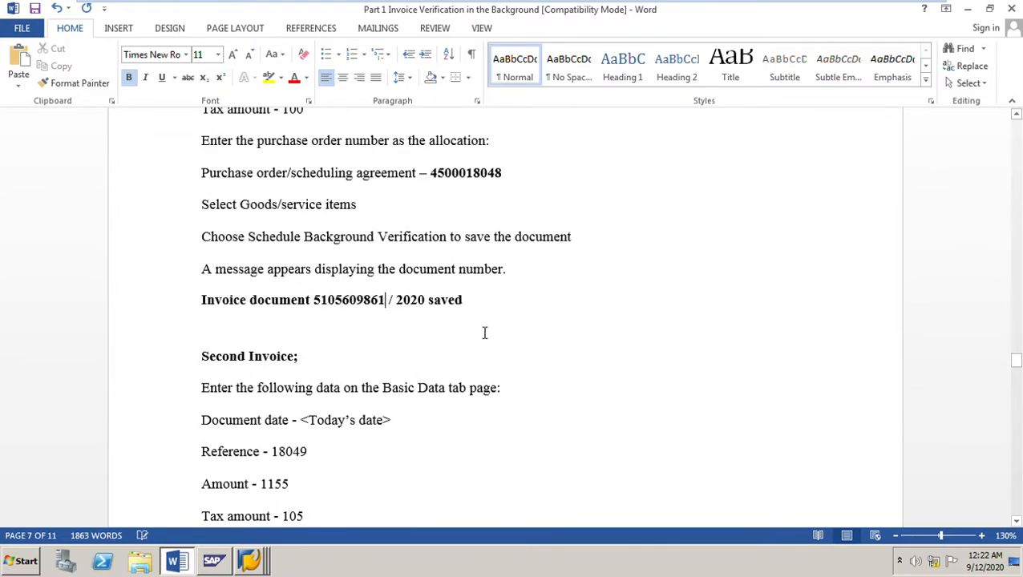
scroll(382, 414, "down", 2)
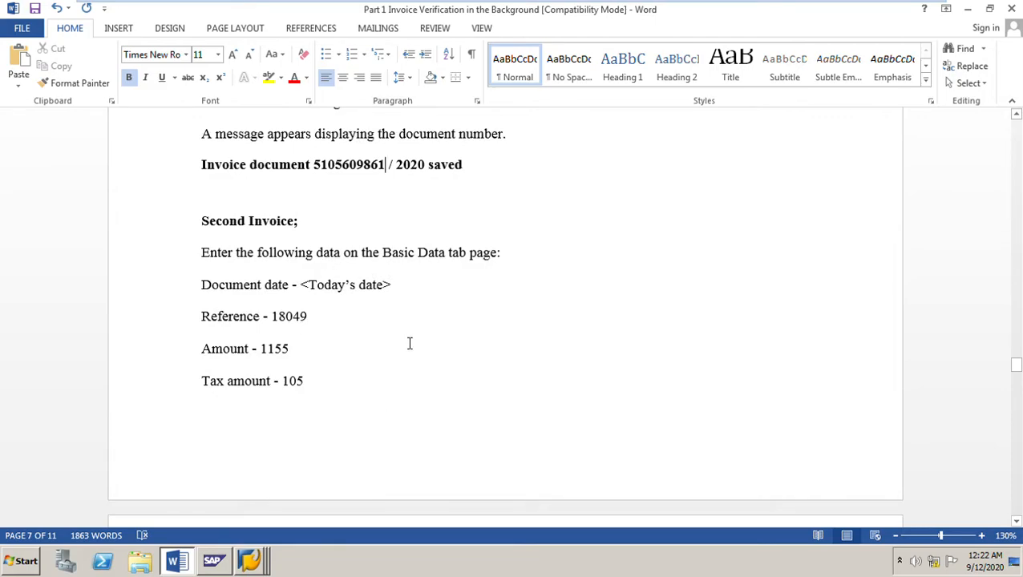
left_click(249, 561)
left_click(255, 528)
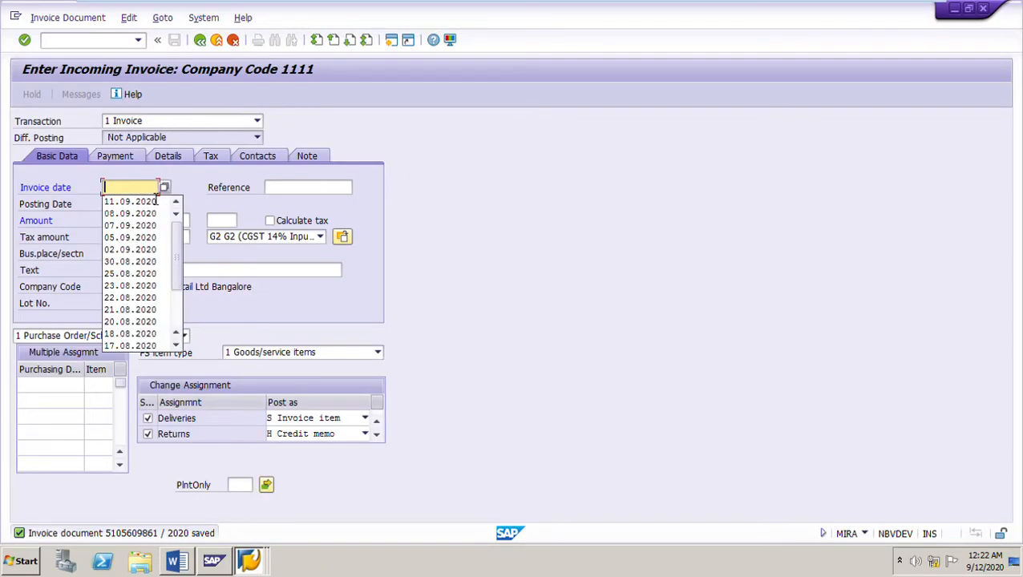
left_click(152, 201)
left_click(281, 192)
type("1804")
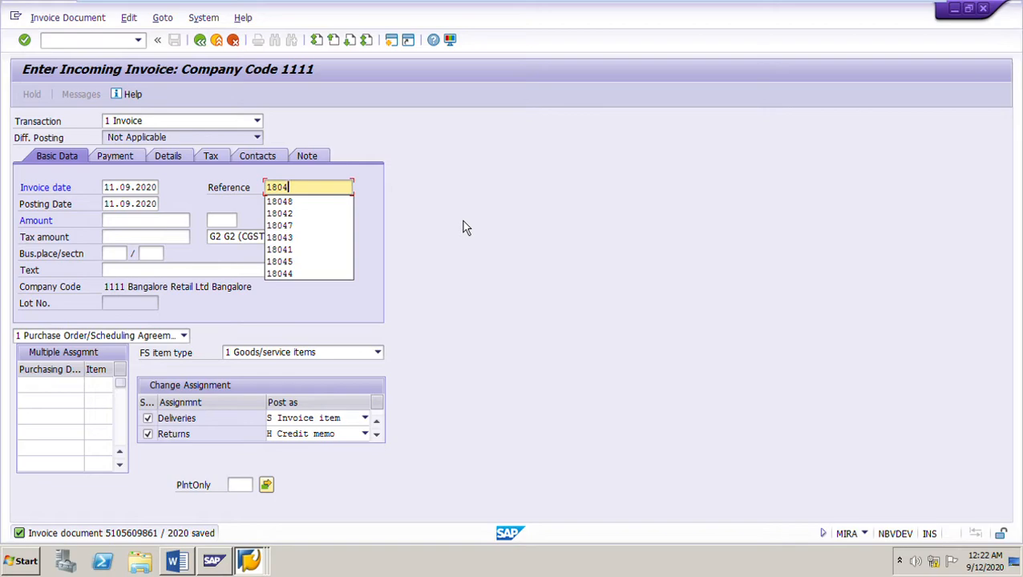
type("9")
left_click(300, 237)
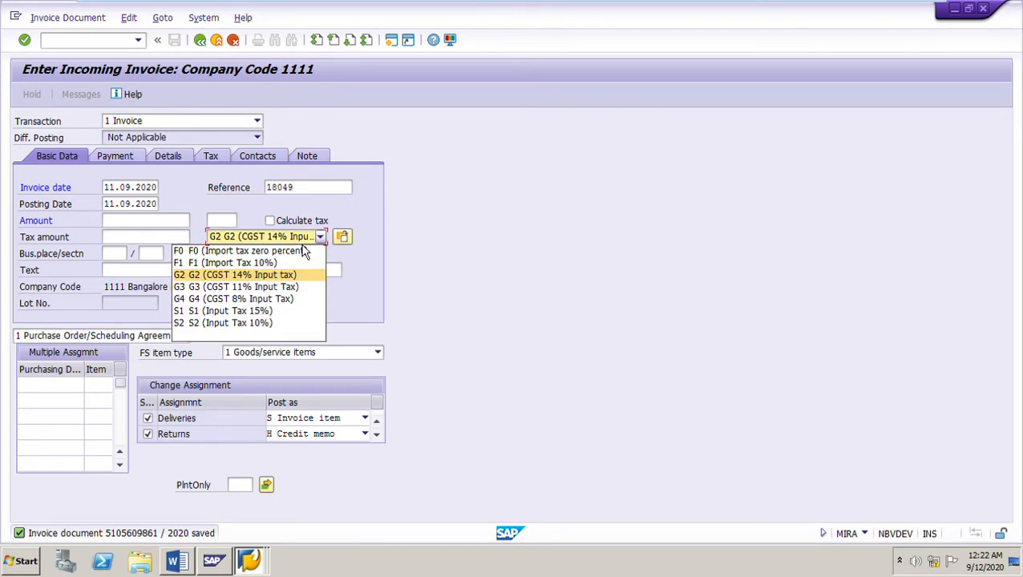
left_click(235, 331)
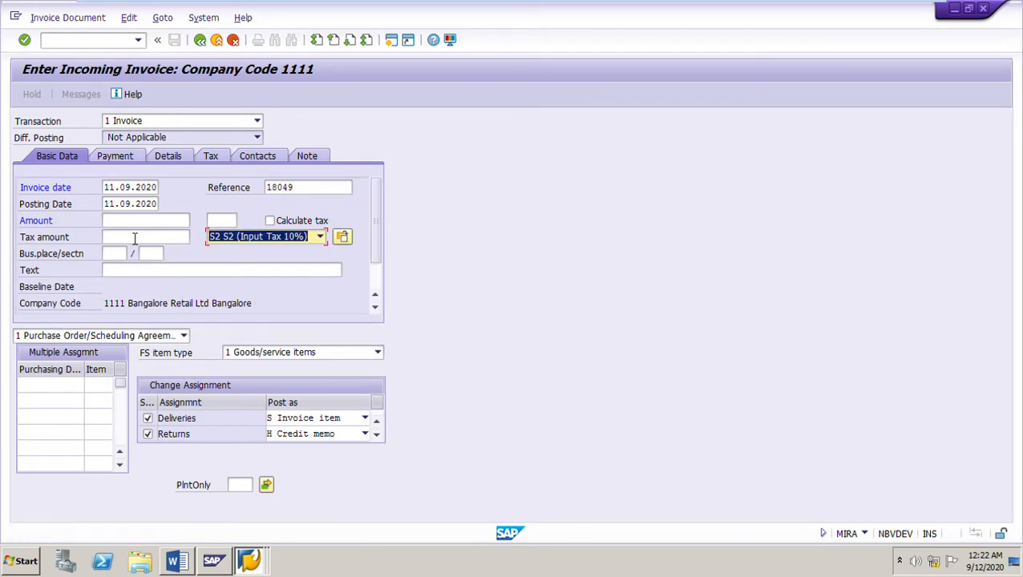
Keep the second invoice allocated by Purchase Order/Scheduling Agreement with Goods/service items as the item type
left_click(138, 341)
left_click(138, 346)
left_click(280, 358)
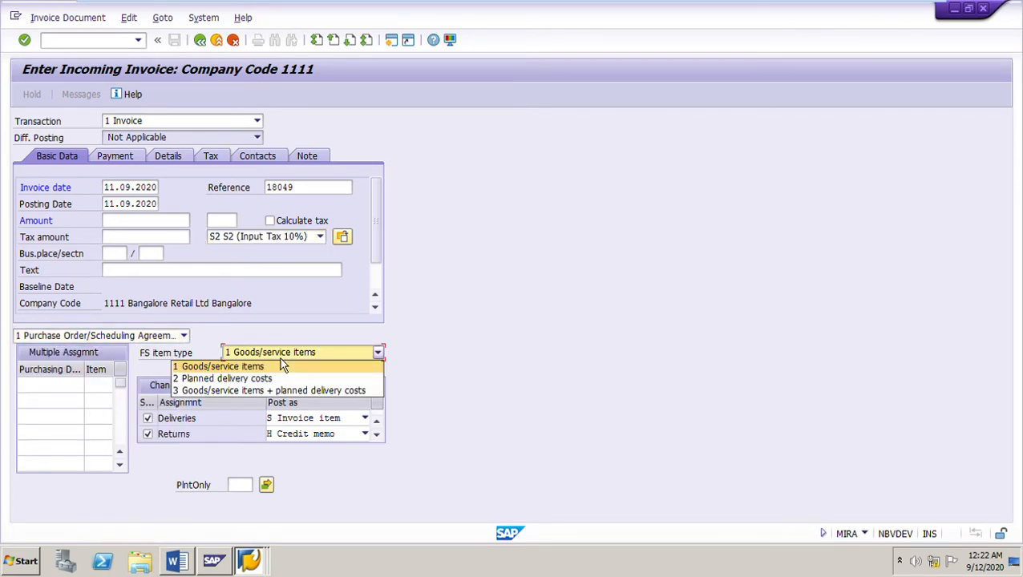
left_click(309, 352)
Check the second invoice's amounts in the Word exercise, and enter an amount of 1155 and a tax amount of 105 in SAP
left_click(121, 221)
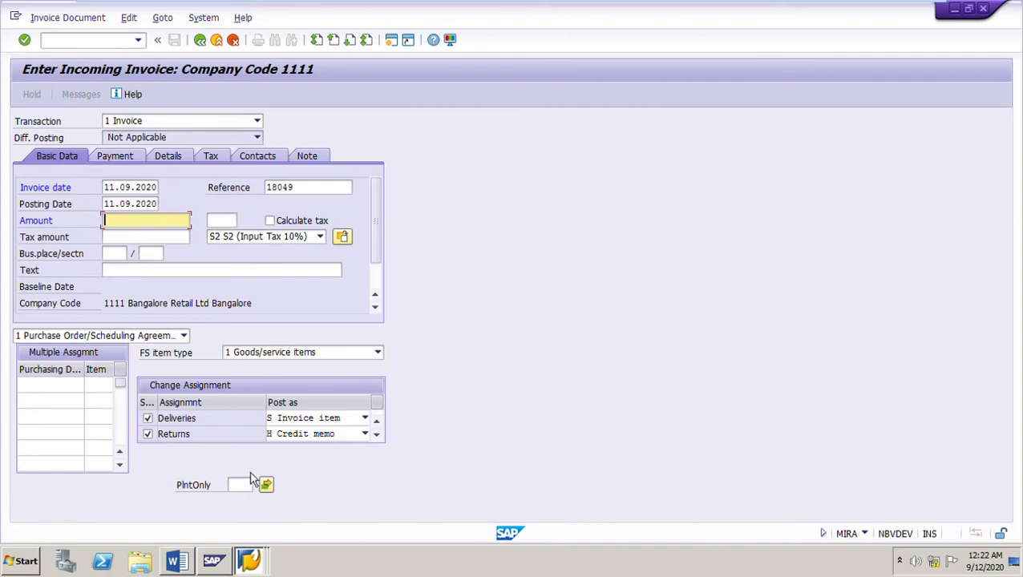
left_click(184, 565)
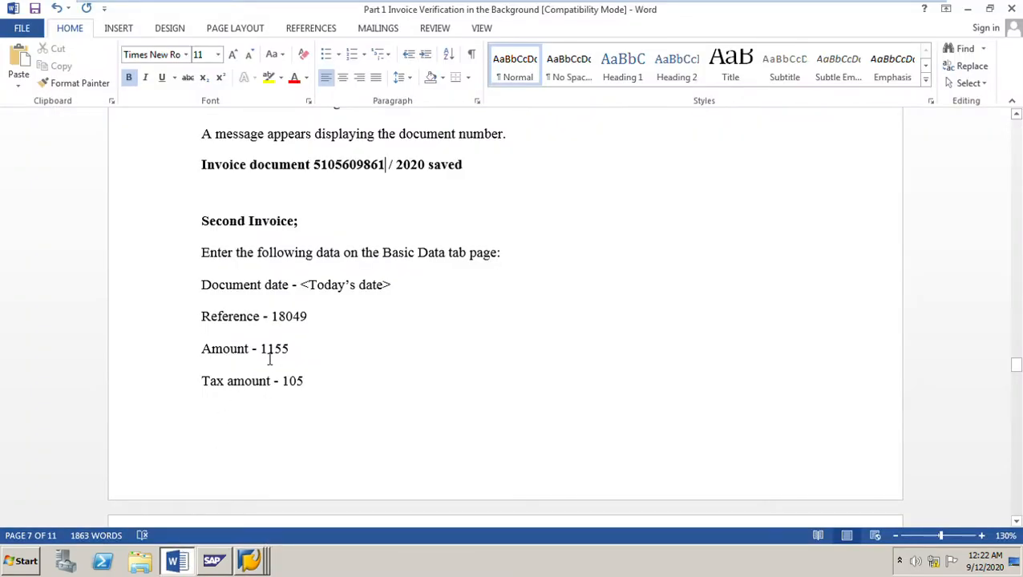
left_click_drag(260, 353, 309, 354)
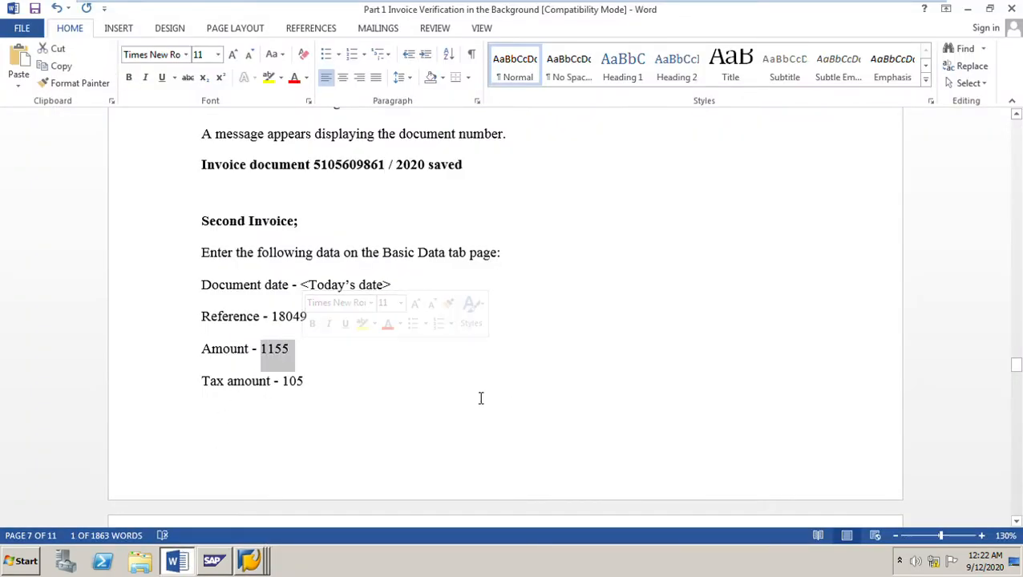
scroll(498, 397, "up", 15)
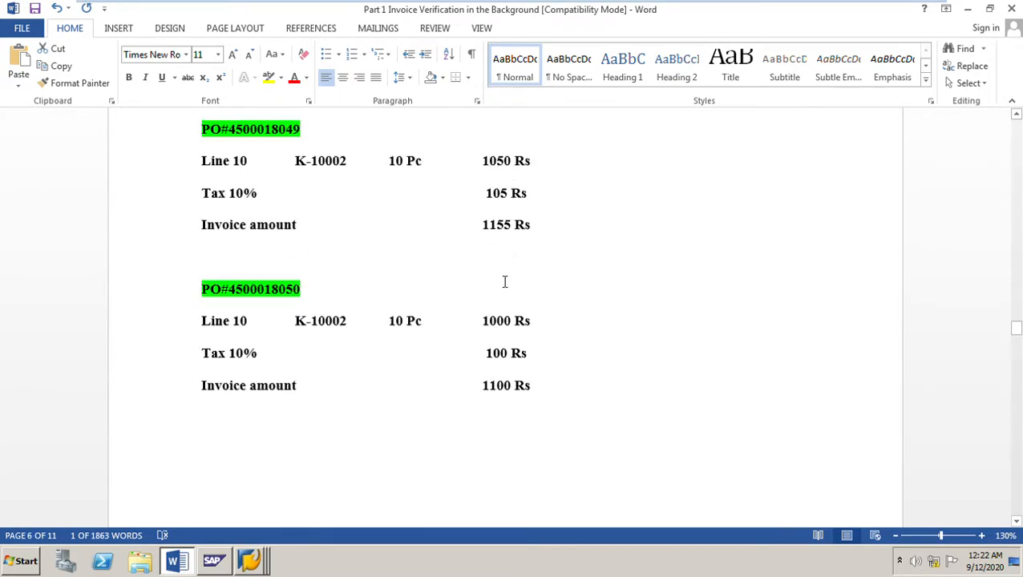
scroll(280, 433, "down", 15)
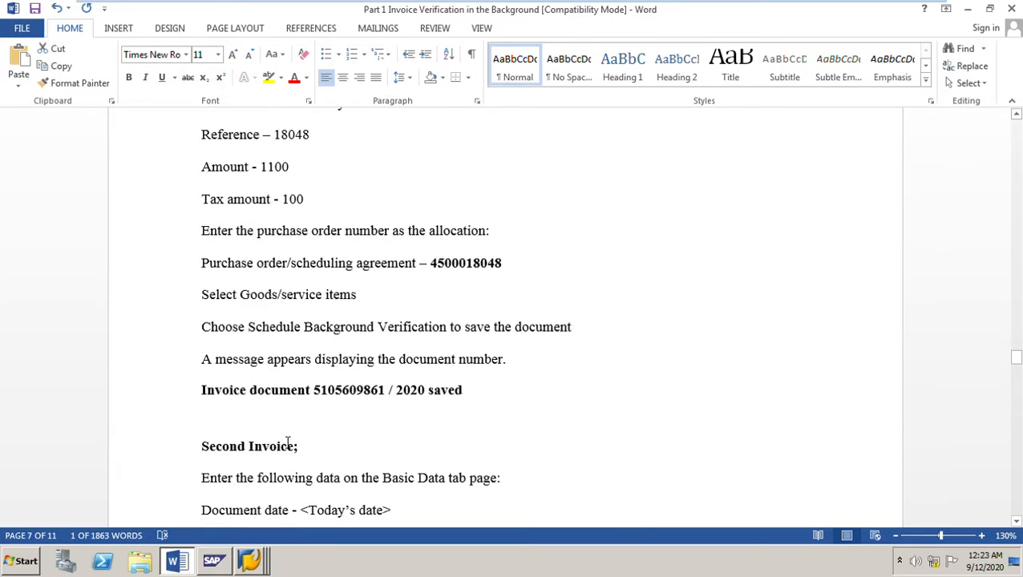
left_click(250, 560)
left_click(232, 526)
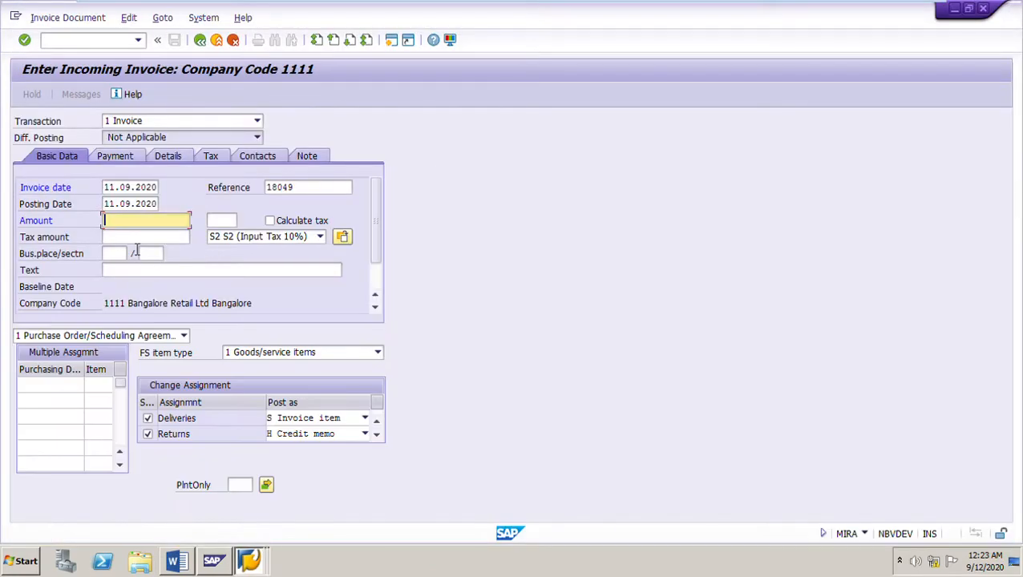
type("1155")
left_click(136, 237)
type("105")
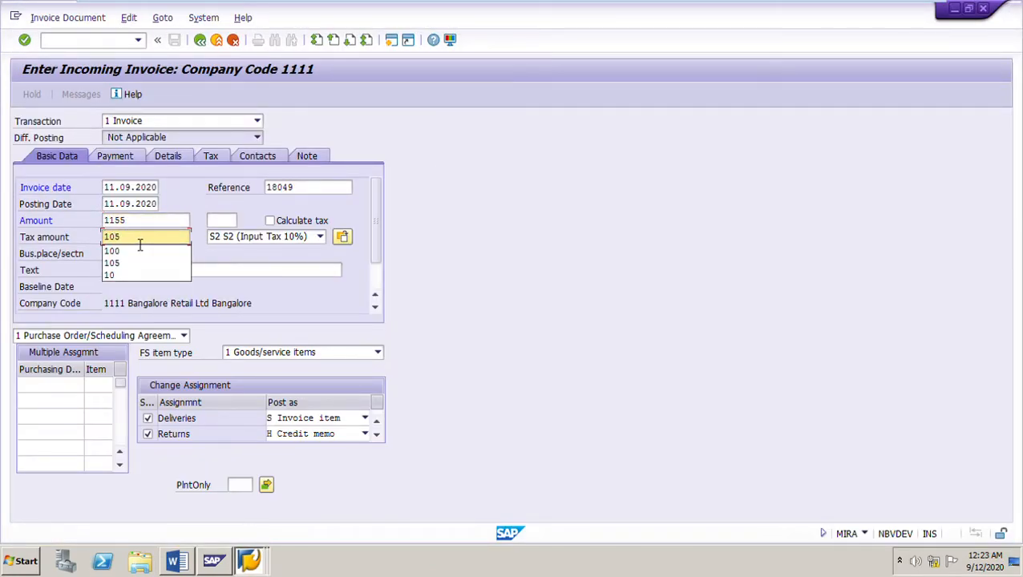
Allocate the invoice to the second purchase order by entering its number with item 10, and load the vendor data
left_click(64, 391)
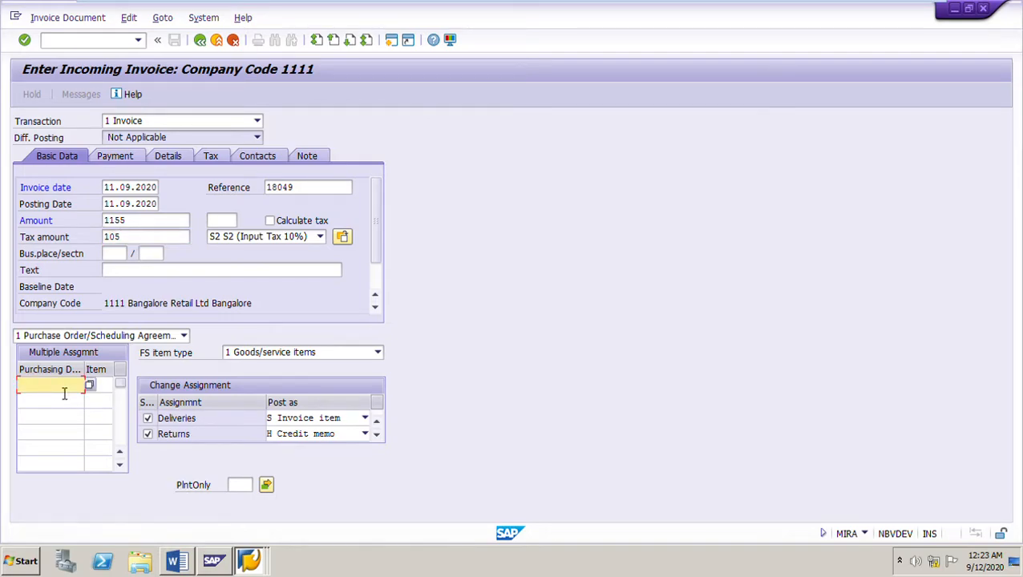
left_click(64, 391)
left_click(60, 210)
key("BackSpace")
type("9")
left_click(112, 386)
type("10")
key("Return")
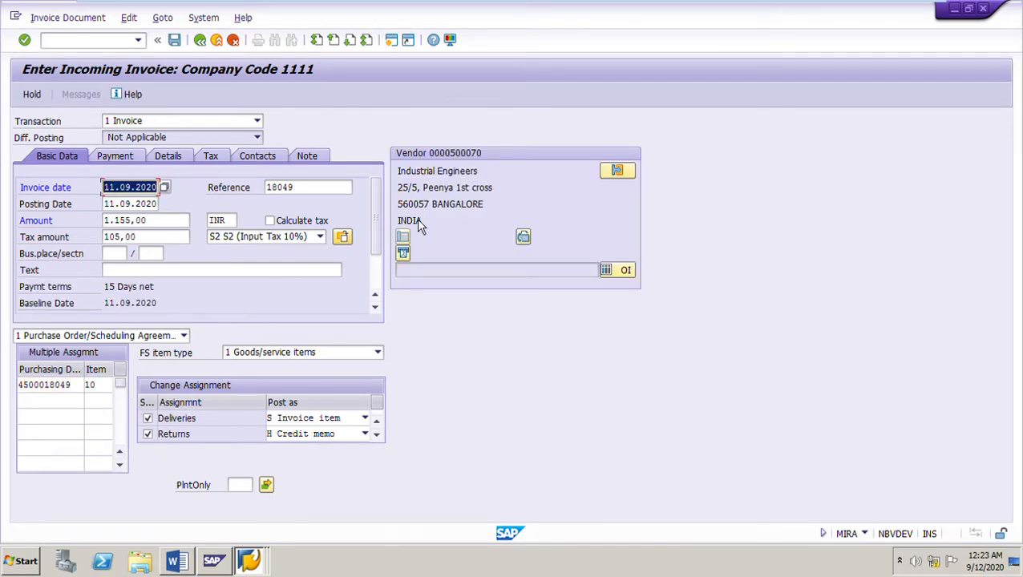
Save the second invoice for background verification and update its noted document number in the Word exercise so it ends in 62
left_click(183, 49)
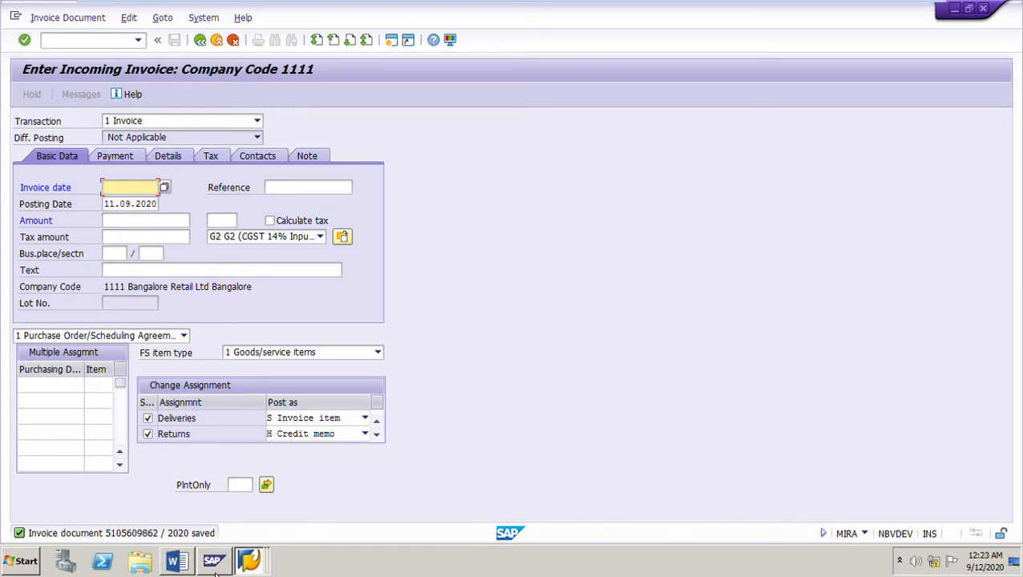
left_click(177, 561)
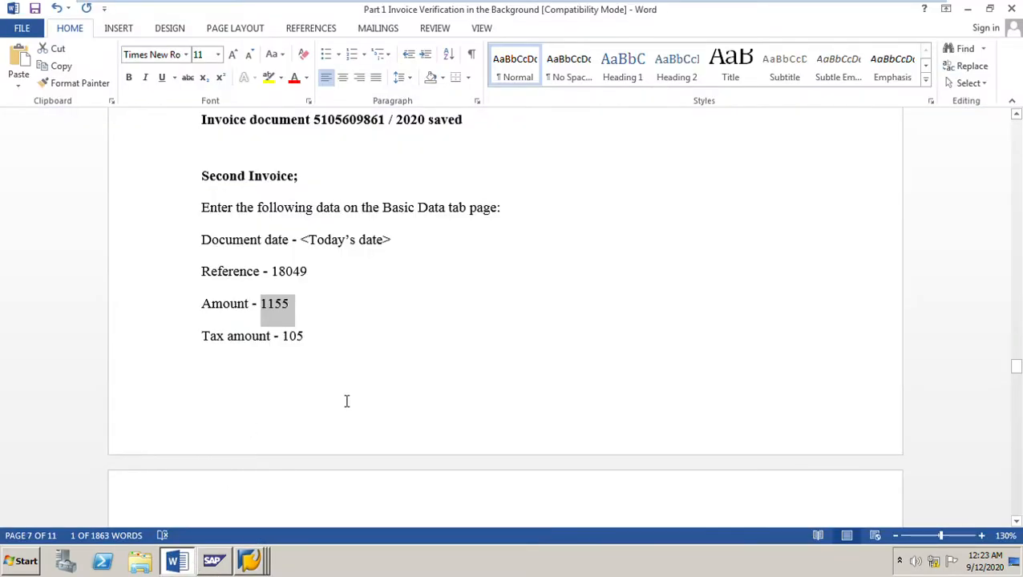
scroll(347, 401, "down", 10)
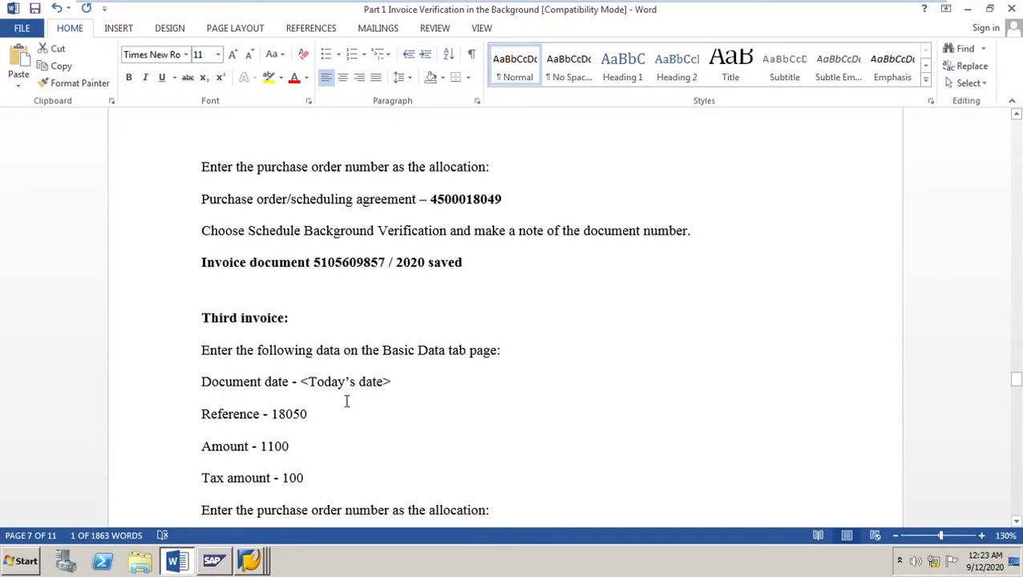
left_click(389, 267)
key("BackSpace")
key("BackSpace")
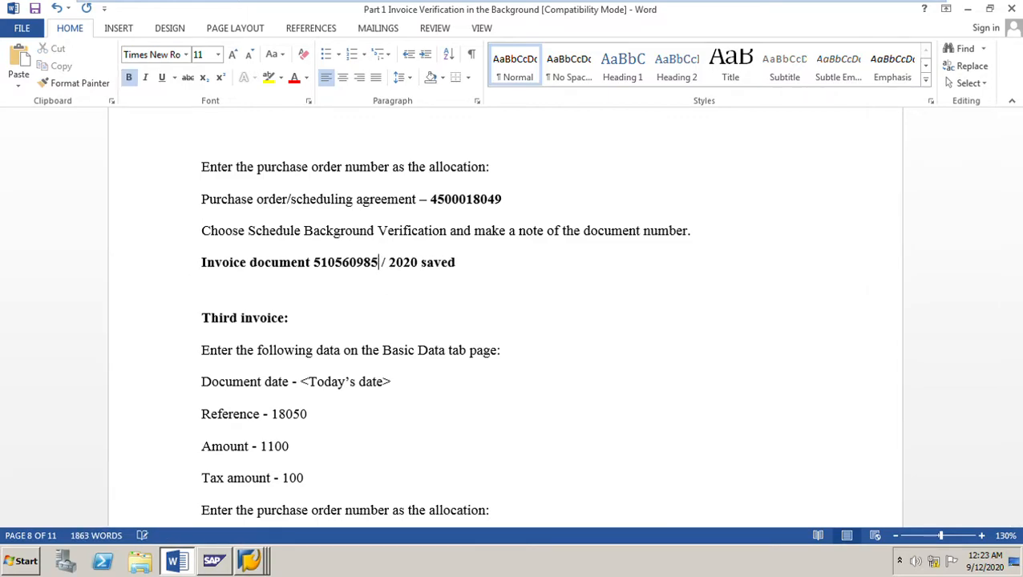
type("62")
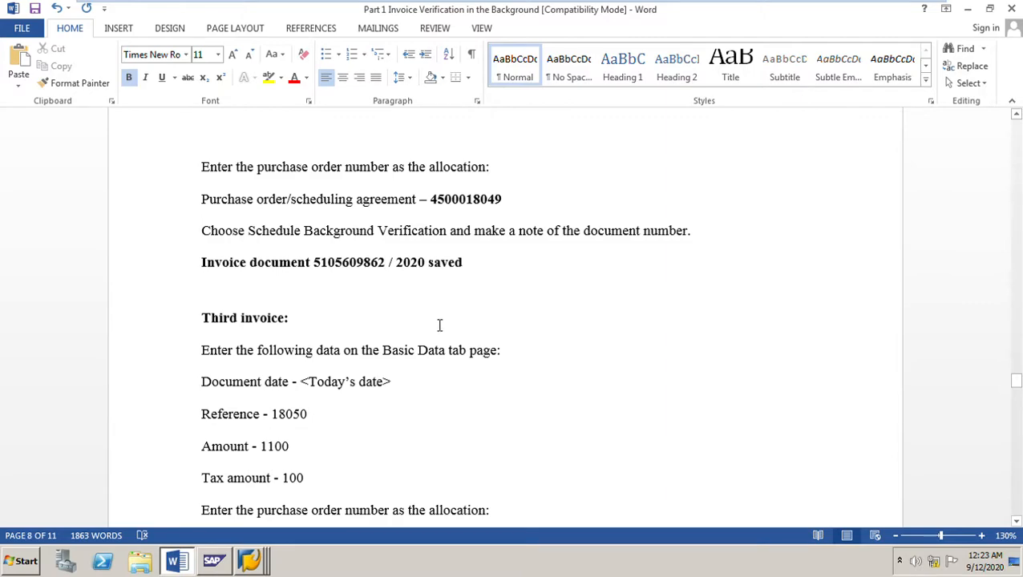
Review the third invoice's data in Word, and start it in SAP with invoice date 11.09.2020, reference 18050 and tax code S2 (Input Tax 10%)
scroll(440, 325, "down", 3)
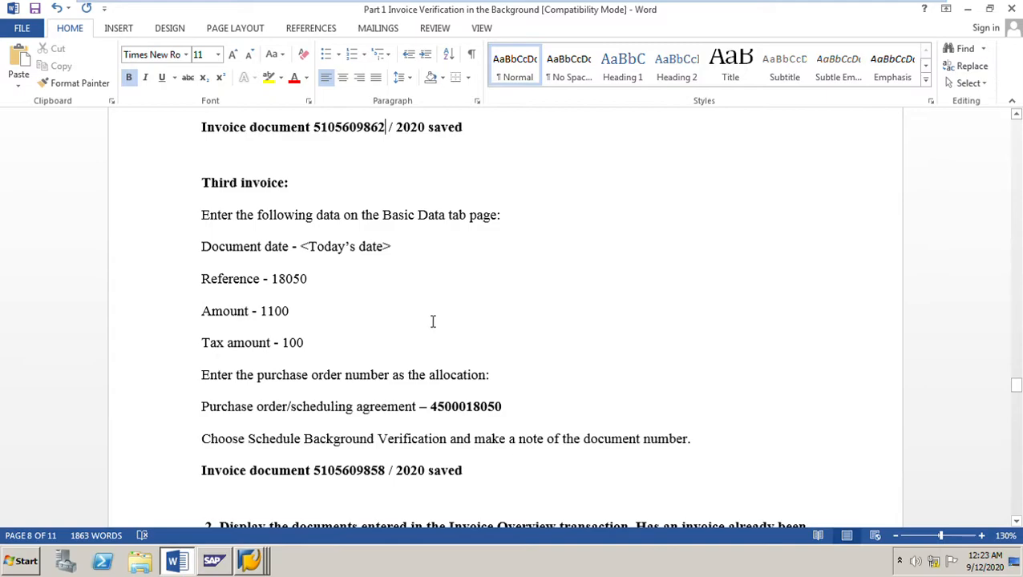
scroll(424, 323, "down", 2)
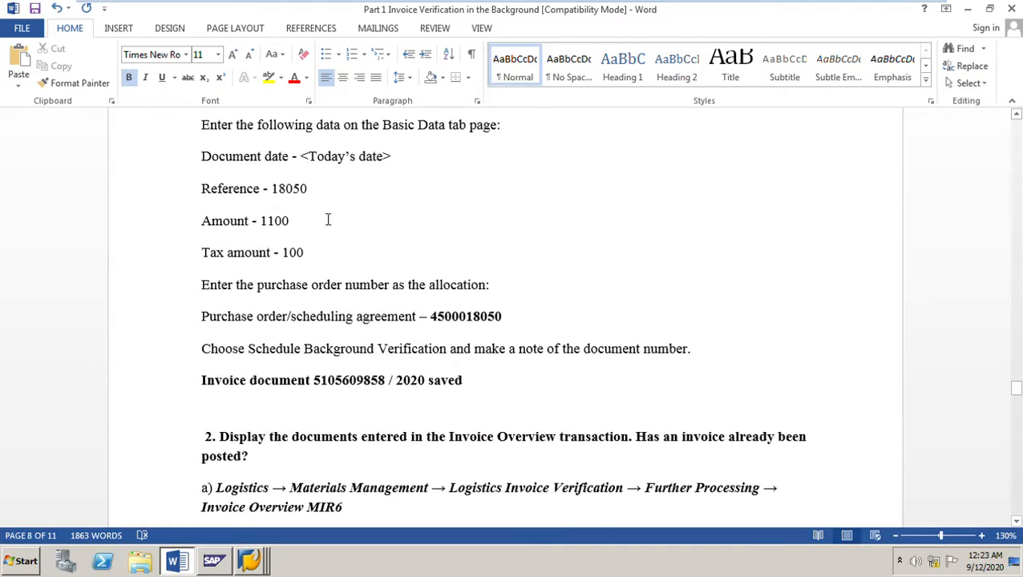
scroll(389, 256, "up", 2)
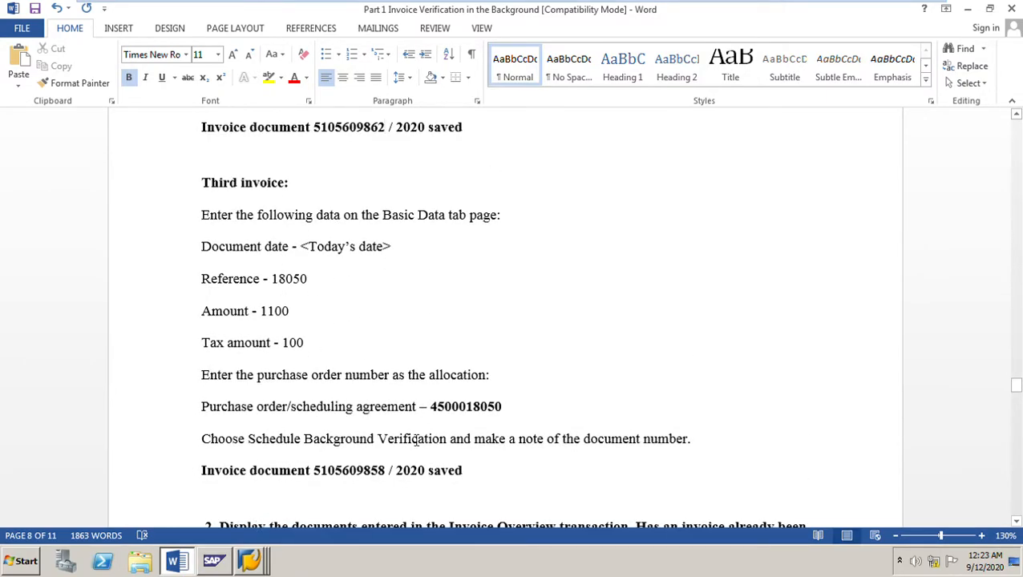
left_click_drag(434, 410, 529, 413)
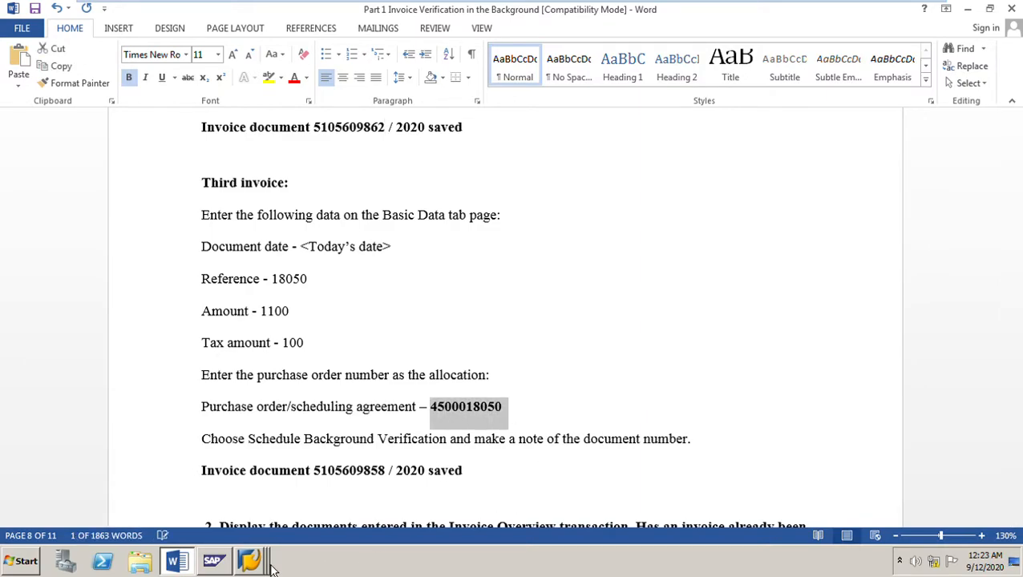
mouse_move(249, 561)
left_click(251, 527)
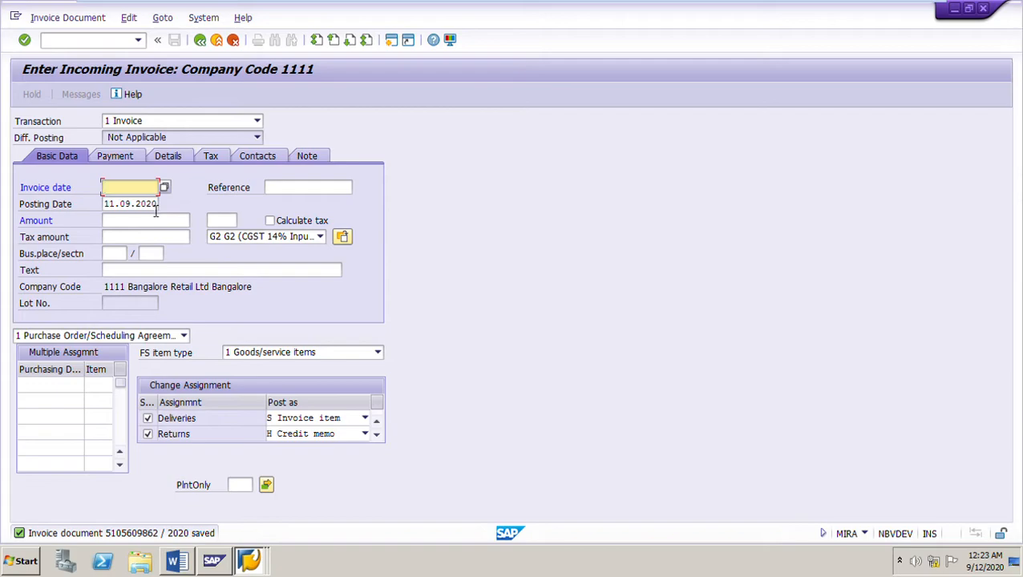
left_click(146, 190)
left_click(140, 204)
left_click(288, 191)
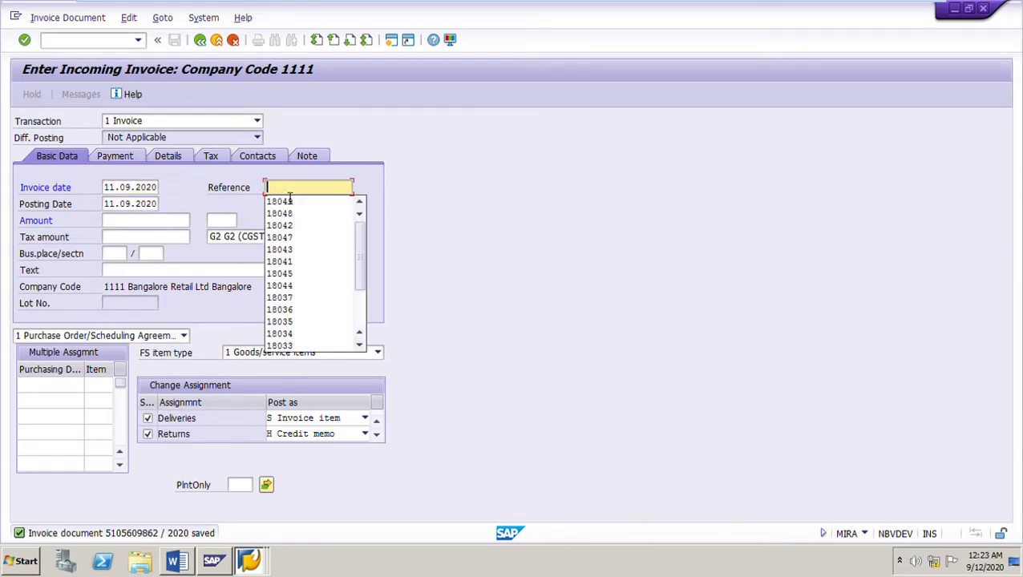
type("18050")
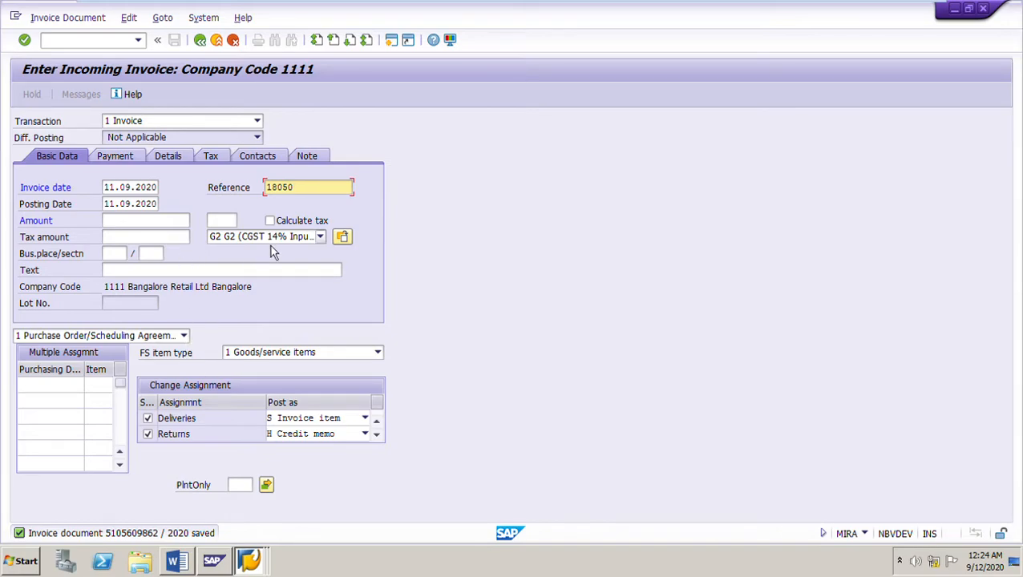
left_click(320, 237)
left_click(263, 325)
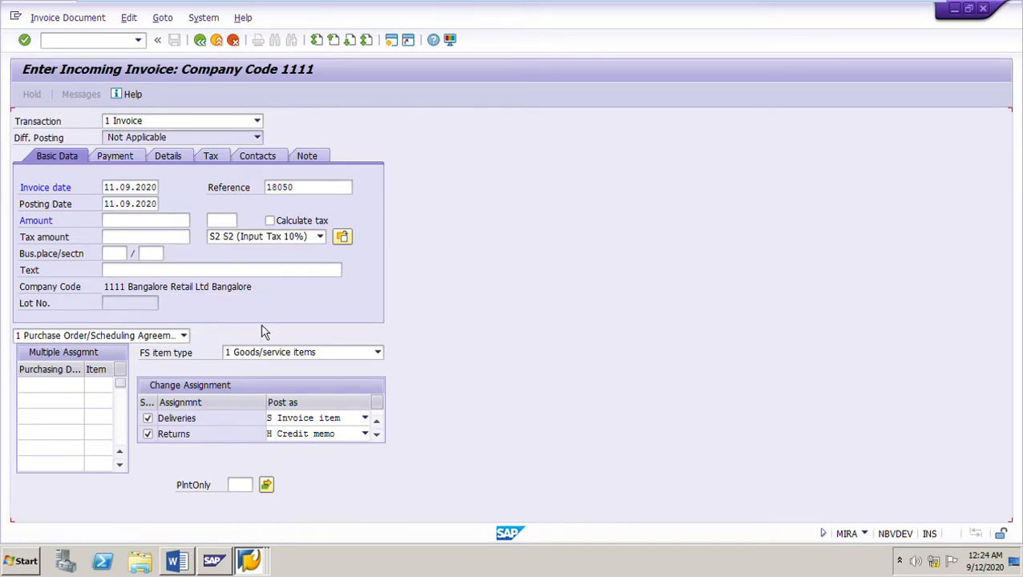
Enter an amount of 1100 and a tax amount of 100 for the third invoice
left_click(140, 224)
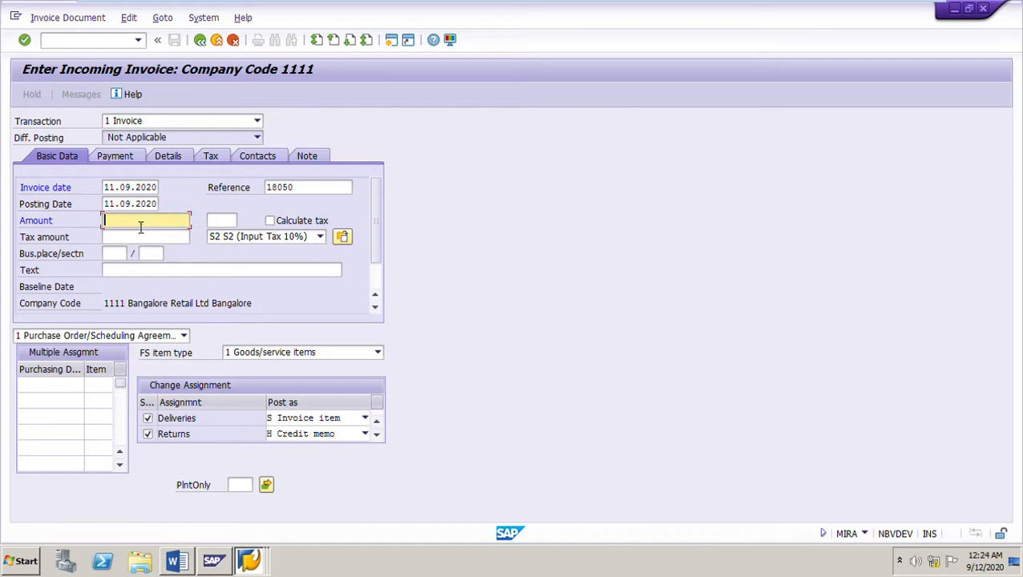
left_click(135, 247)
left_click(132, 239)
type("100")
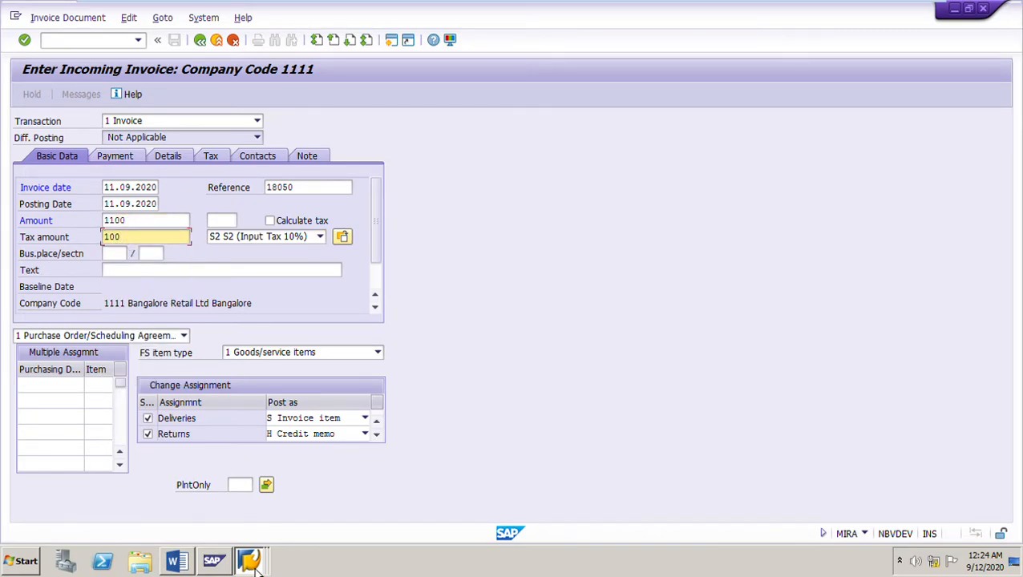
Check the third purchase order's goods receipt document, ordered quantity and net price, and return to the incoming invoice
left_click(250, 561)
left_click(249, 507)
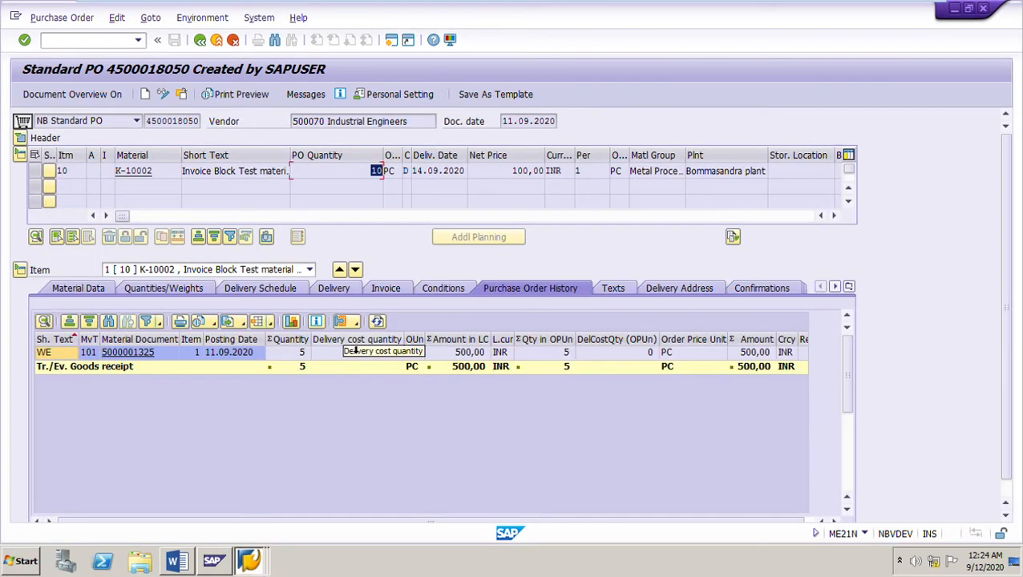
left_click(206, 369)
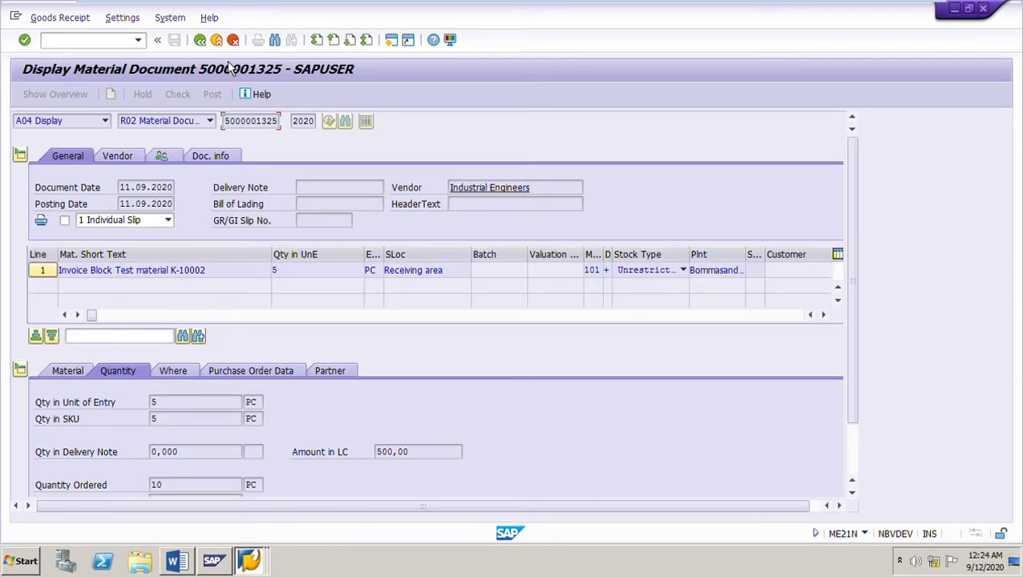
left_click(201, 40)
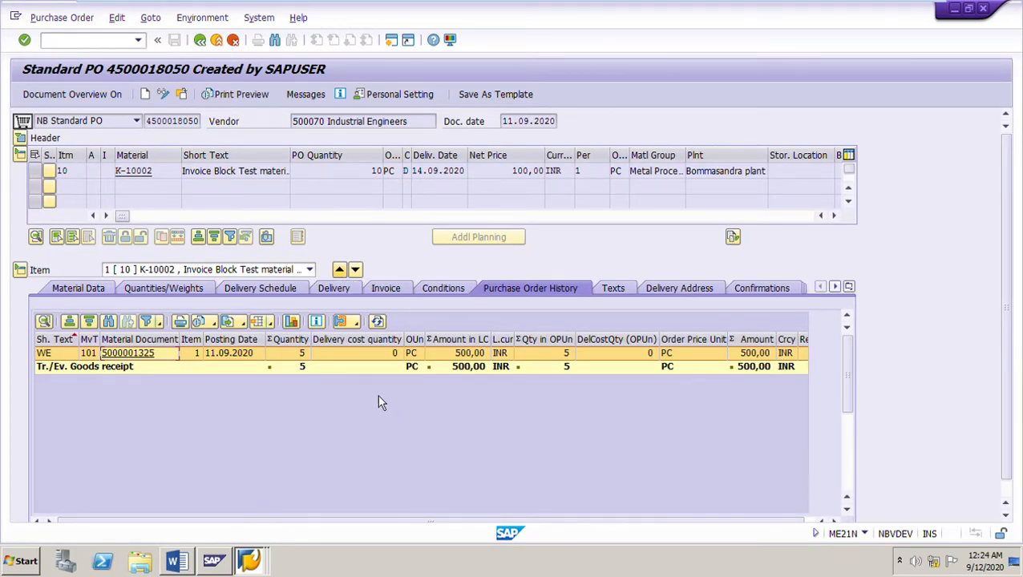
double_click(368, 172)
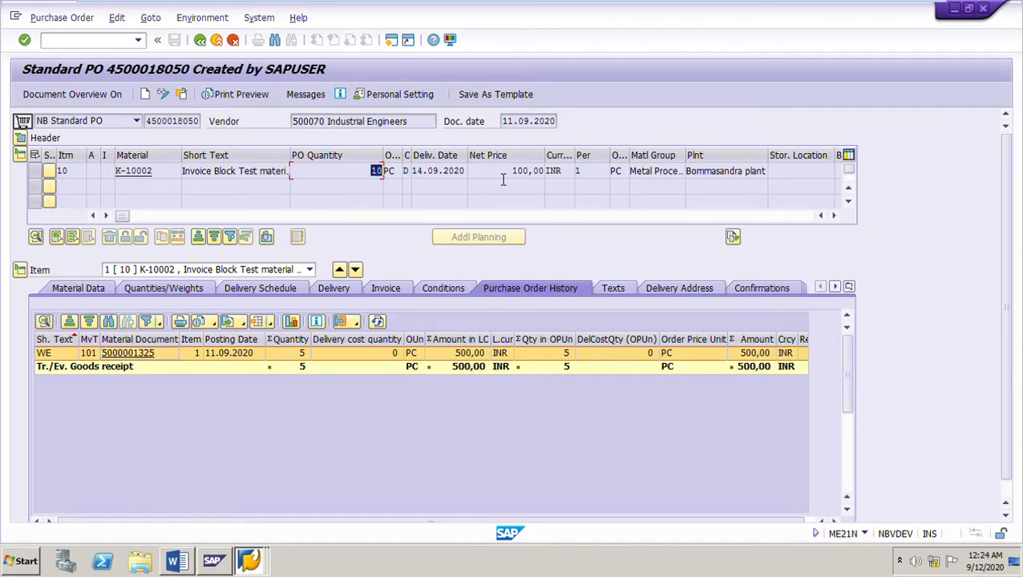
double_click(520, 173)
left_click(249, 561)
left_click(241, 530)
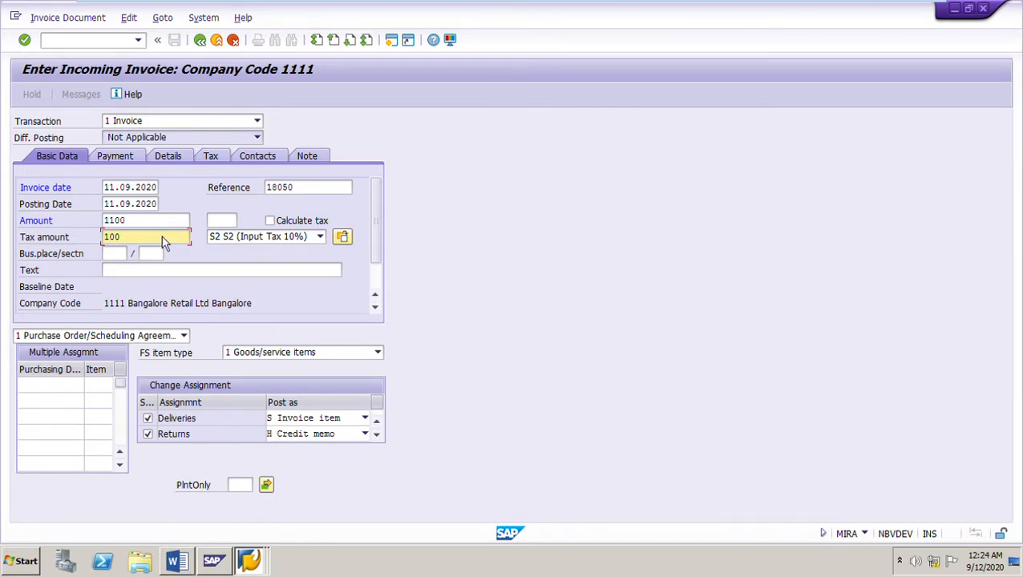
Allocate the third invoice to the third purchase order by entering its number with item 10, and load the vendor data
left_click_drag(160, 225, 86, 263)
left_click(135, 238)
left_click(66, 393)
key("space")
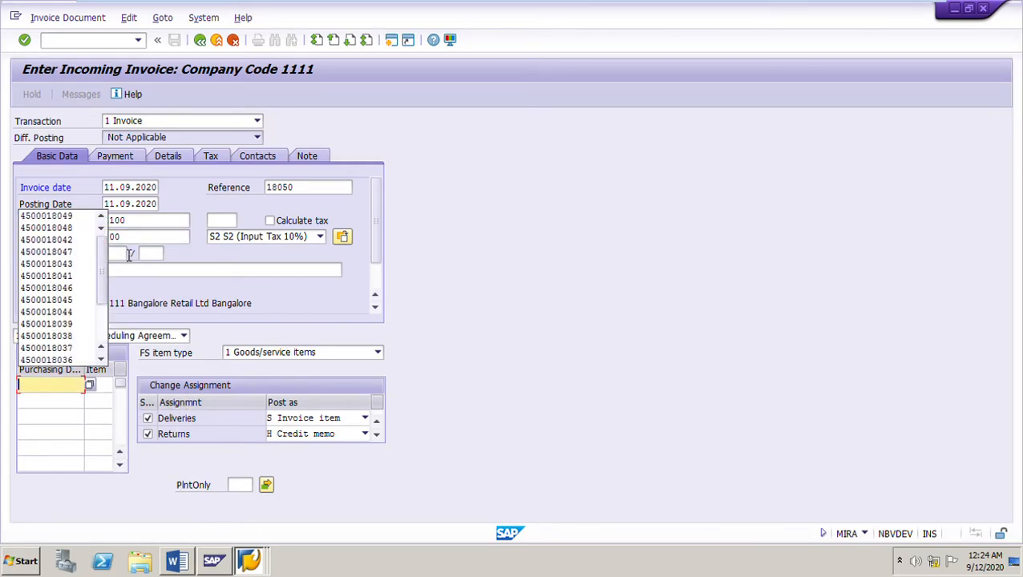
left_click(57, 216)
key("BackSpace")
key("BackSpace")
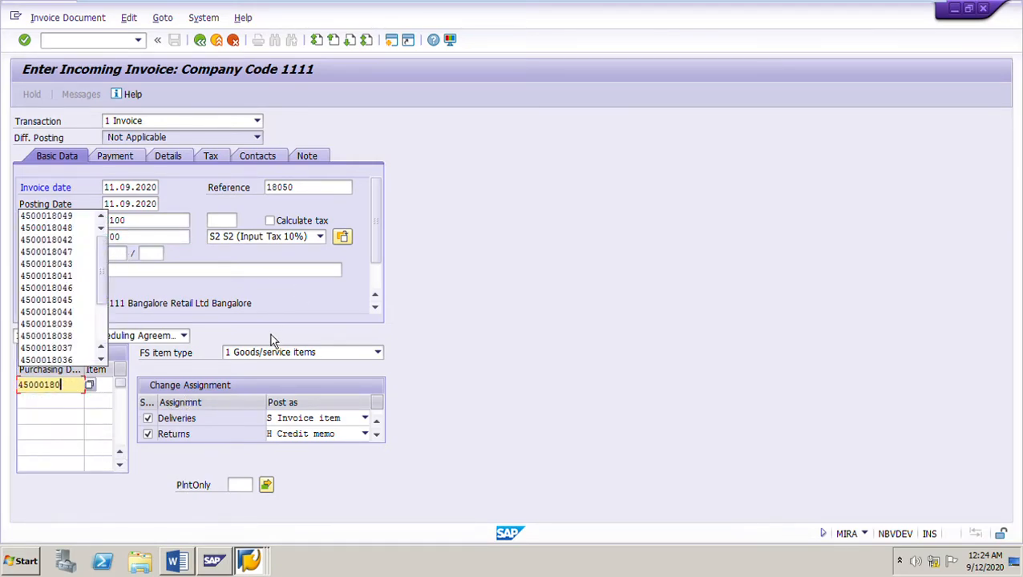
type("50")
key("Tab")
type("10")
key("Return")
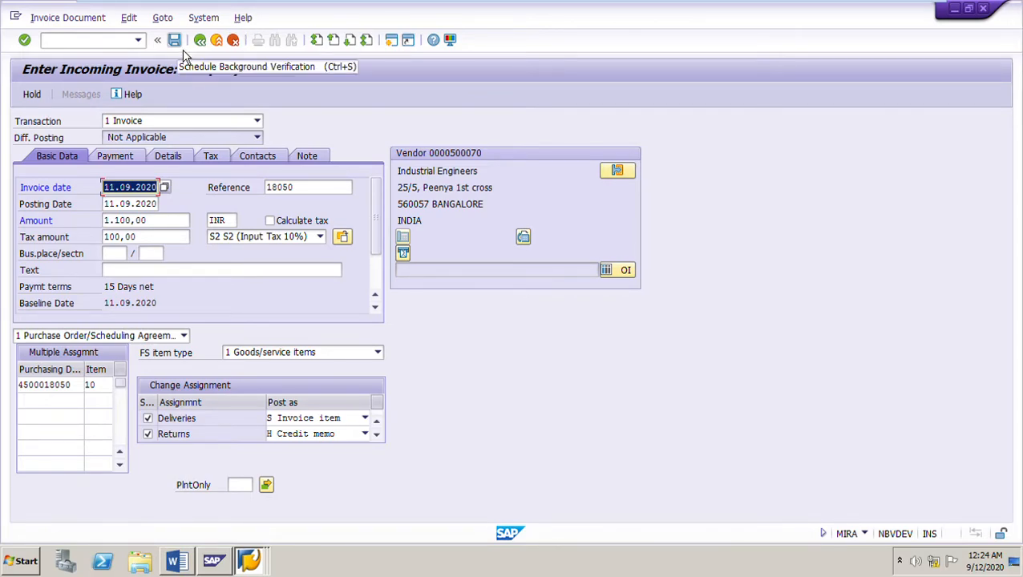
Schedule the third invoice for background verification and update its noted document number in the Word exercise so it ends in 63
left_click(175, 41)
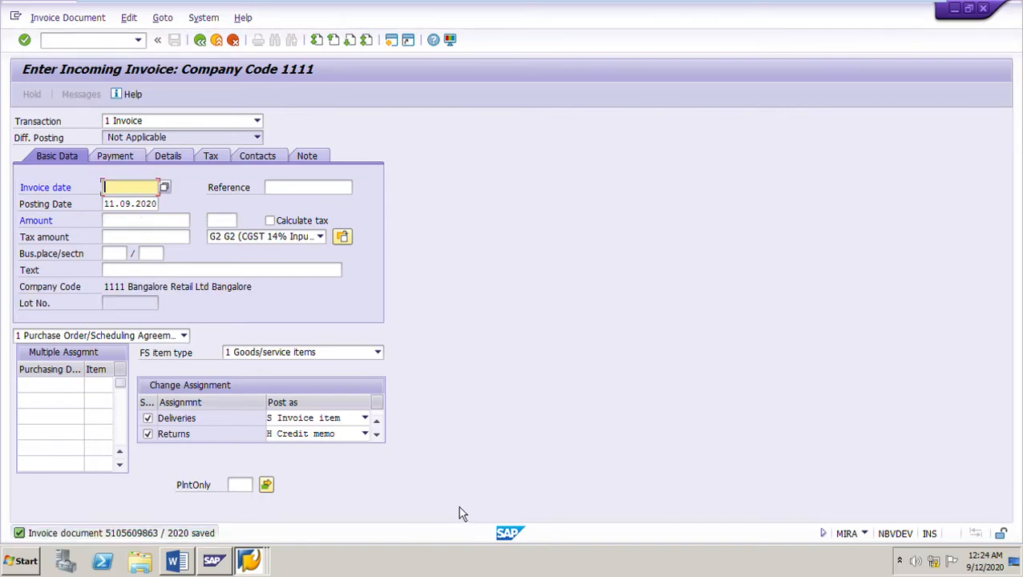
left_click(178, 562)
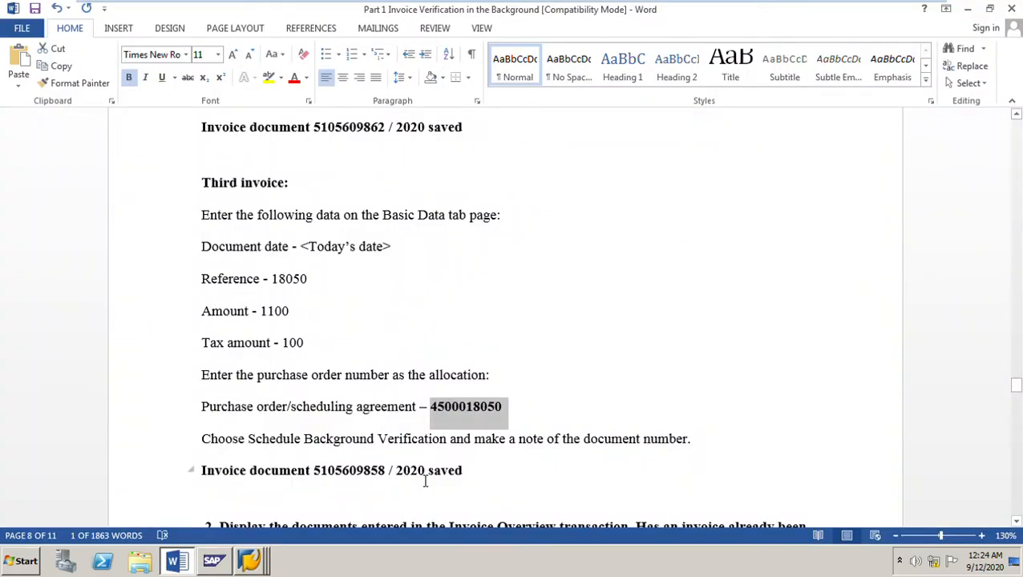
left_click(389, 473)
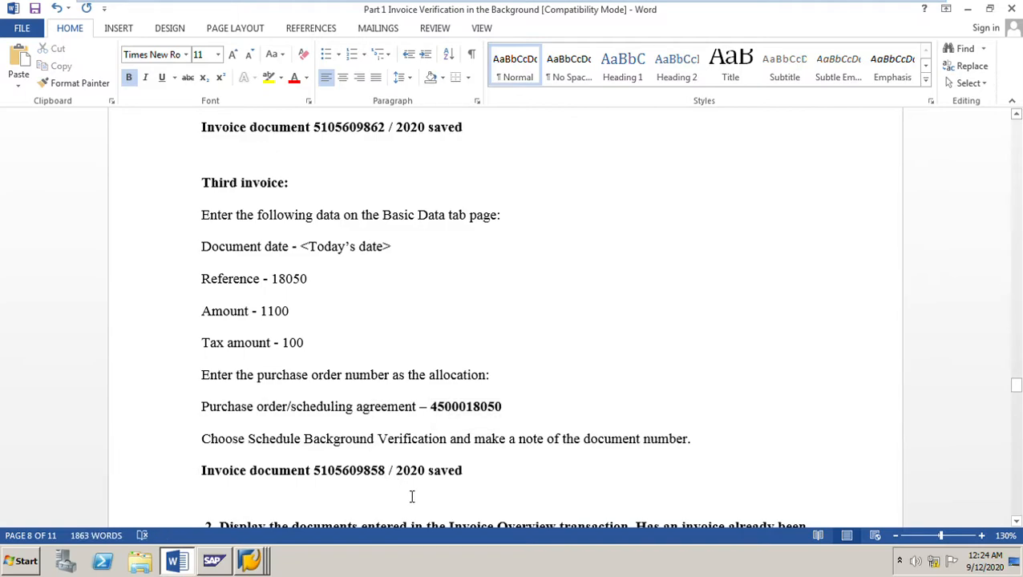
key("BackSpace")
key("BackSpace")
type("63")
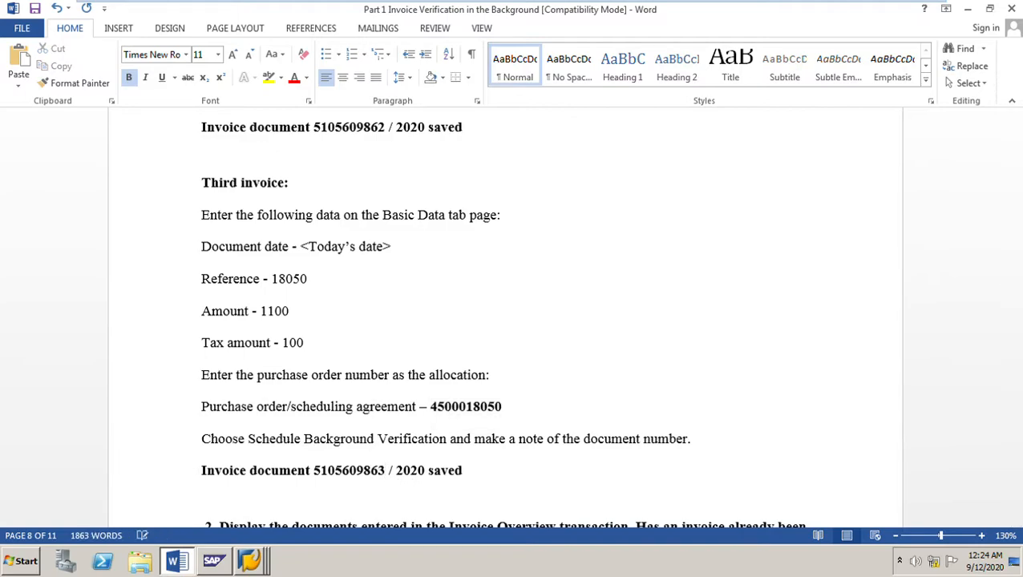
Read task 2 in the Word exercise for the Invoice Overview transaction and its selection criteria
scroll(531, 475, "down", 3)
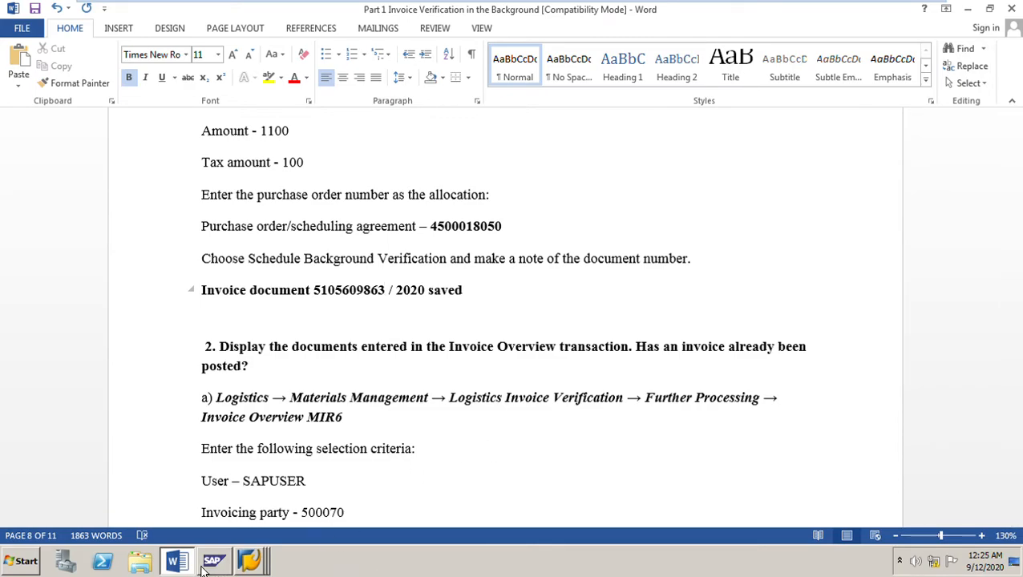
left_click(577, 458)
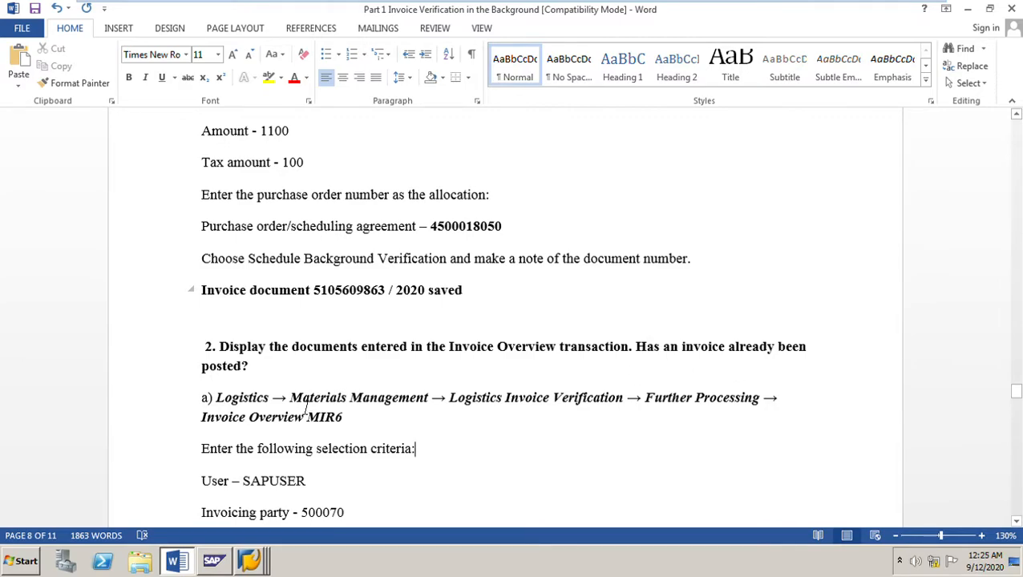
scroll(378, 433, "down", 3)
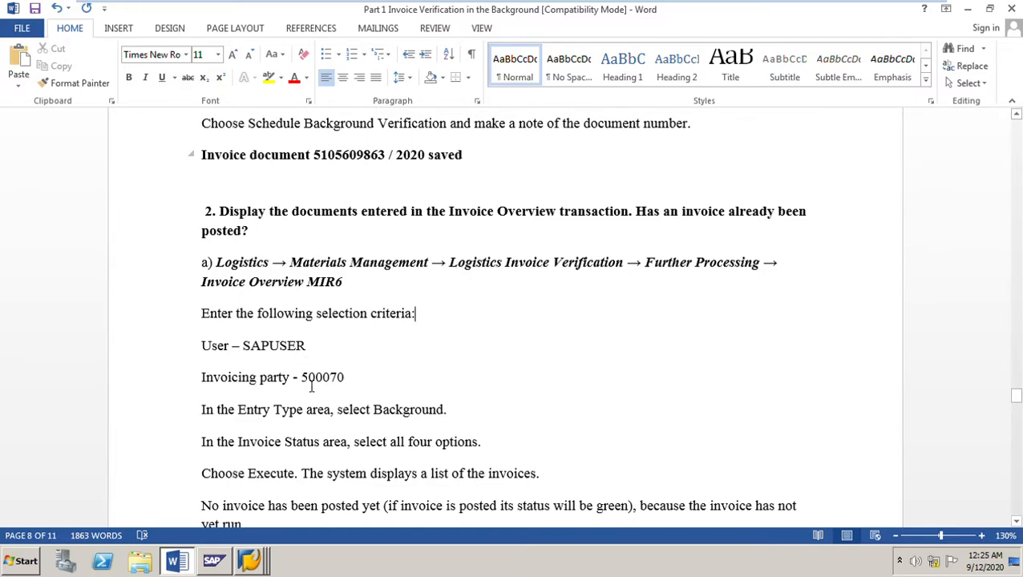
left_click_drag(309, 383, 381, 382)
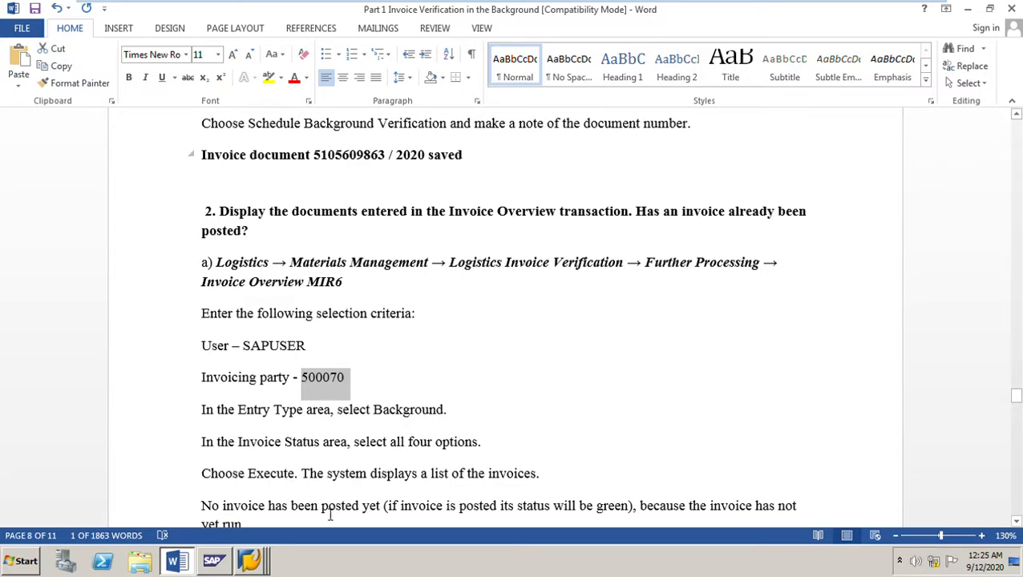
Leave the incoming invoice entry in SAP without parking a document, and open MIR6 - Invoice Overview under Further Processing
right_click(254, 566)
left_click(326, 290)
right_click(249, 561)
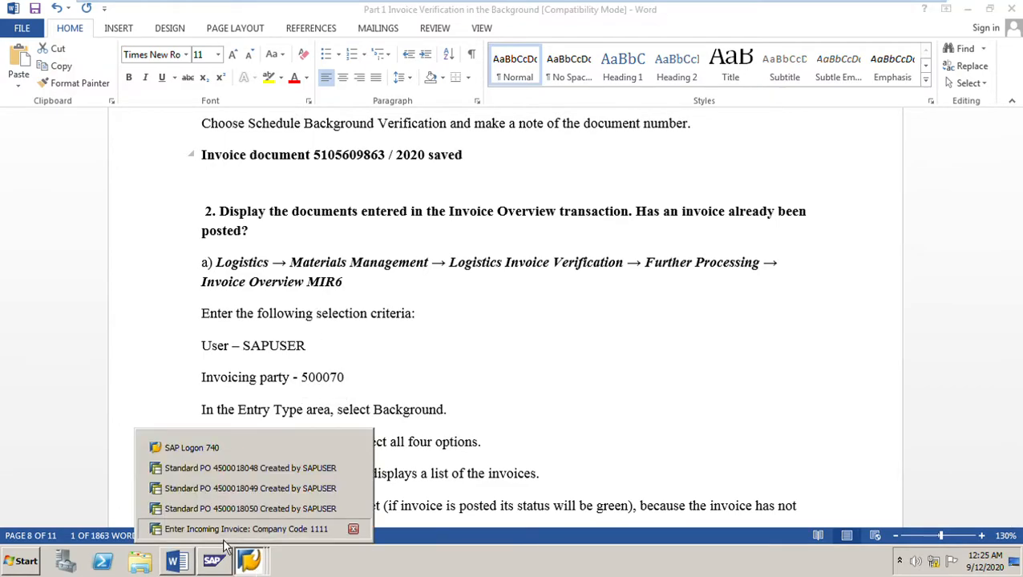
left_click(229, 527)
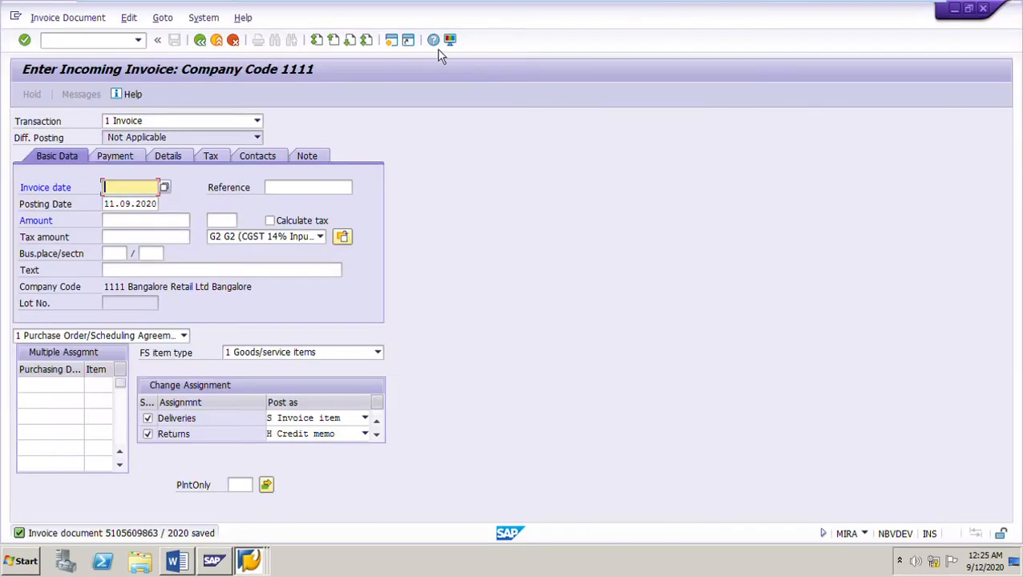
left_click(216, 40)
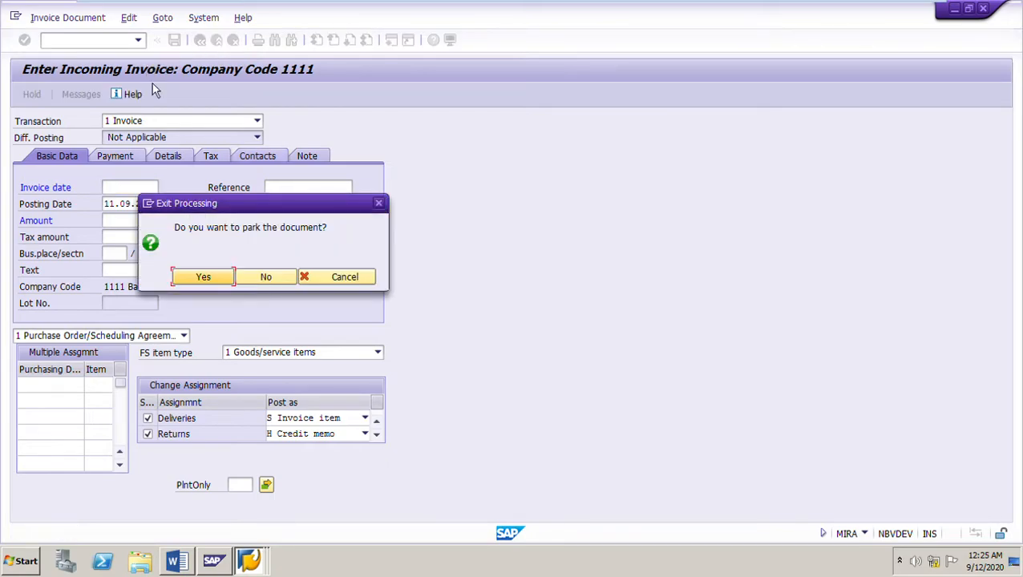
left_click(270, 280)
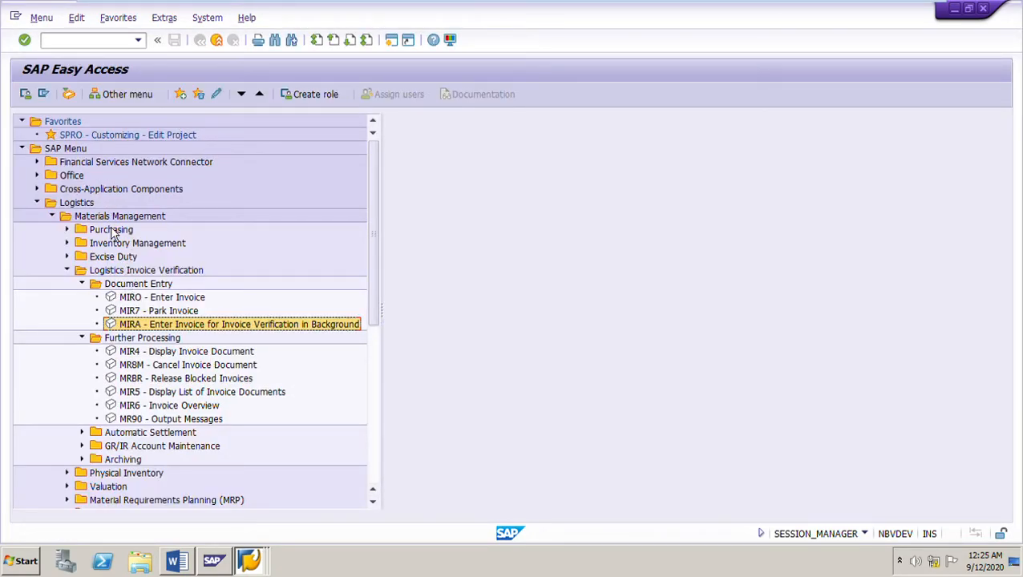
left_click(154, 287)
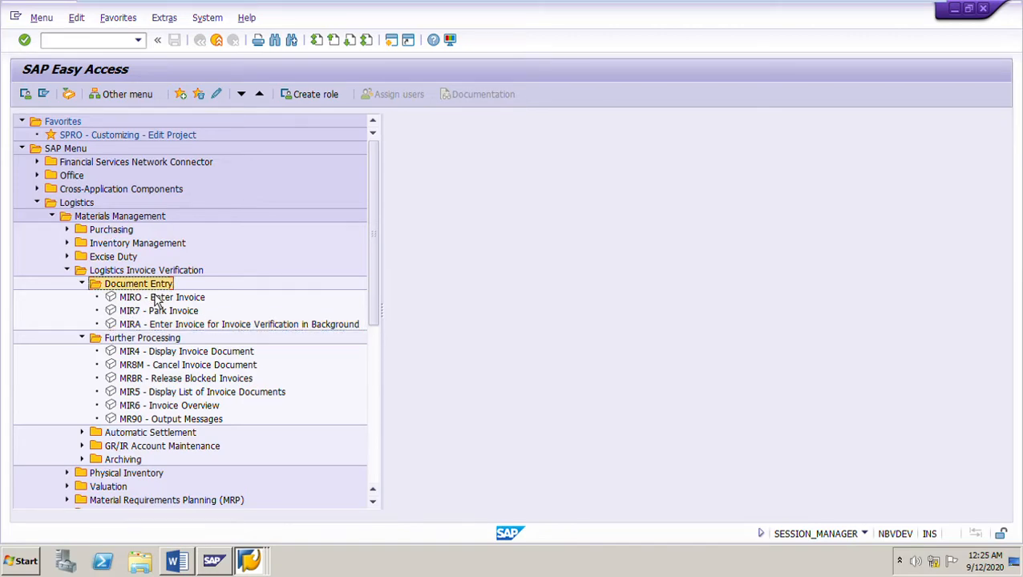
left_click(171, 343)
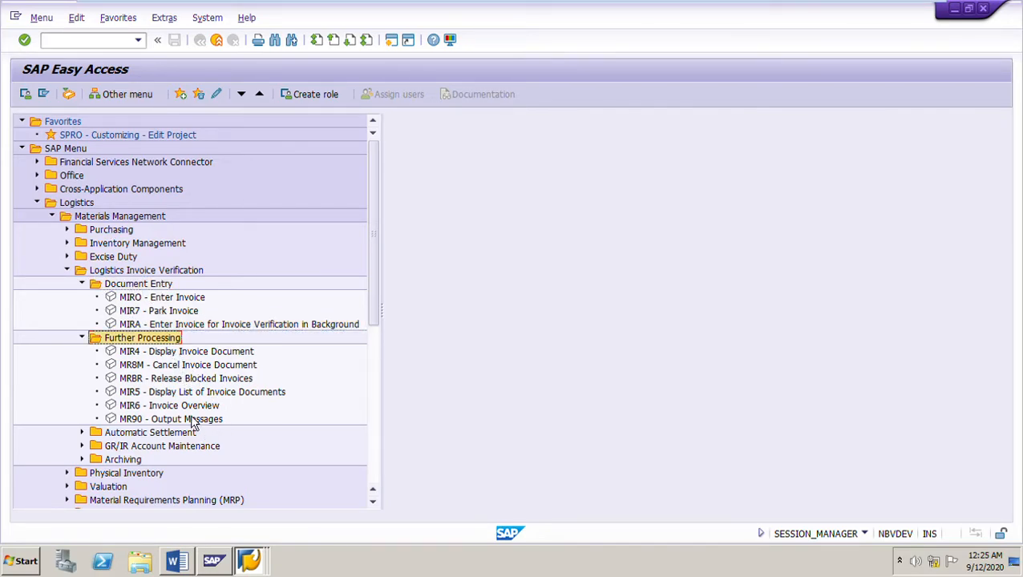
left_click(191, 410)
double_click(192, 413)
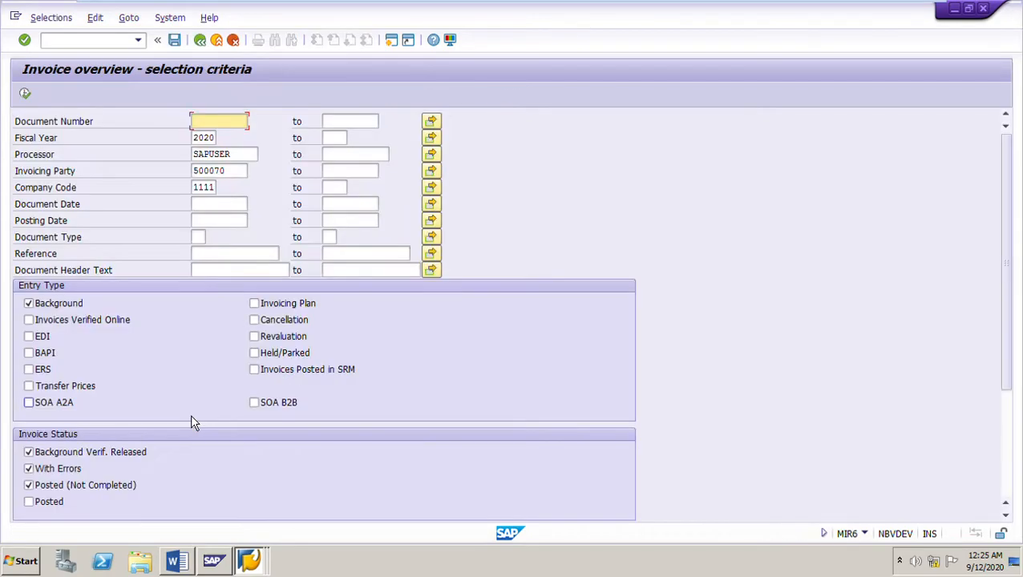
Review the prefilled invoice overview criteria, add Posted to the invoice statuses, and execute the selection
double_click(204, 141)
left_click_drag(245, 156, 136, 158)
left_click_drag(247, 170, 131, 177)
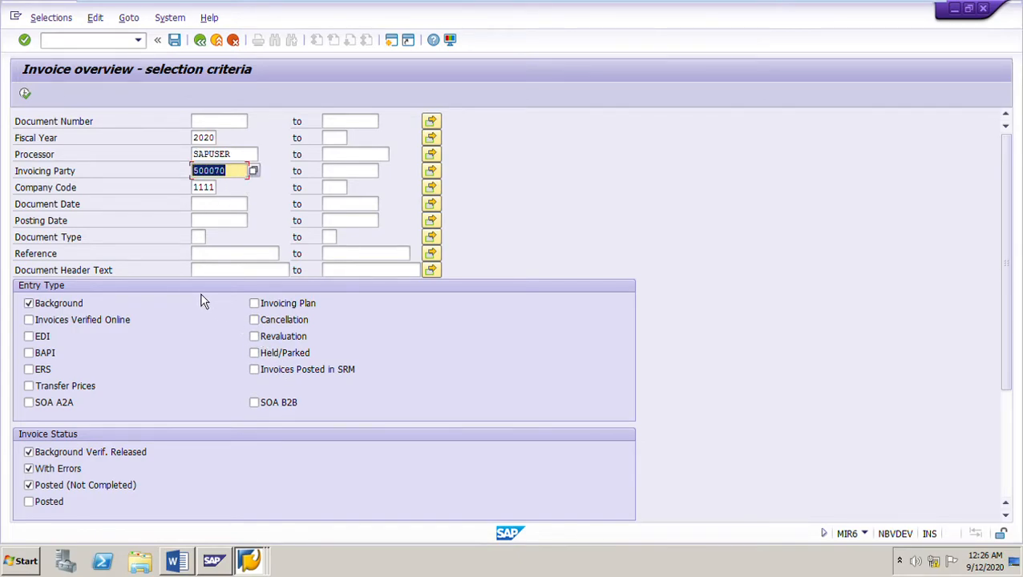
left_click(211, 190)
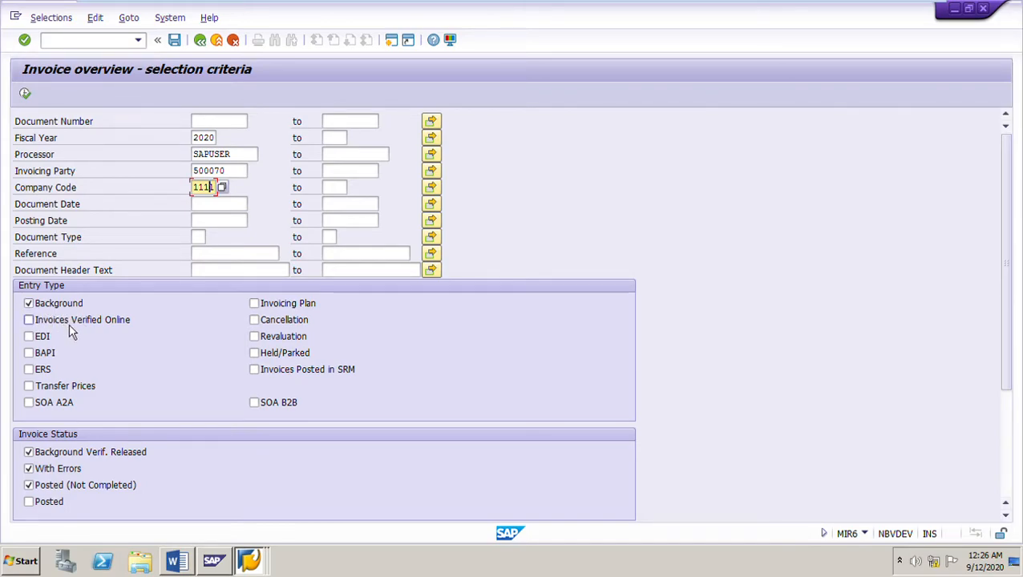
left_click(40, 513)
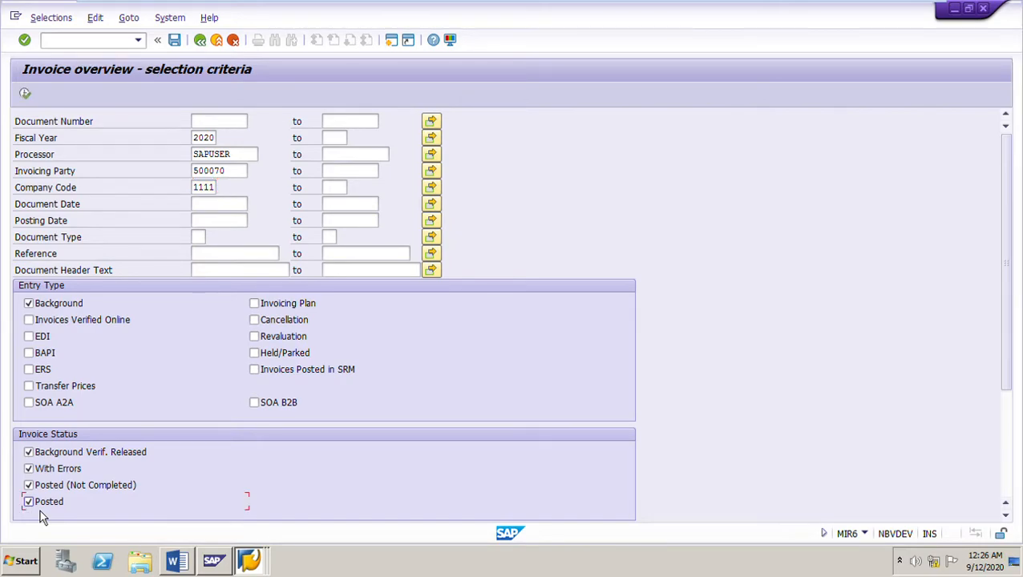
left_click(32, 98)
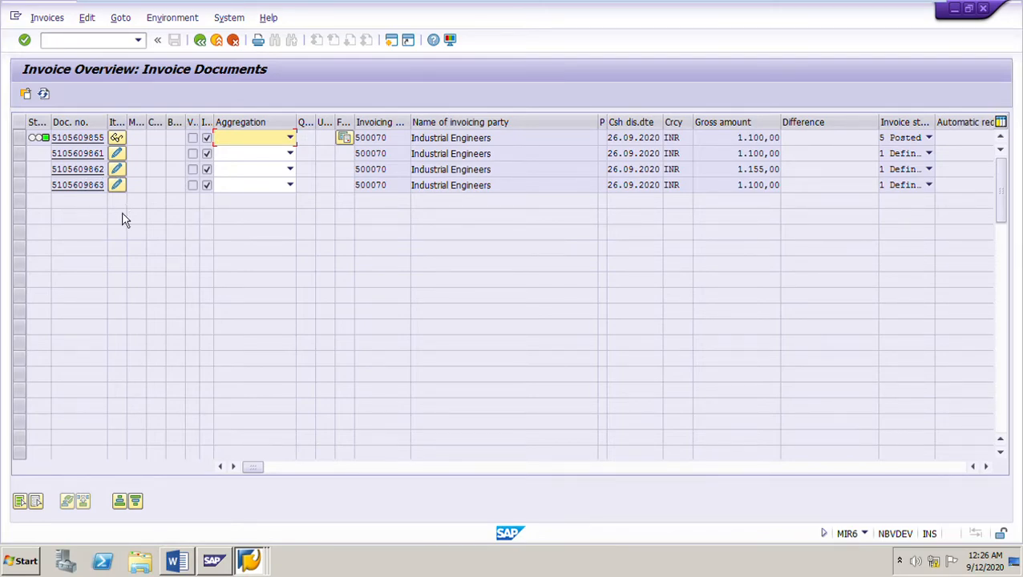
Compare the three invoice document numbers noted in the Word exercise with the documents listed in the SAP invoice overview
left_click(189, 567)
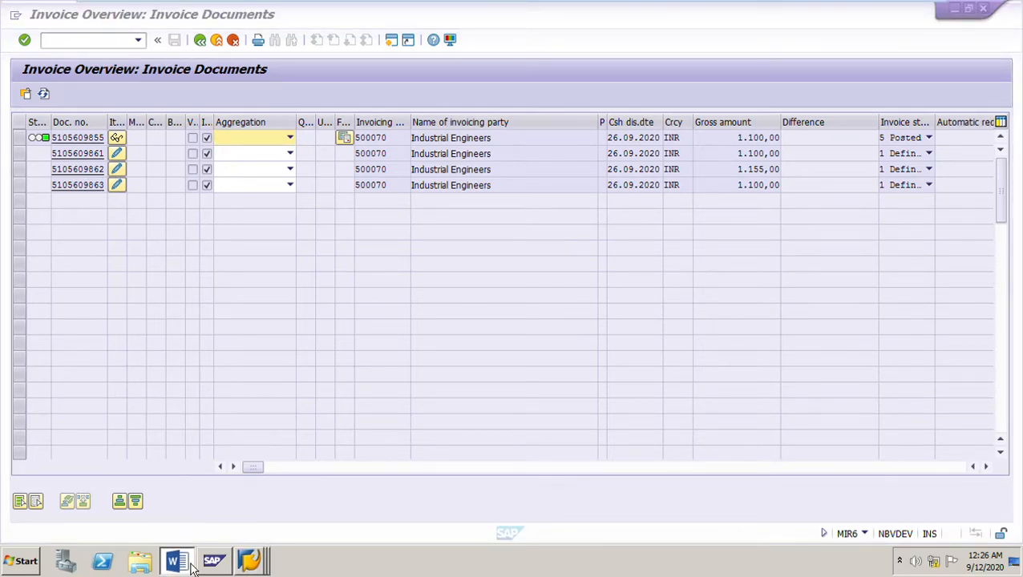
scroll(426, 320, "up", 3)
scroll(426, 320, "up", 15)
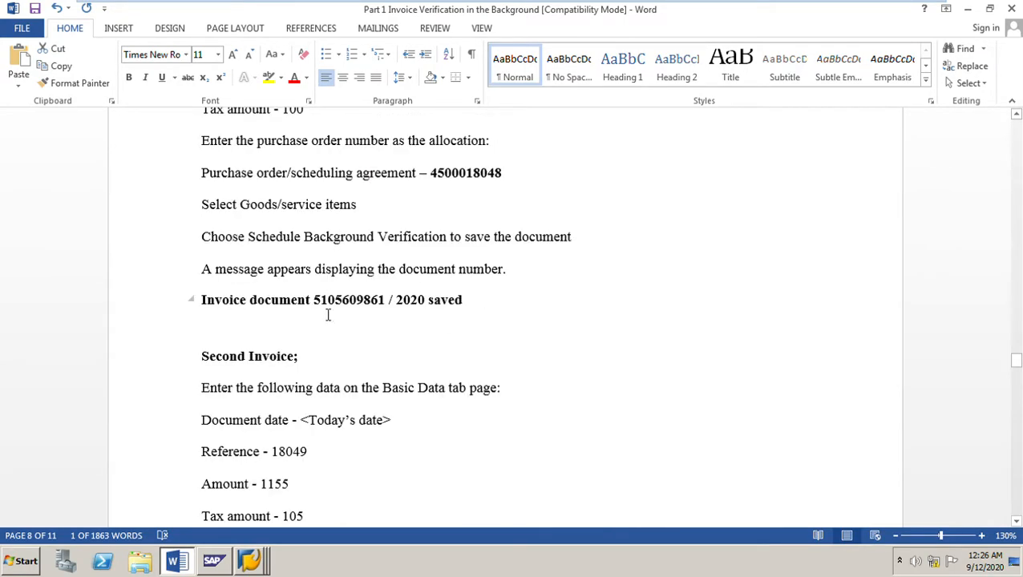
left_click_drag(323, 303, 392, 303)
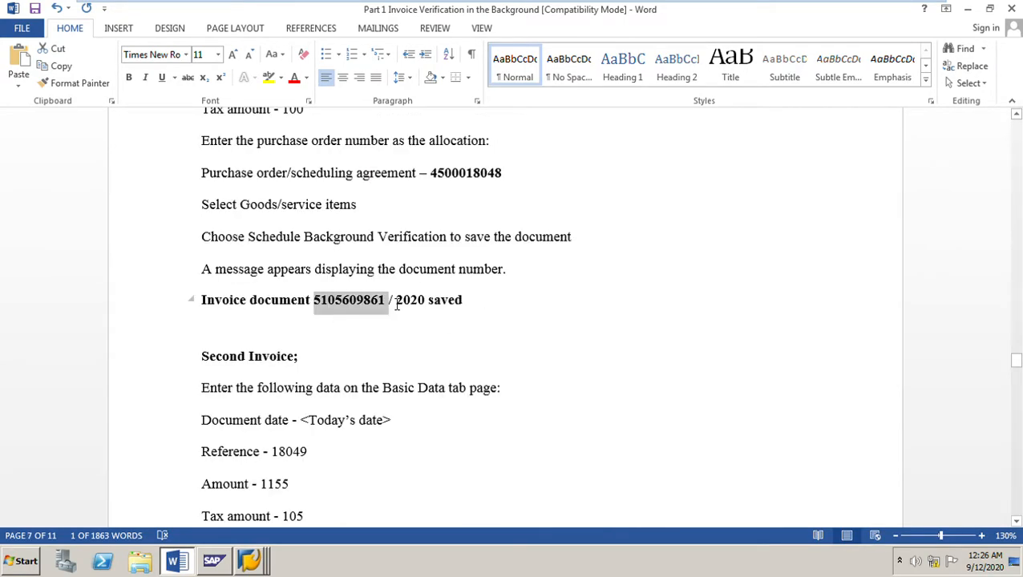
left_click(438, 175)
double_click(449, 173)
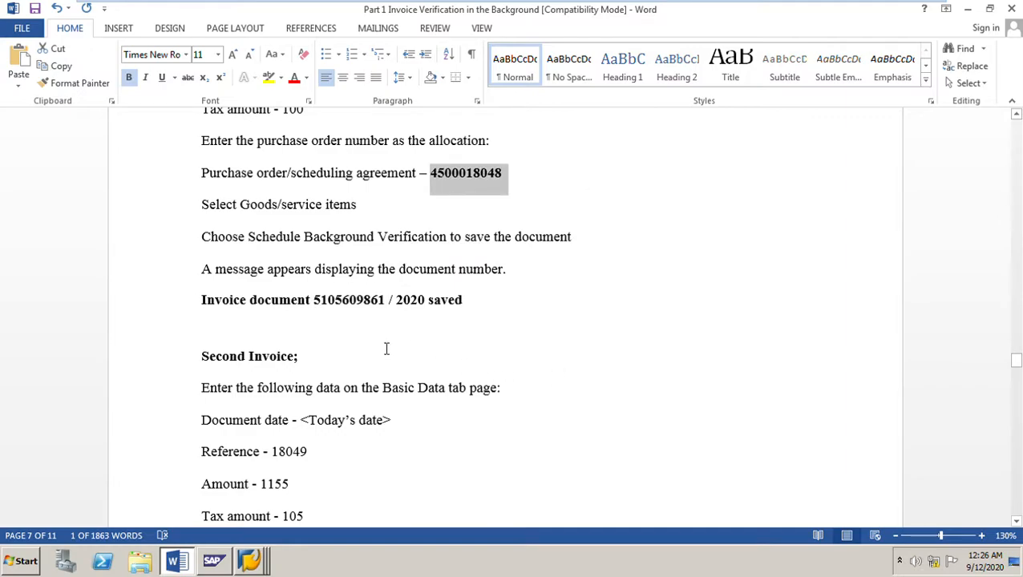
scroll(388, 351, "down", 4)
scroll(392, 353, "down", 4)
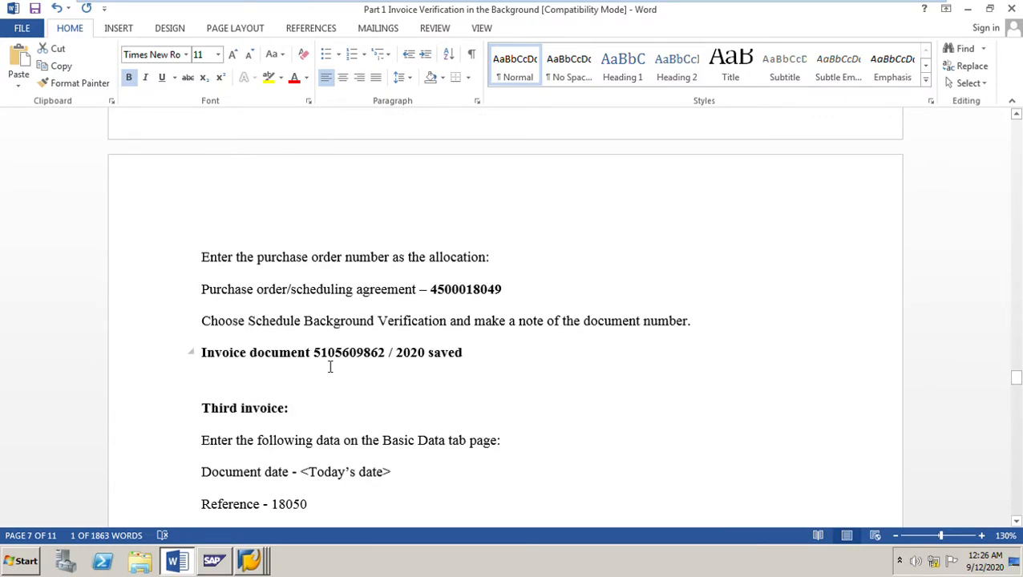
left_click_drag(323, 360, 401, 361)
scroll(413, 391, "down", 3)
left_click_drag(319, 471, 393, 474)
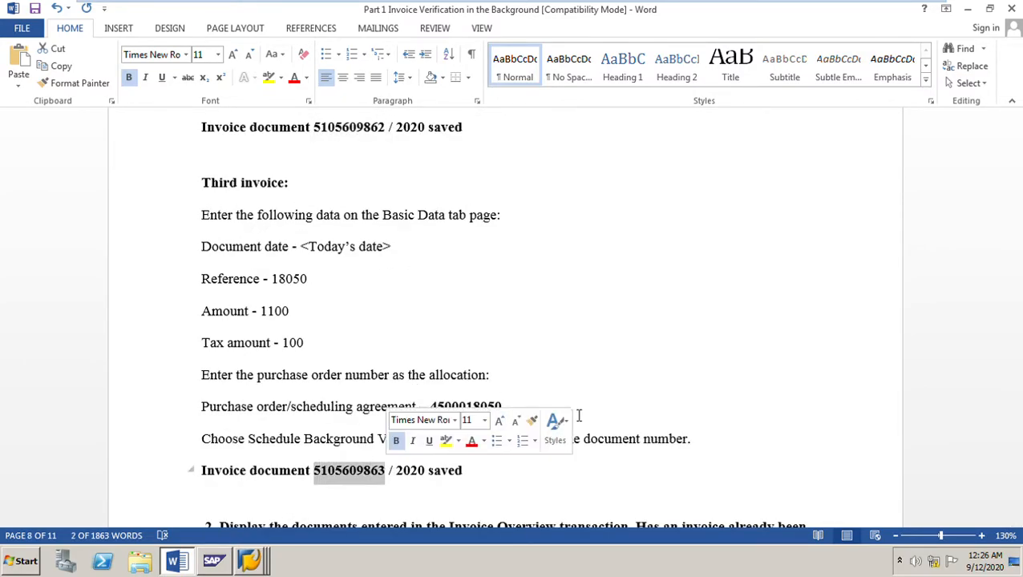
scroll(468, 463, "down", 1)
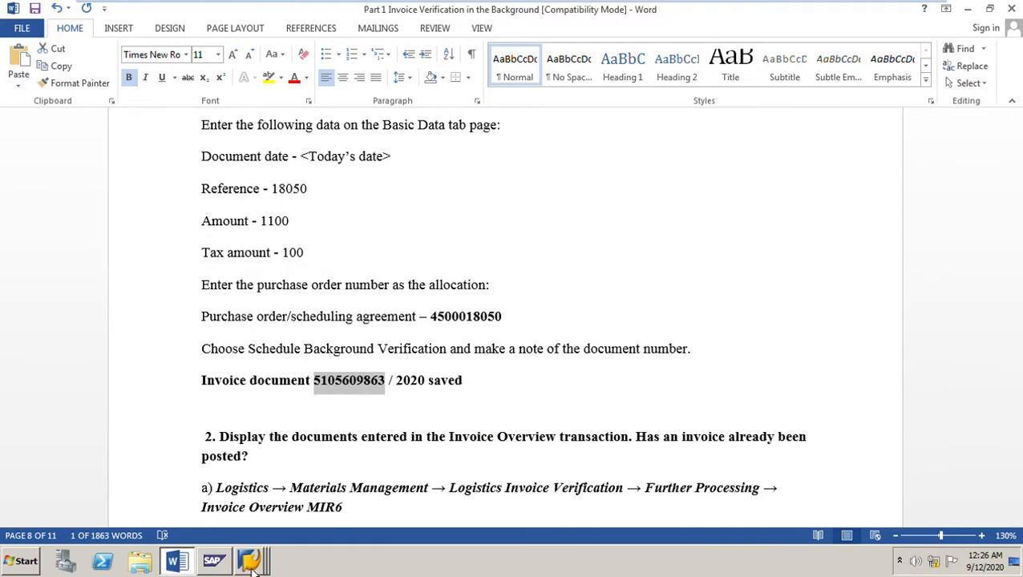
left_click(214, 561)
left_click(218, 531)
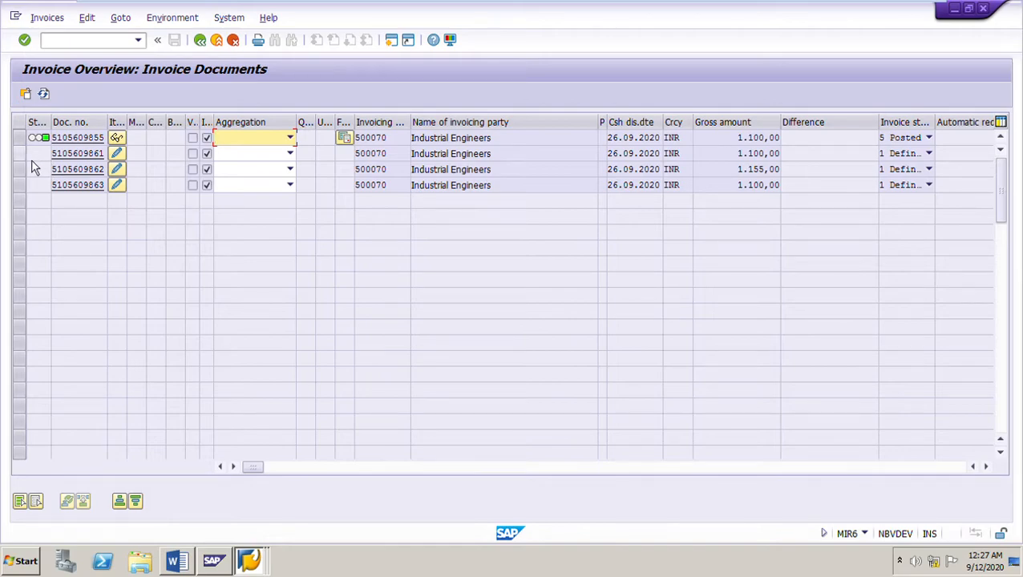
Mark the three scheduled invoice documents in the invoice overview to examine their status against the posted document
left_click(37, 153)
left_click(37, 169)
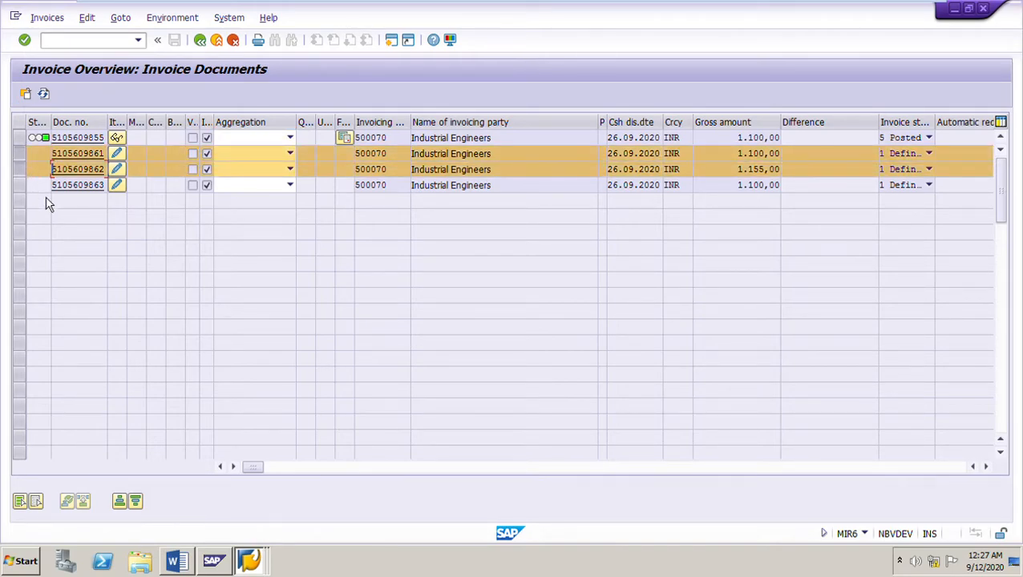
left_click(27, 186)
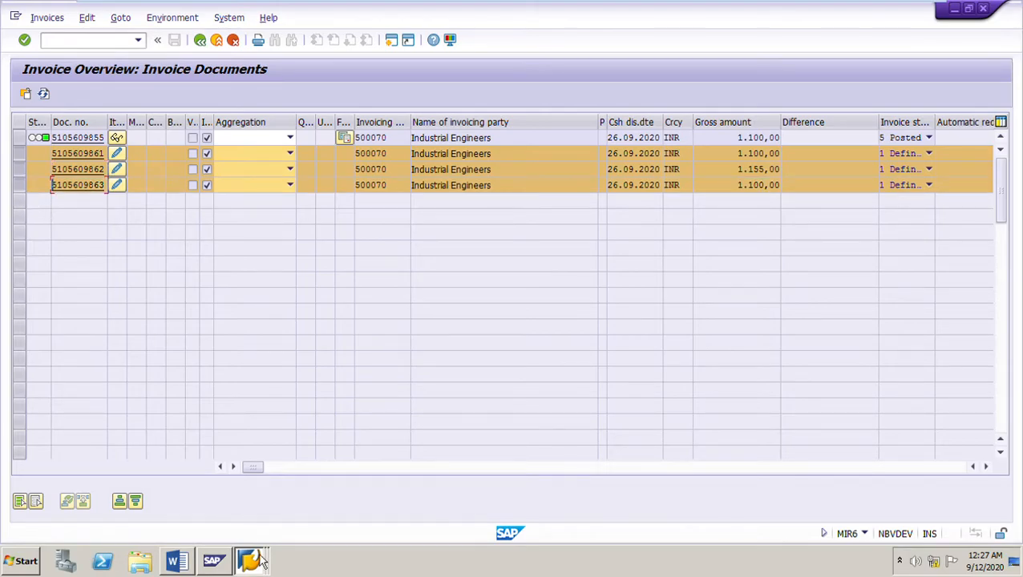
Read the rest of task 2 in the Word exercise about the invoices' posting status and the PO history check
left_click(176, 561)
scroll(525, 425, "down", 7)
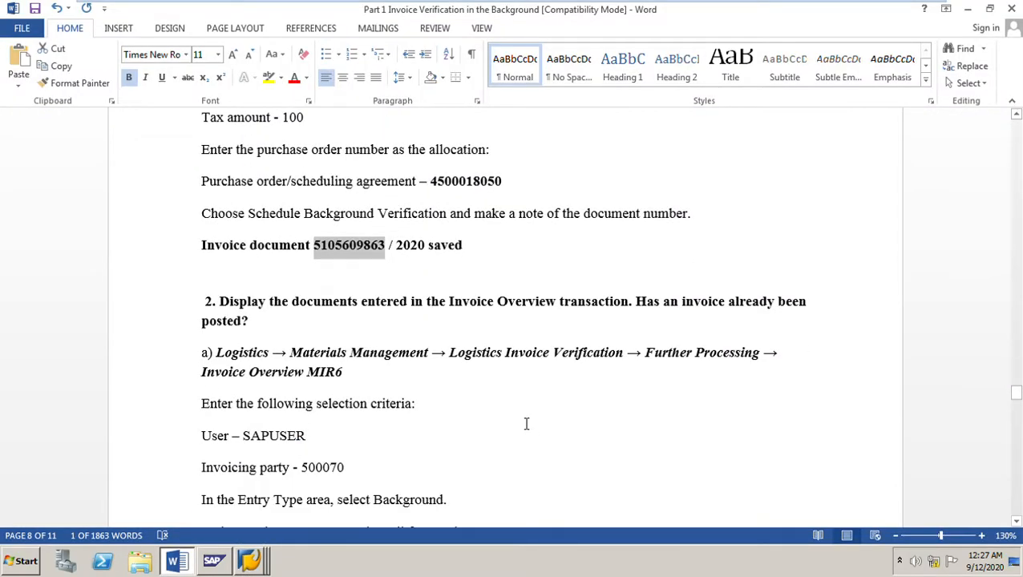
scroll(375, 395, "down", 2)
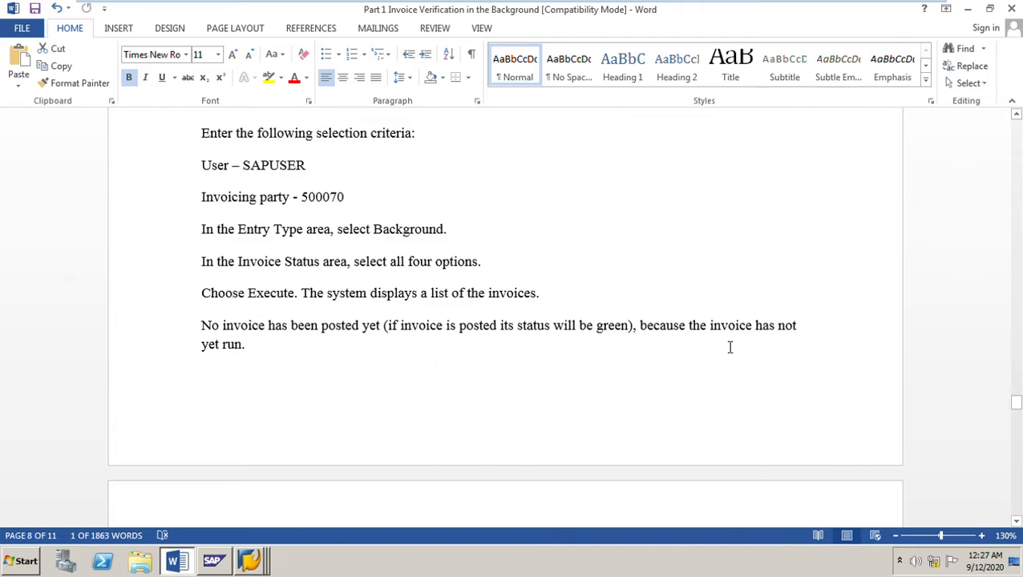
scroll(706, 390, "down", 5)
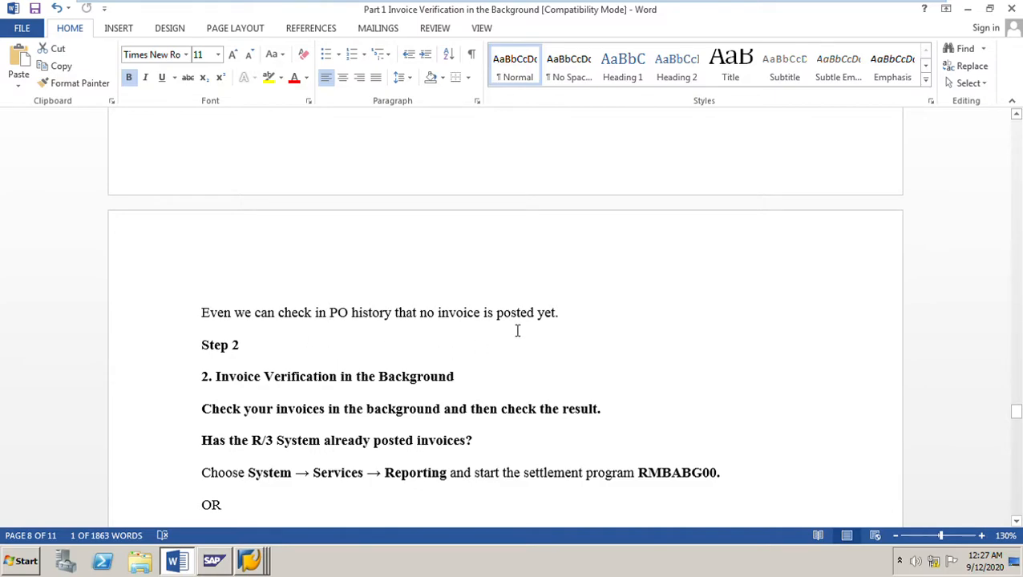
Switch to the third invoice's purchase order in SAP, refresh its display, and check the purchase order history for posted invoices
left_click(250, 561)
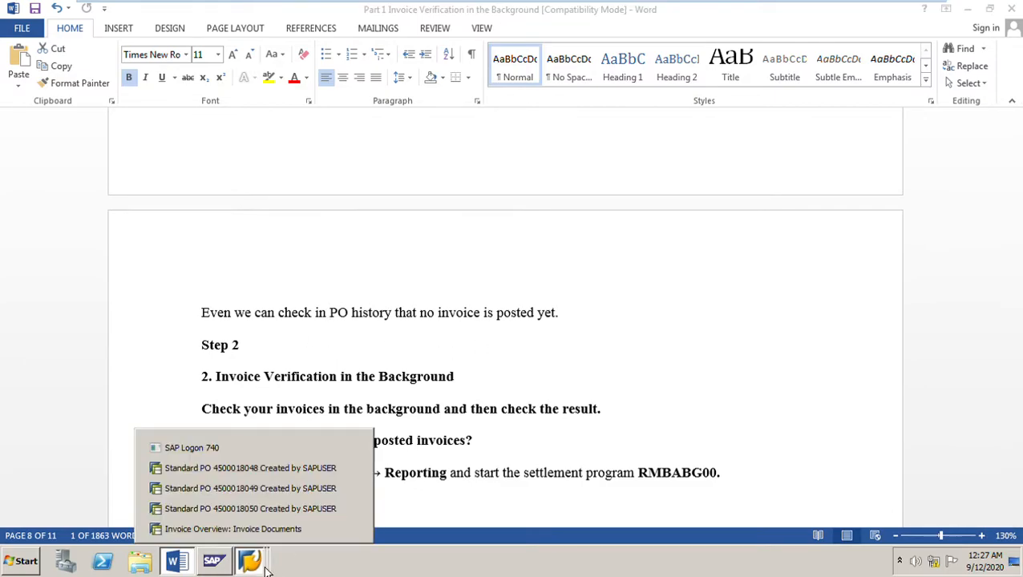
left_click(263, 526)
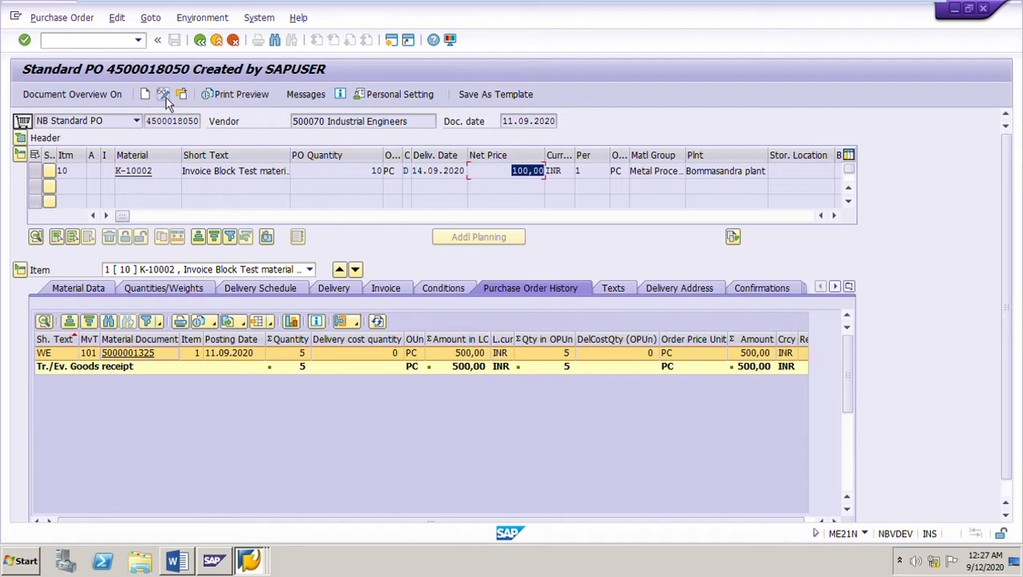
left_click(169, 97)
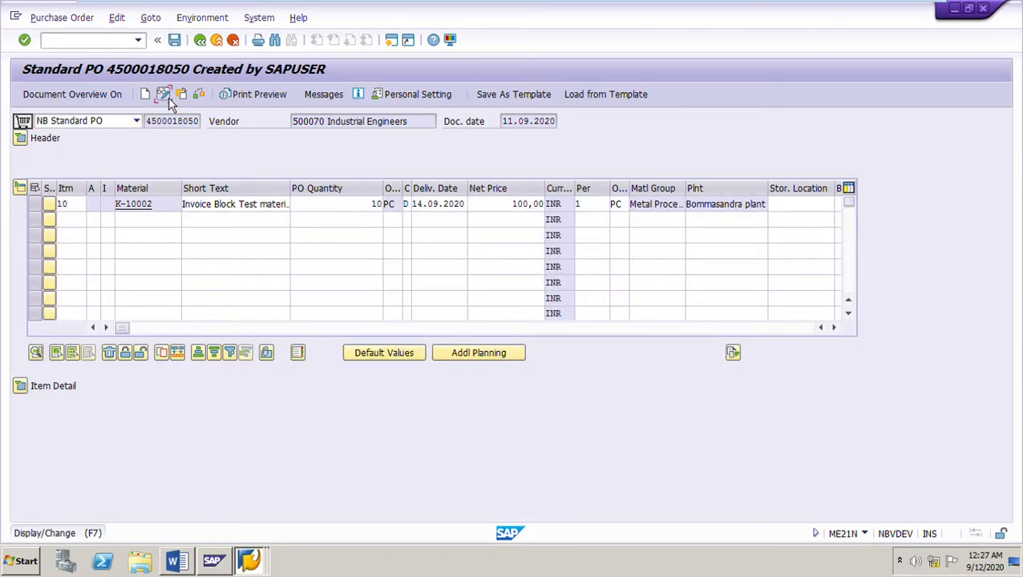
left_click(168, 97)
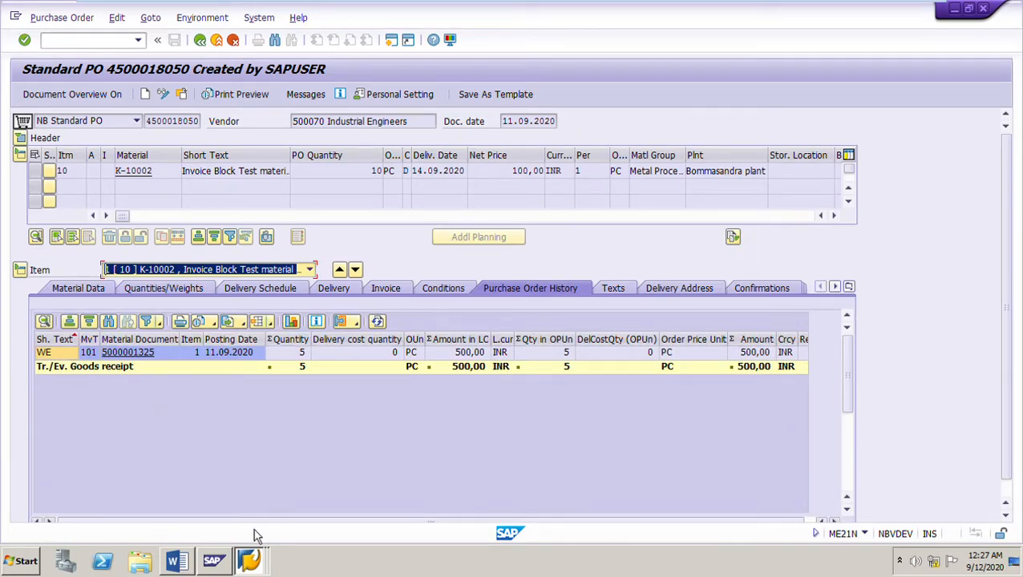
Read Step 2 in the Word exercise for the reporting path, transaction SA38, settlement program RMBABG00 and its selection criteria
left_click(178, 563)
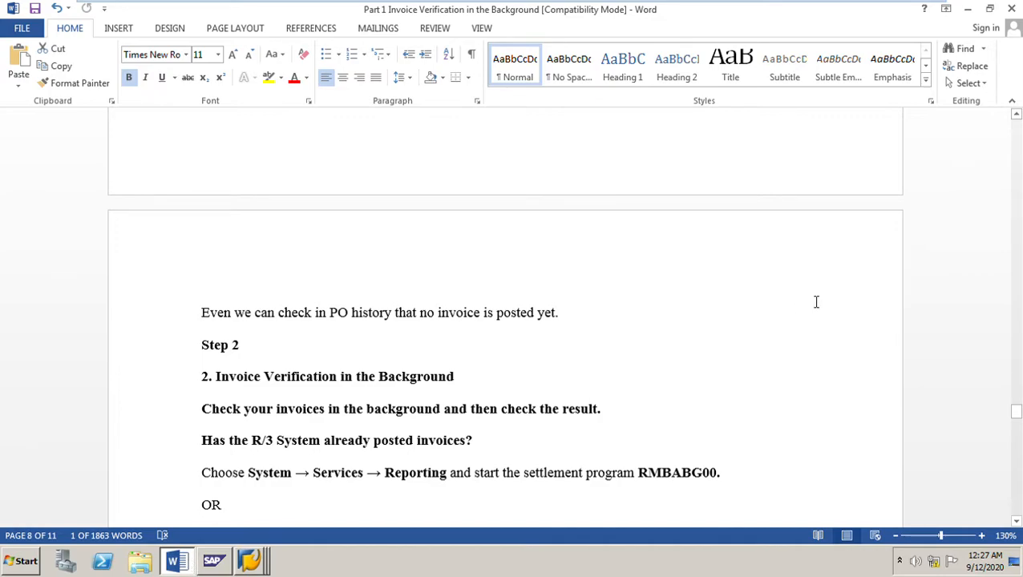
scroll(305, 438, "down", 1)
scroll(408, 335, "down", 1)
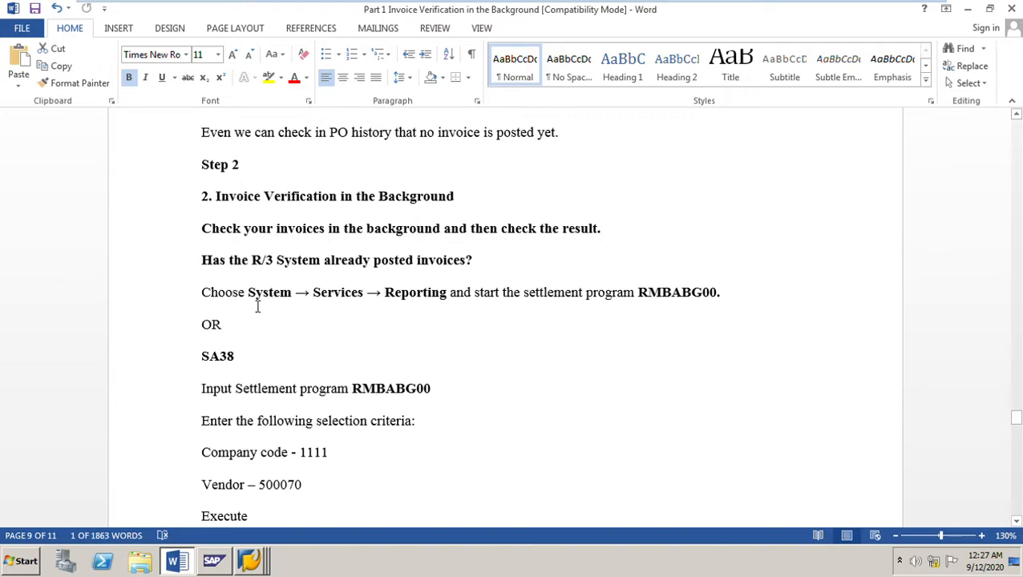
left_click_drag(254, 300, 418, 303)
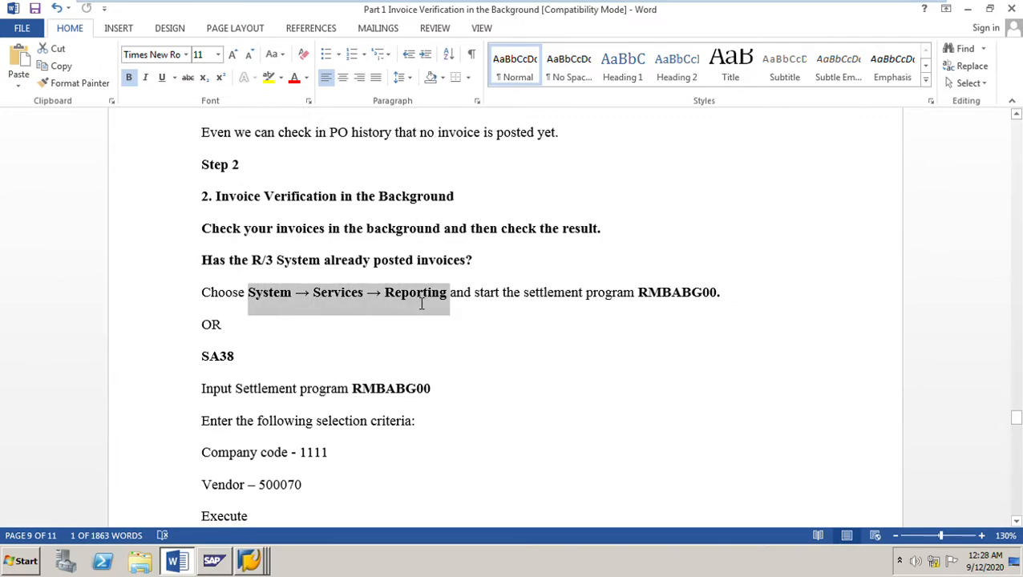
left_click_drag(646, 300, 730, 298)
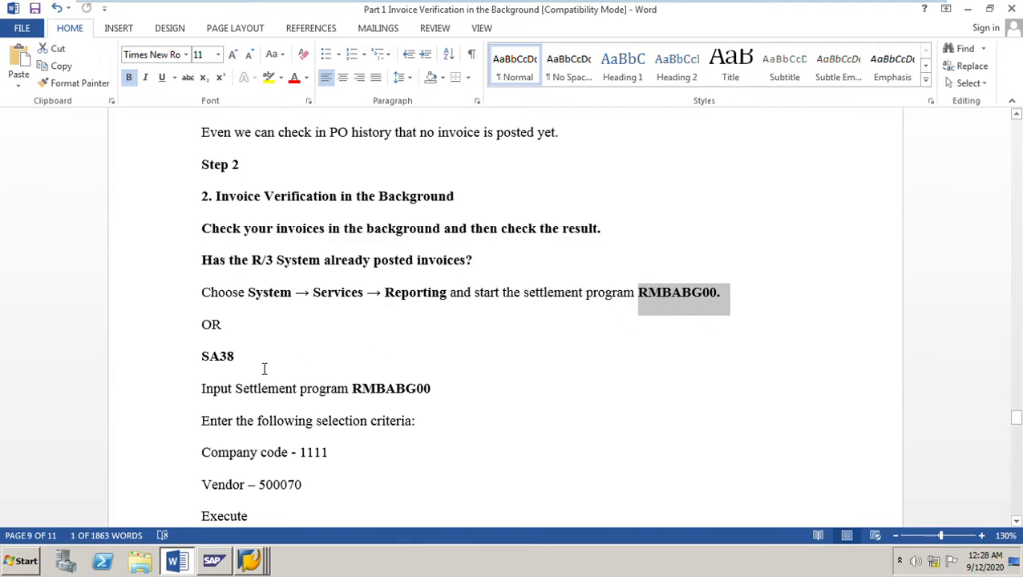
left_click_drag(202, 363, 271, 367)
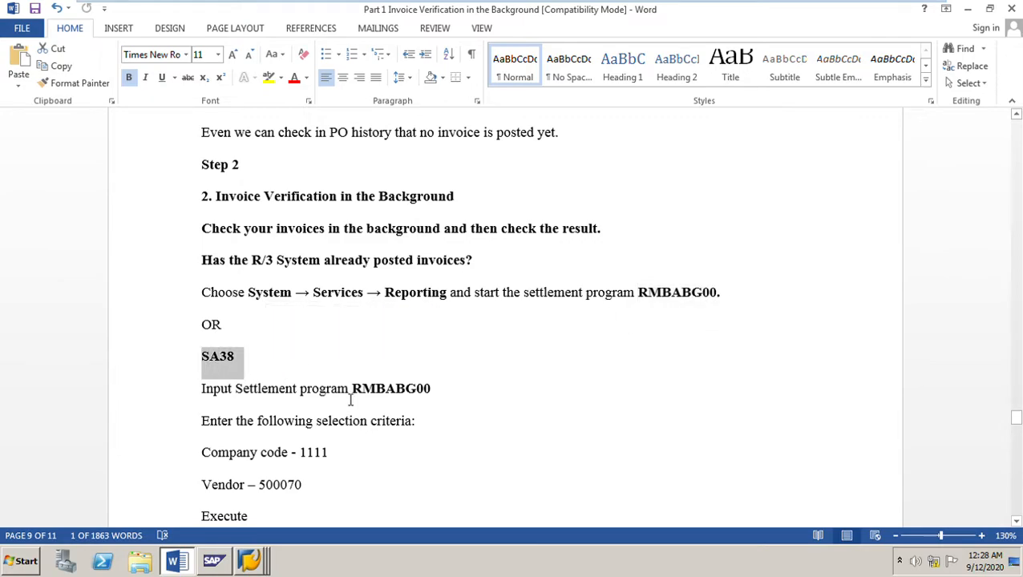
left_click_drag(351, 390, 454, 391)
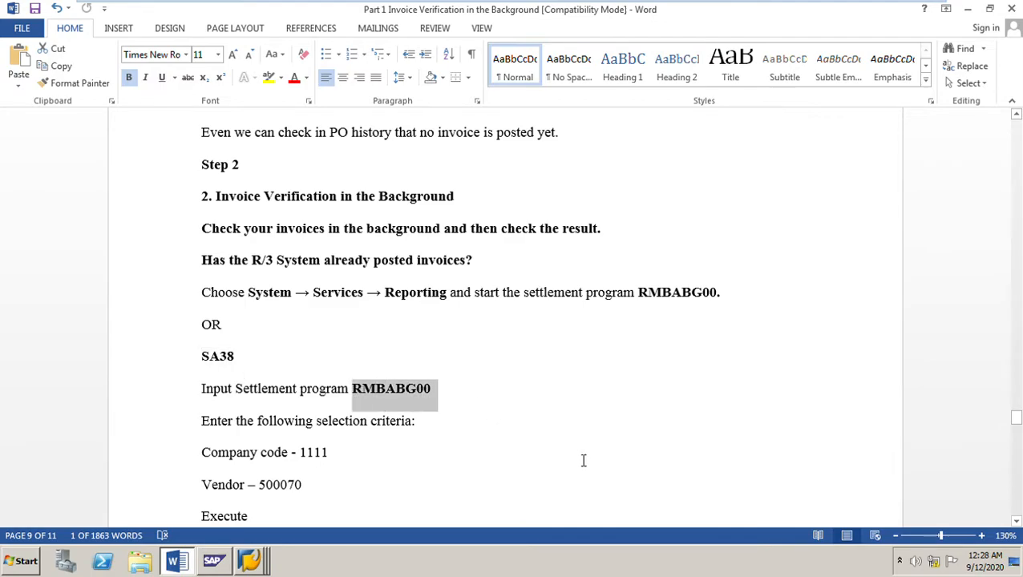
scroll(380, 467, "down", 3)
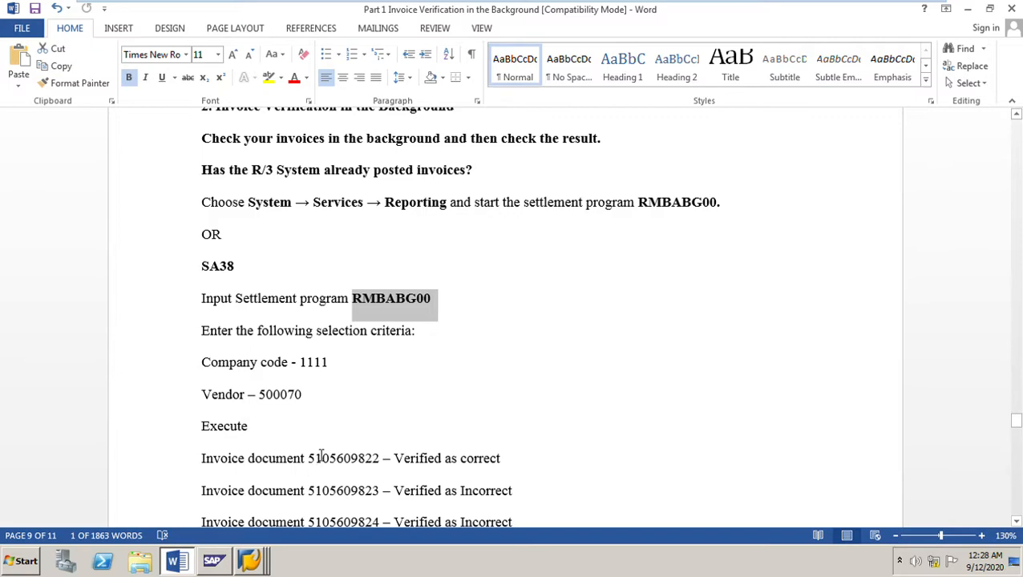
Switch back to the SAP invoice overview session and leave it for SAP Easy Access
left_click(255, 562)
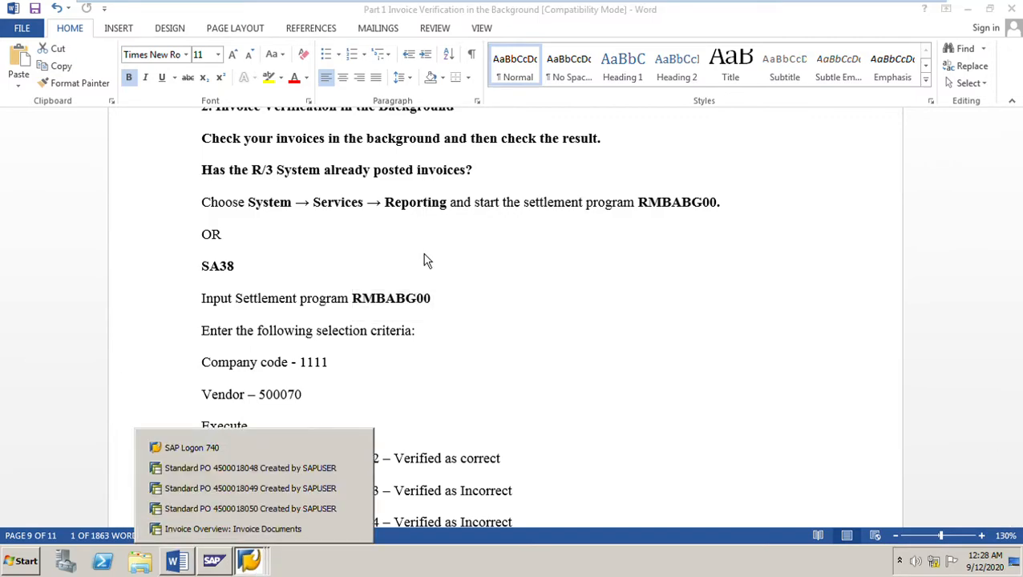
left_click(234, 529)
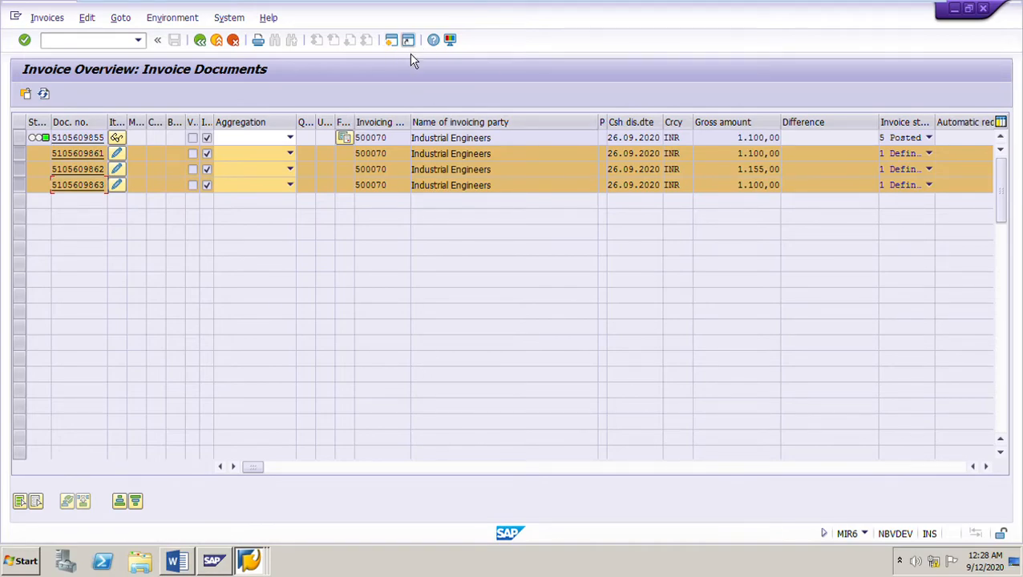
left_click(207, 47)
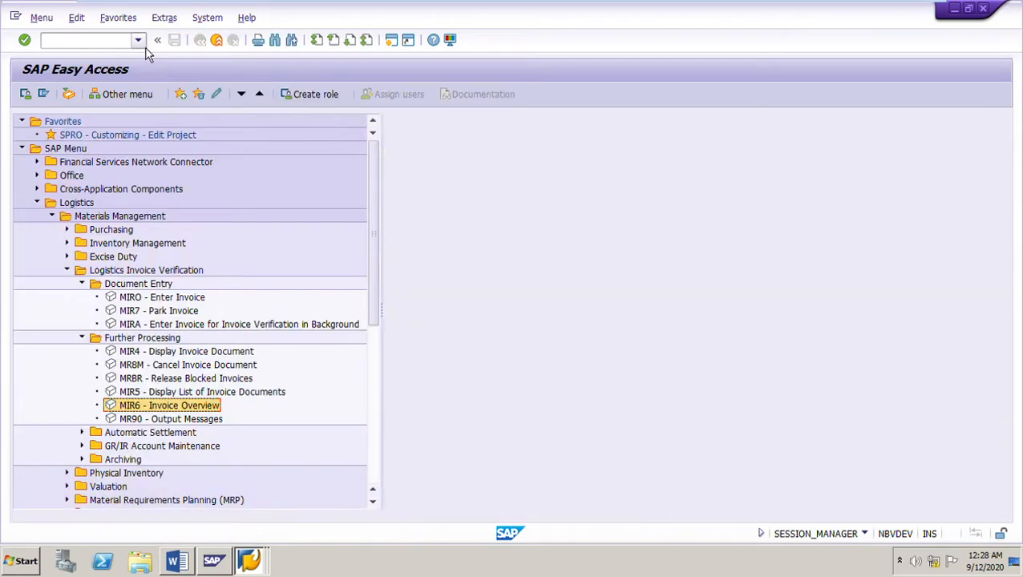
Open ABAP program execution through the Reporting system service, and return to SAP Easy Access without running anything
left_click(214, 24)
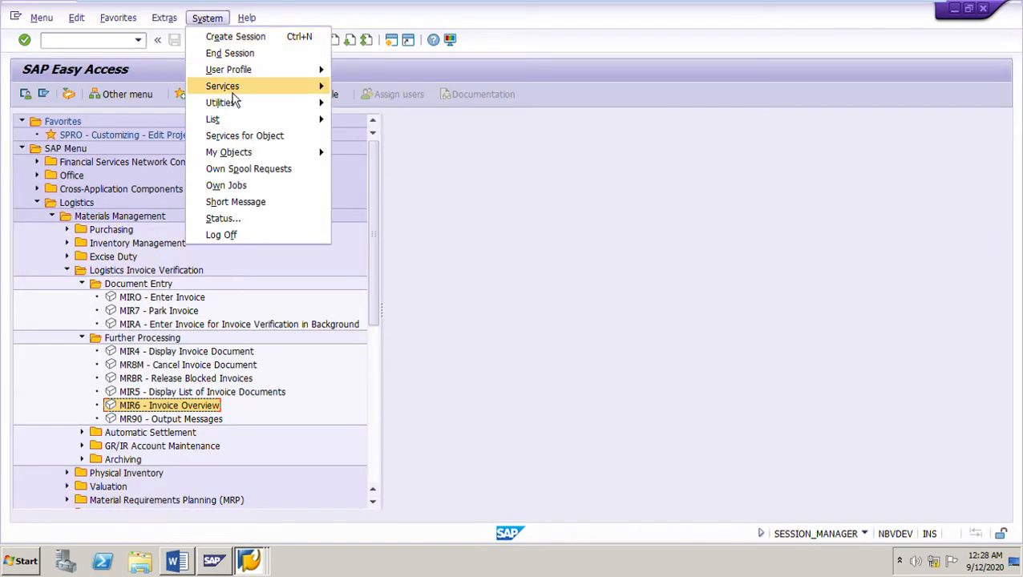
mouse_move(241, 86)
left_click(371, 86)
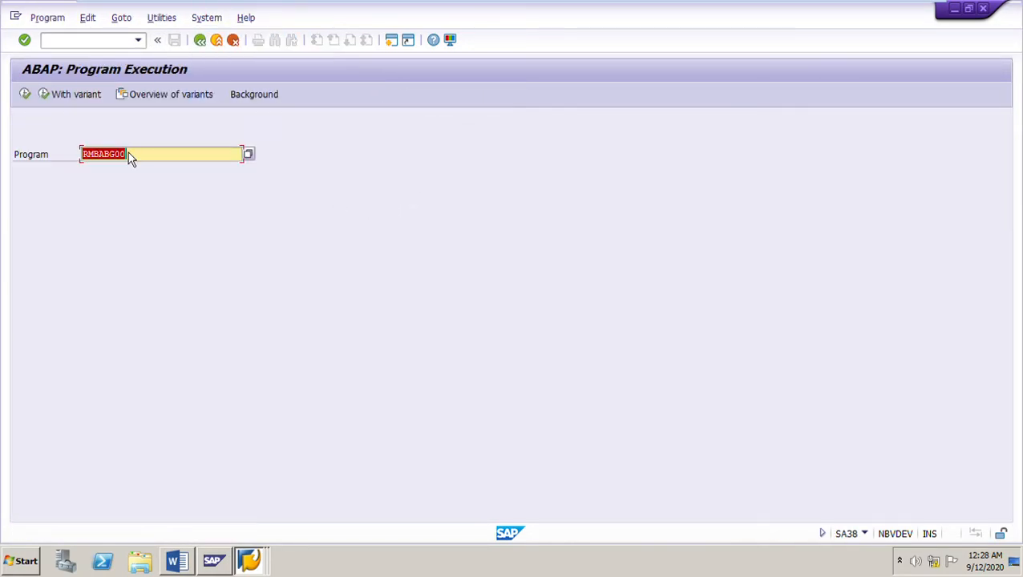
left_click(157, 39)
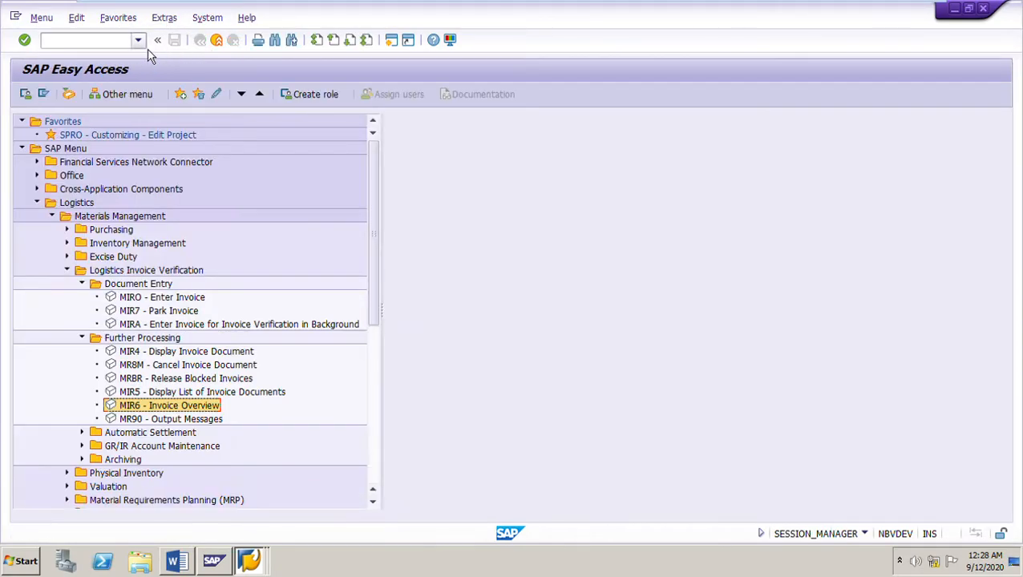
Open transaction SA38 and execute the program RMBABG00 to reach its selection criteria
left_click(138, 39)
left_click(89, 84)
key("Return")
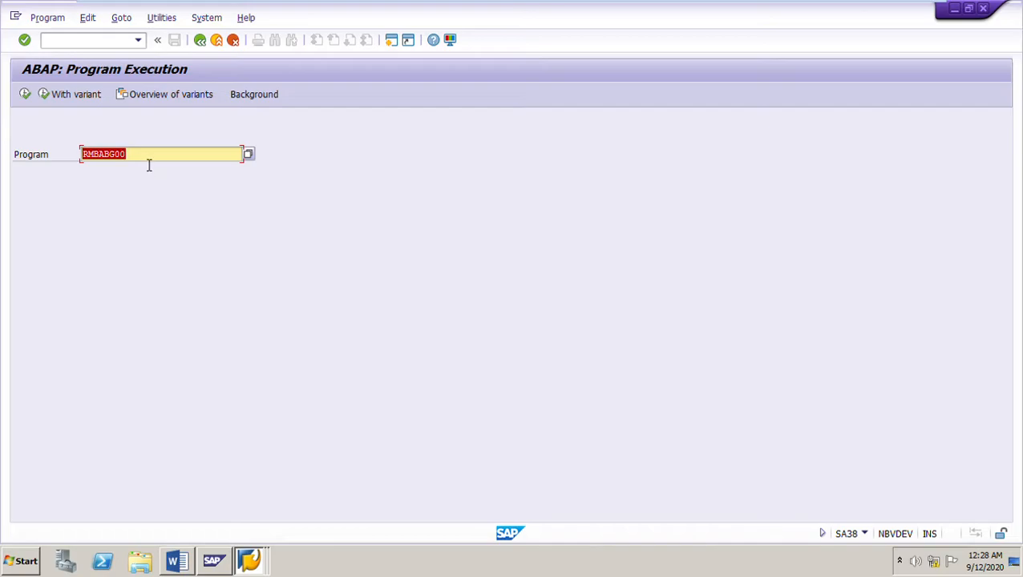
left_click(149, 155)
left_click(31, 97)
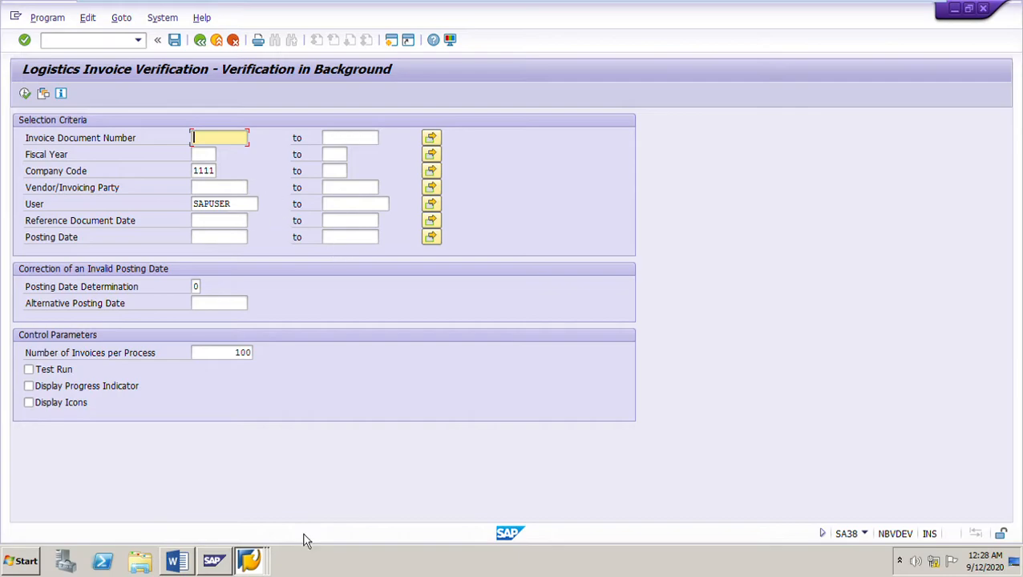
Consult the selection criteria in the Word exercise and set the vendor/invoicing party to 500070 in the background verification
left_click(186, 560)
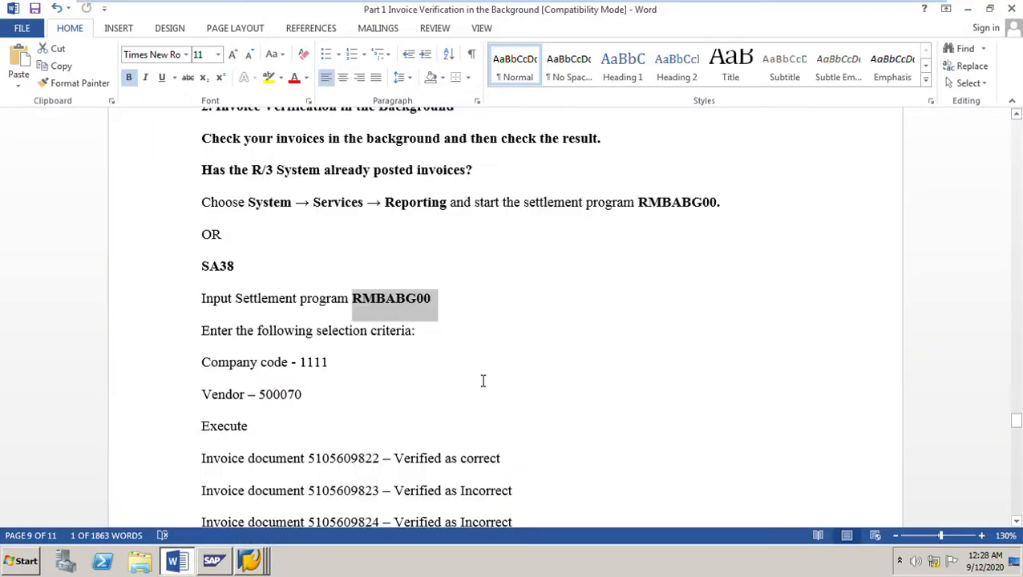
left_click(252, 563)
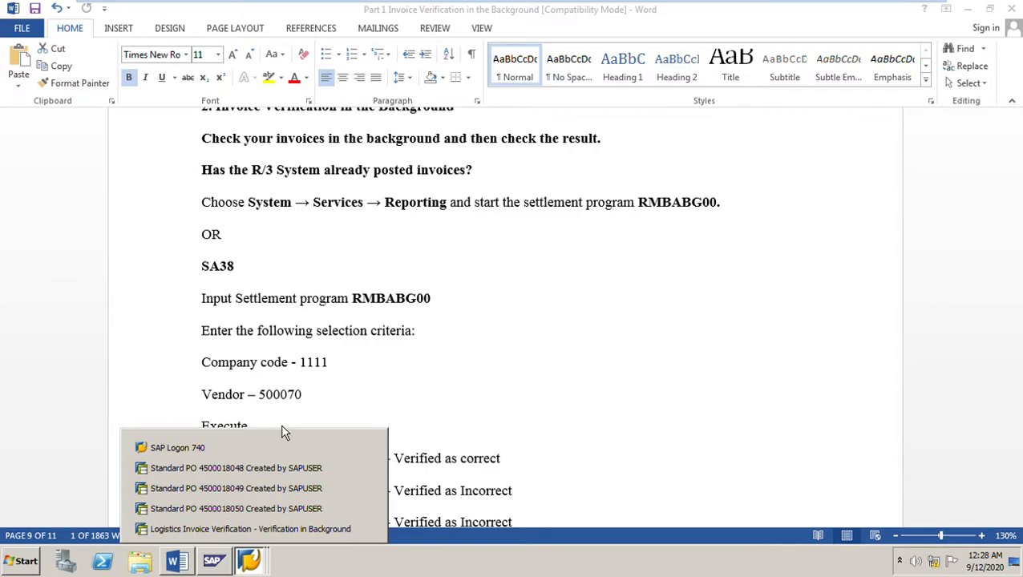
left_click(258, 531)
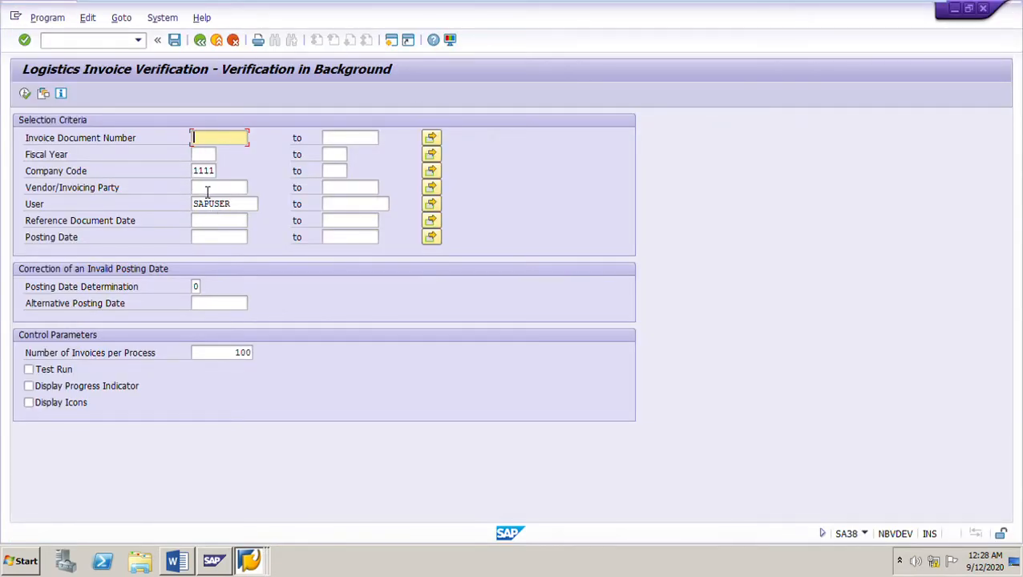
left_click(219, 188)
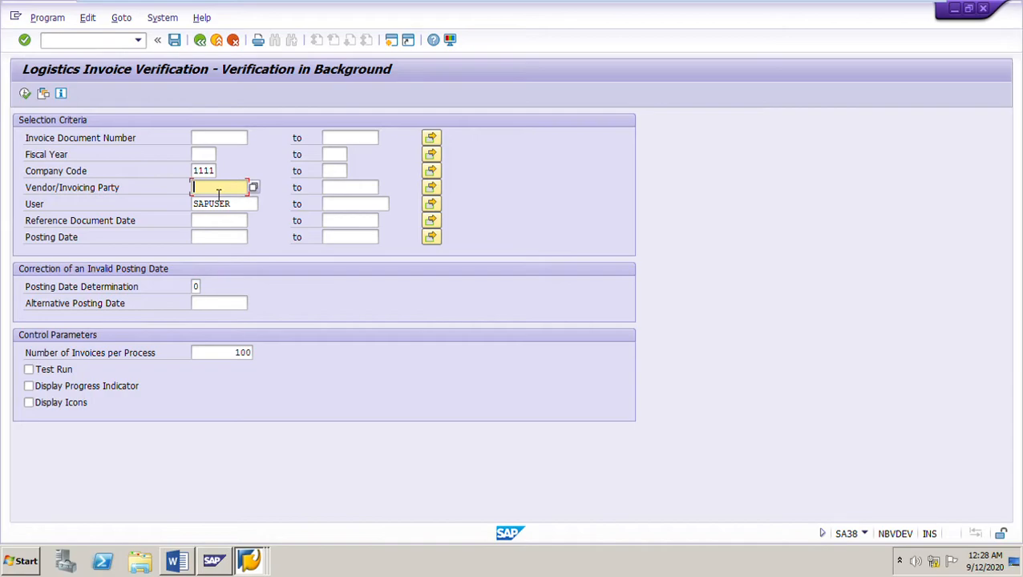
left_click(222, 202)
Check the vendor on two of the standard purchase orders against the one in the background verification criteria
left_click(250, 563)
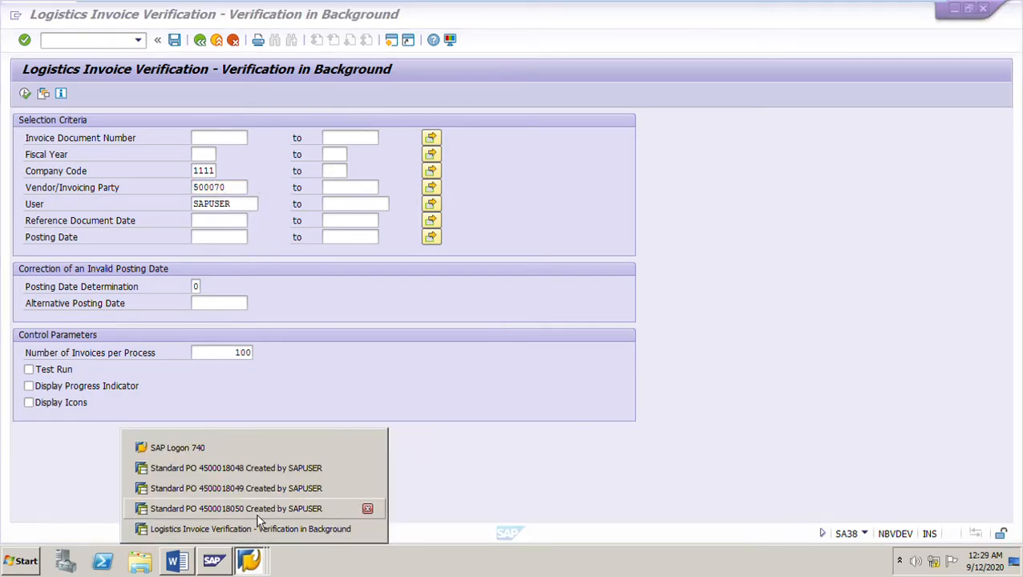
left_click(256, 512)
double_click(317, 123)
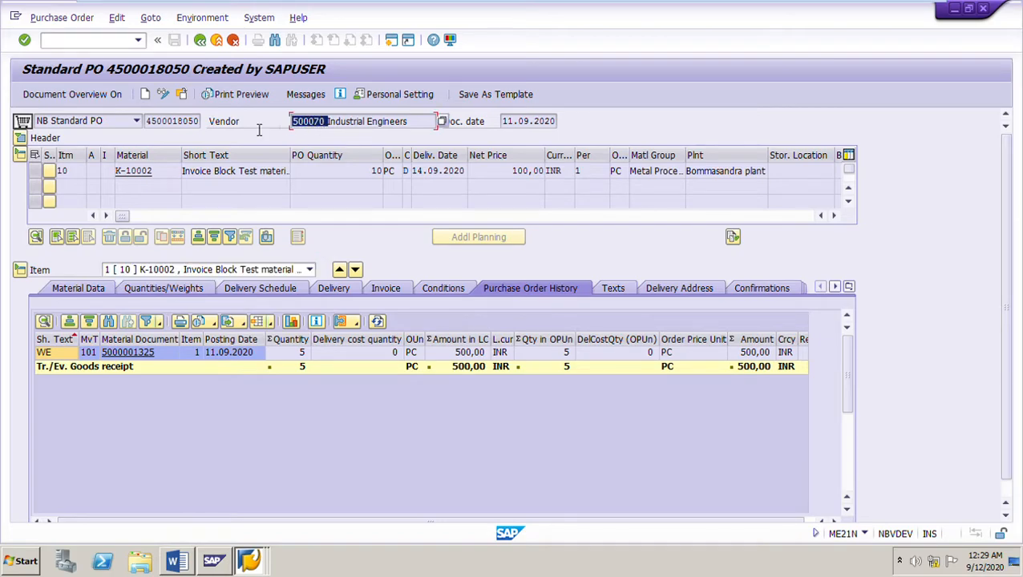
left_click(259, 563)
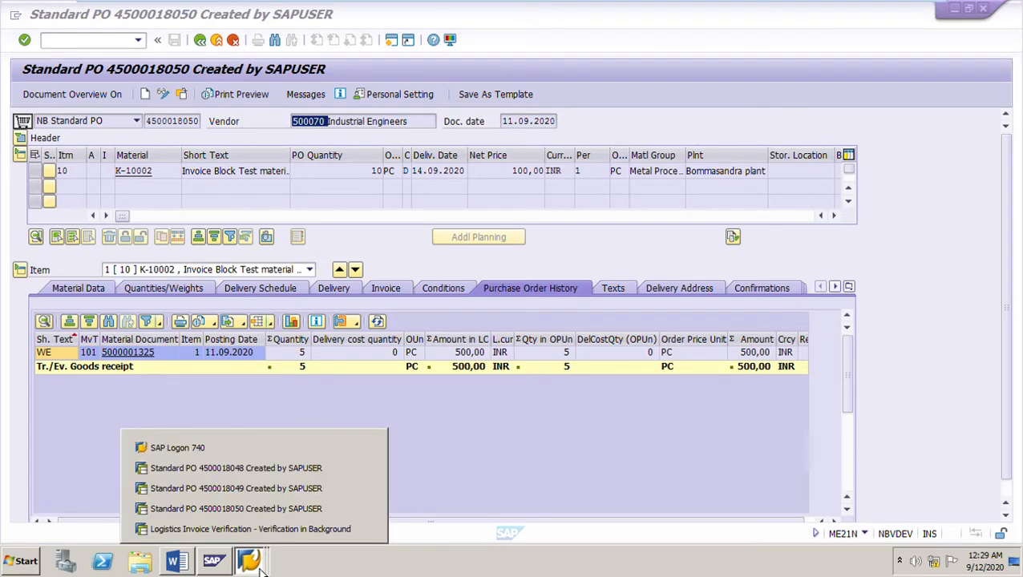
left_click(257, 509)
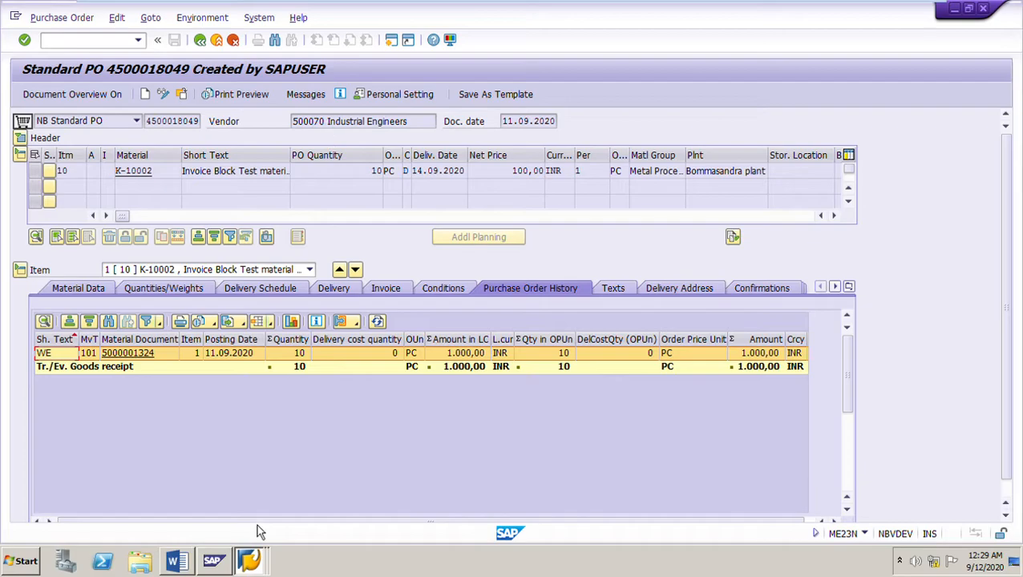
left_click(249, 563)
left_click(241, 529)
left_click(228, 189)
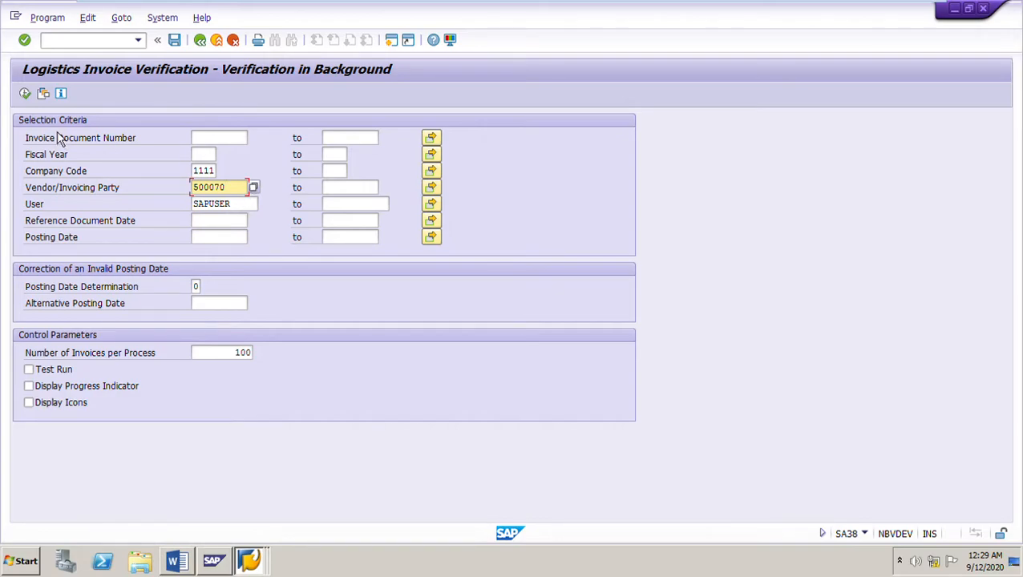
Execute the background invoice verification and review the result of the check for each invoice document
left_click(31, 98)
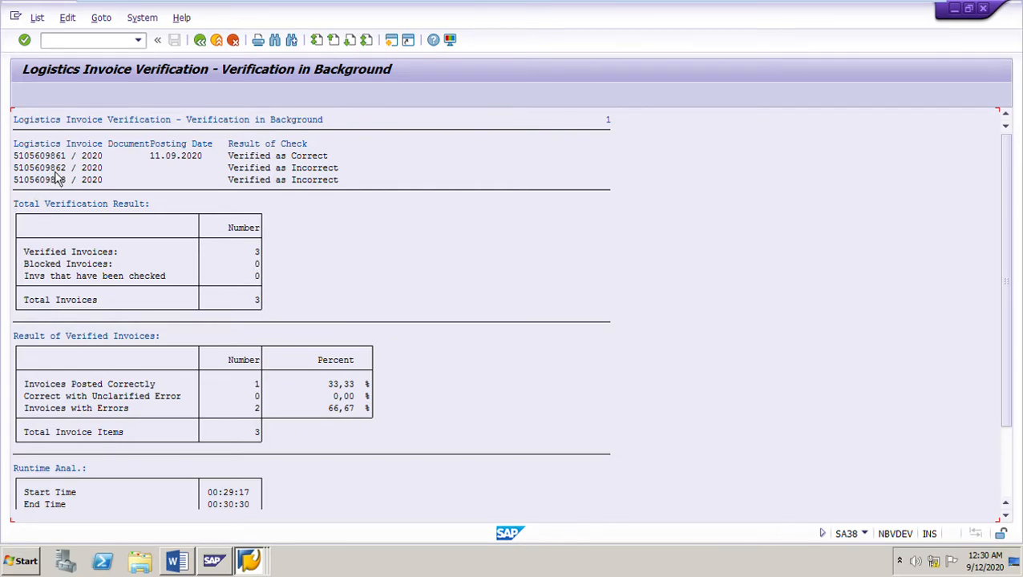
left_click(267, 156)
left_click(53, 155)
left_click(60, 168)
left_click(252, 169)
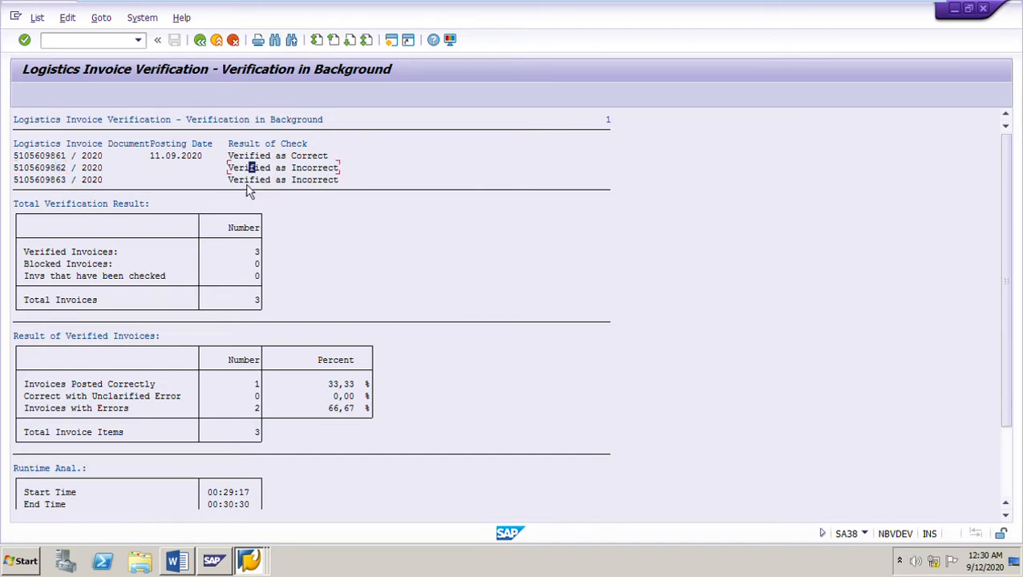
Review the third invoice's check result, and examine the first purchase order's line item amount in the Word exercise
left_click(59, 179)
left_click(280, 180)
left_click(177, 561)
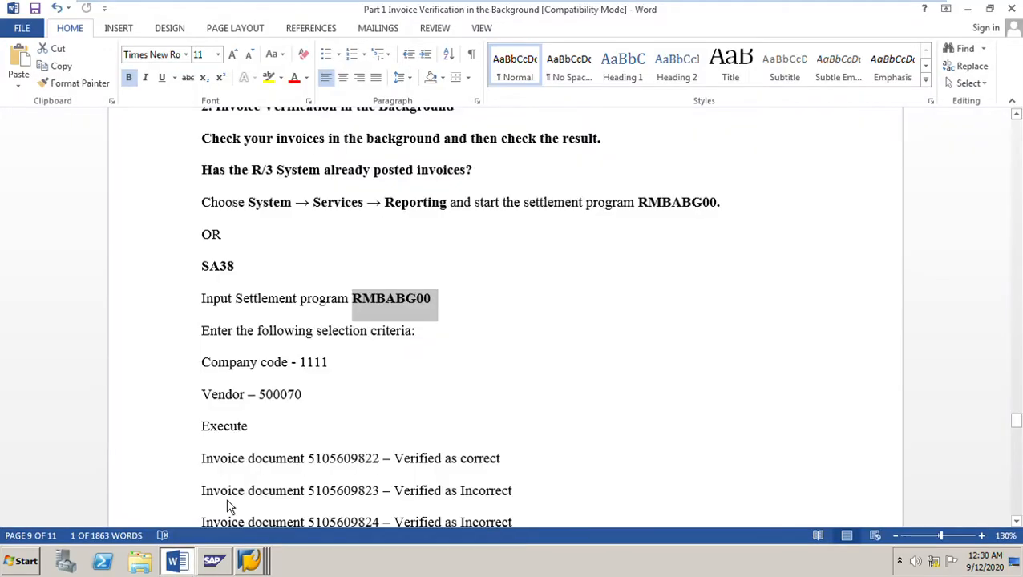
scroll(517, 354, "up", 5)
scroll(517, 354, "up", 18)
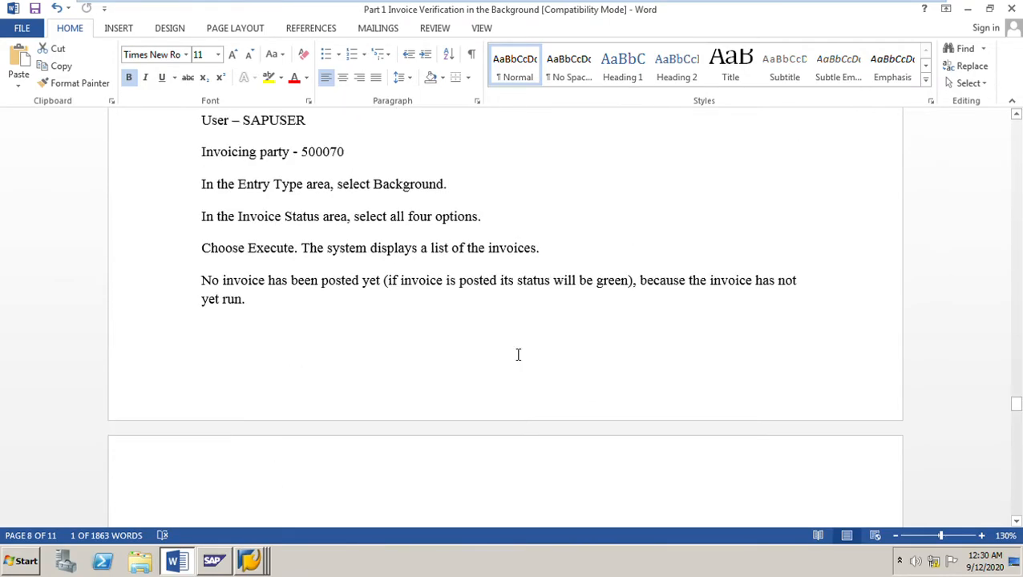
scroll(517, 349, "up", 15)
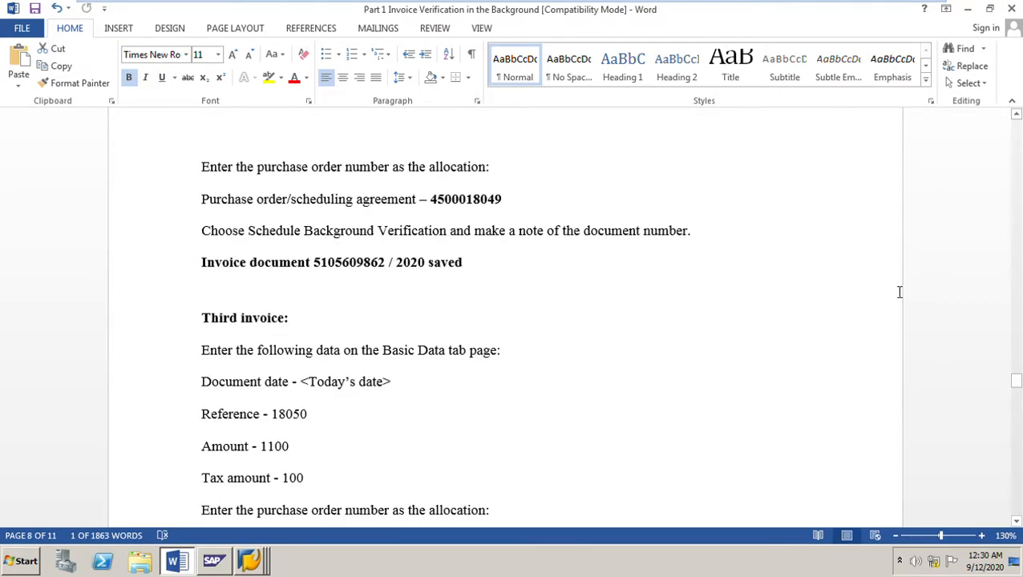
scroll(694, 357, "up", 20)
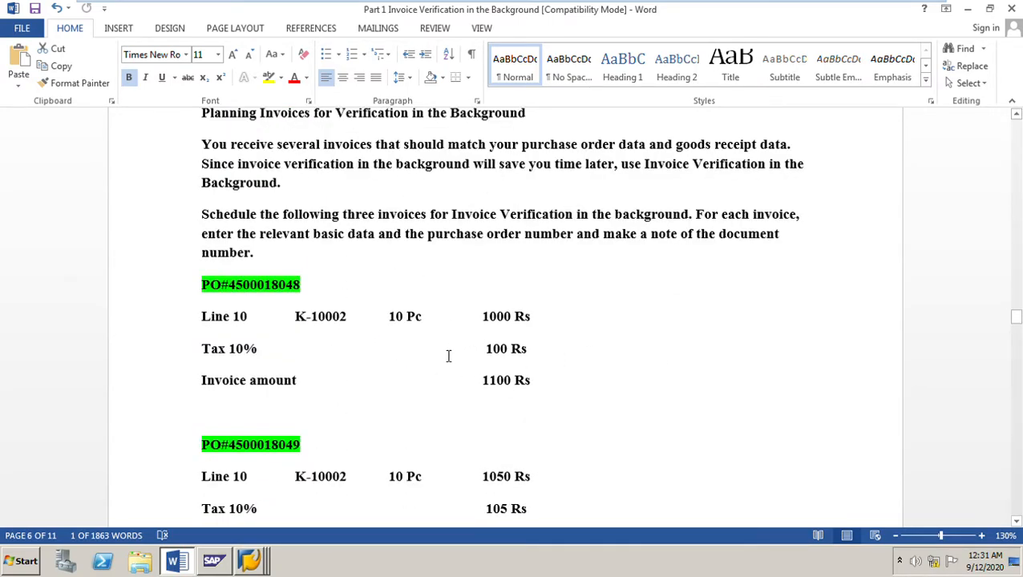
left_click_drag(482, 317, 542, 324)
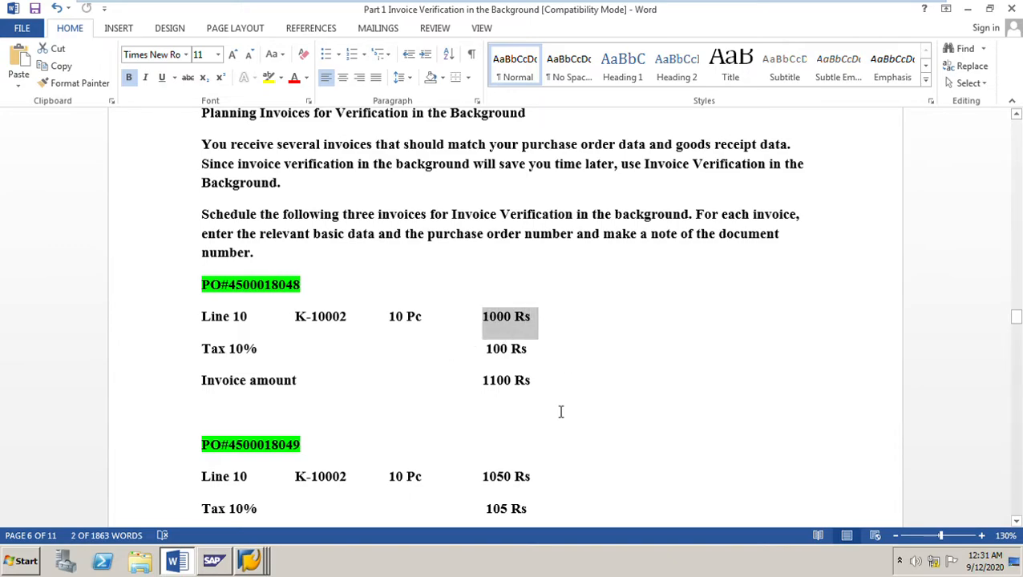
left_click(521, 418)
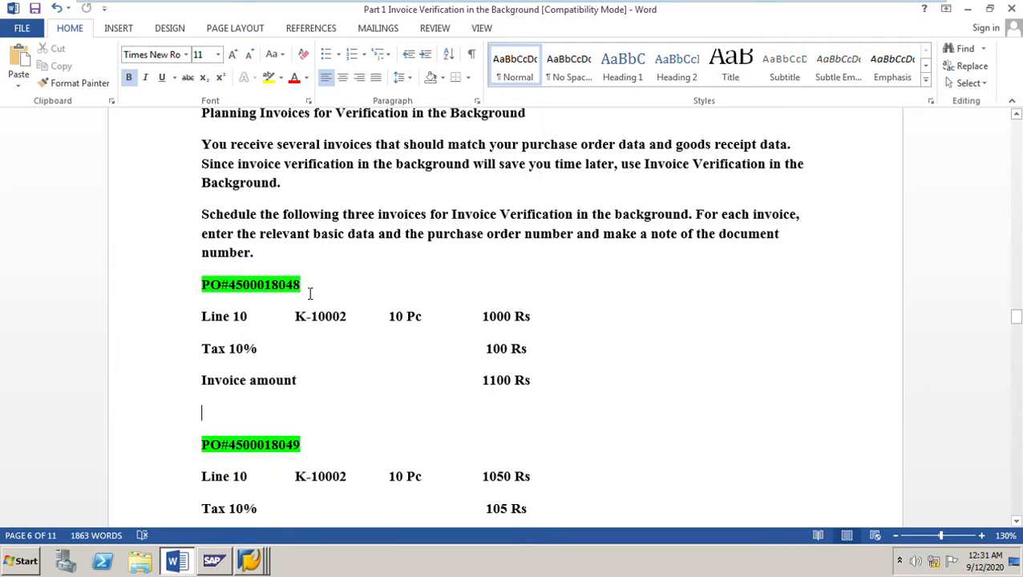
Examine the quantities, line item amounts and invoice amounts of the second and third purchase orders in the exercise
scroll(504, 392, "down", 3)
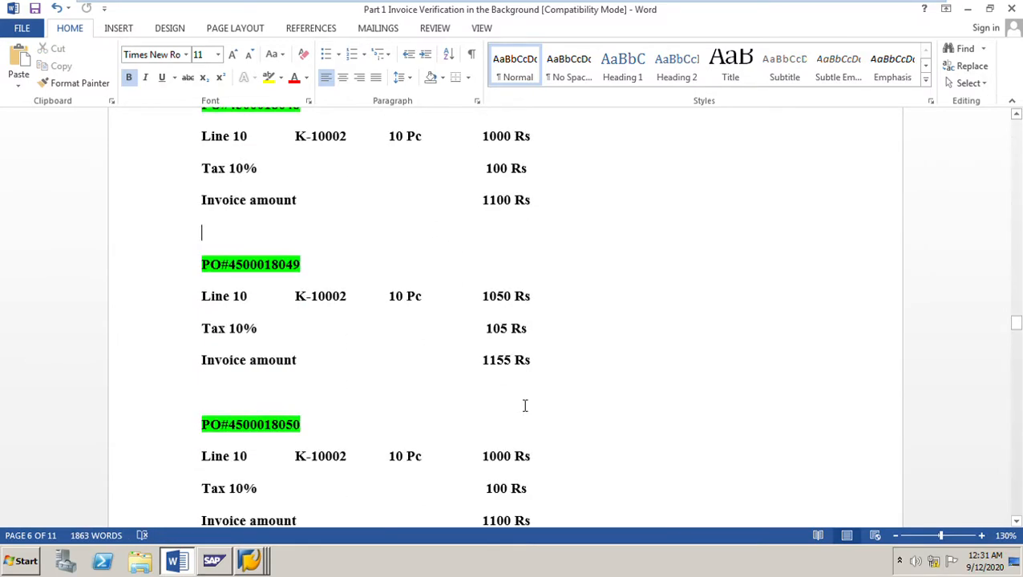
left_click_drag(482, 298, 575, 301)
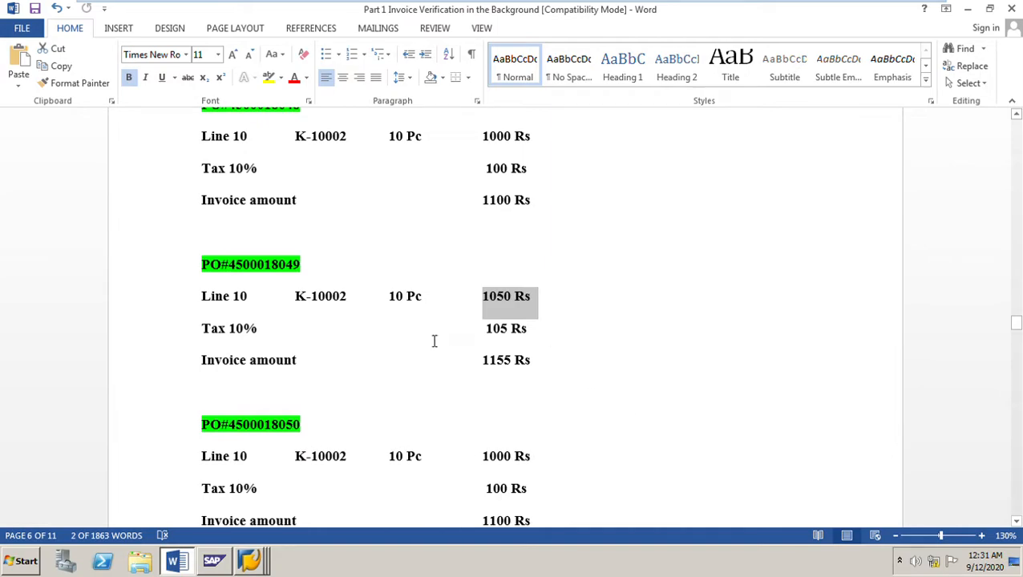
left_click_drag(485, 371, 560, 369)
scroll(566, 447, "down", 3)
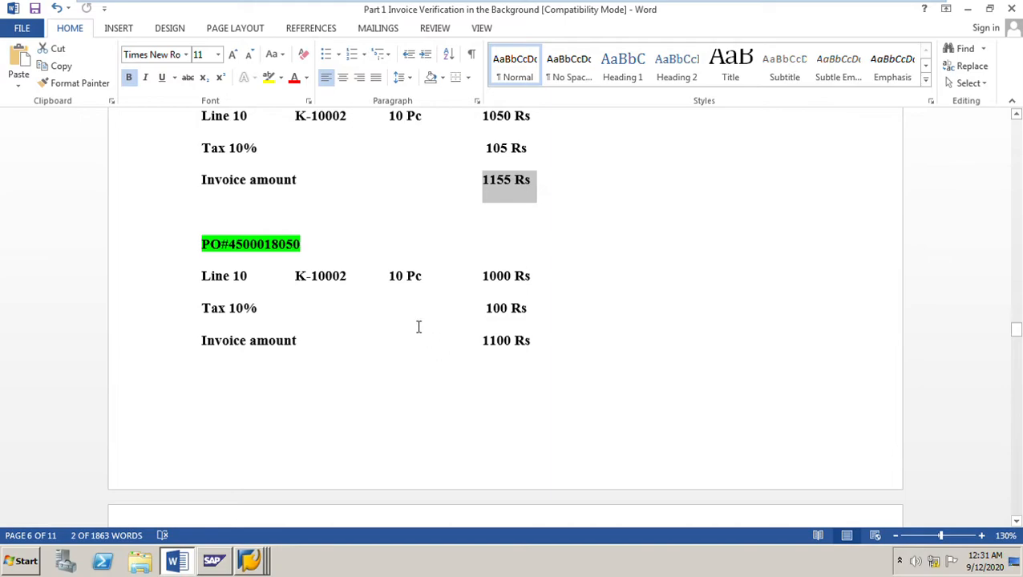
left_click_drag(387, 277, 426, 284)
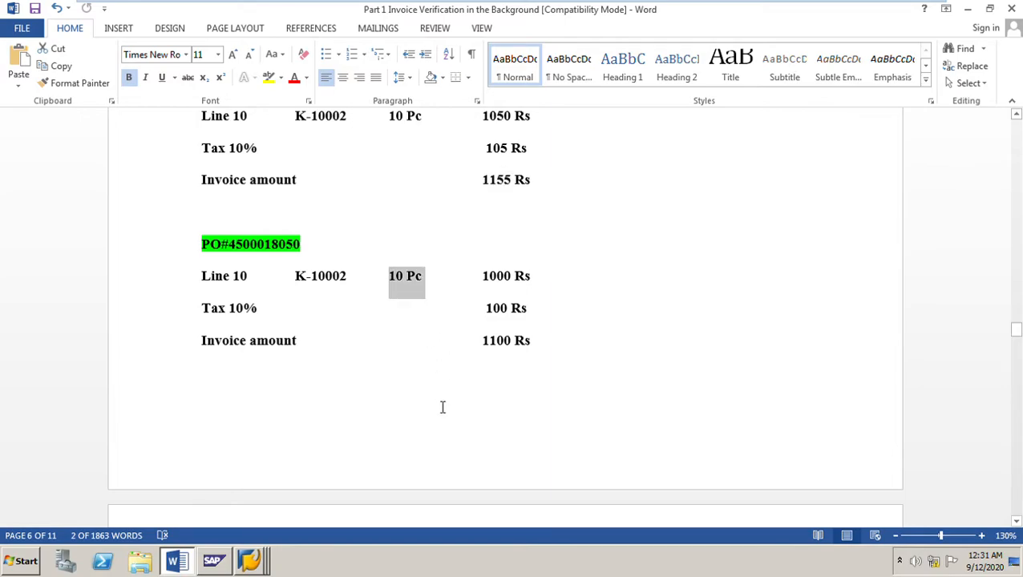
left_click(461, 375)
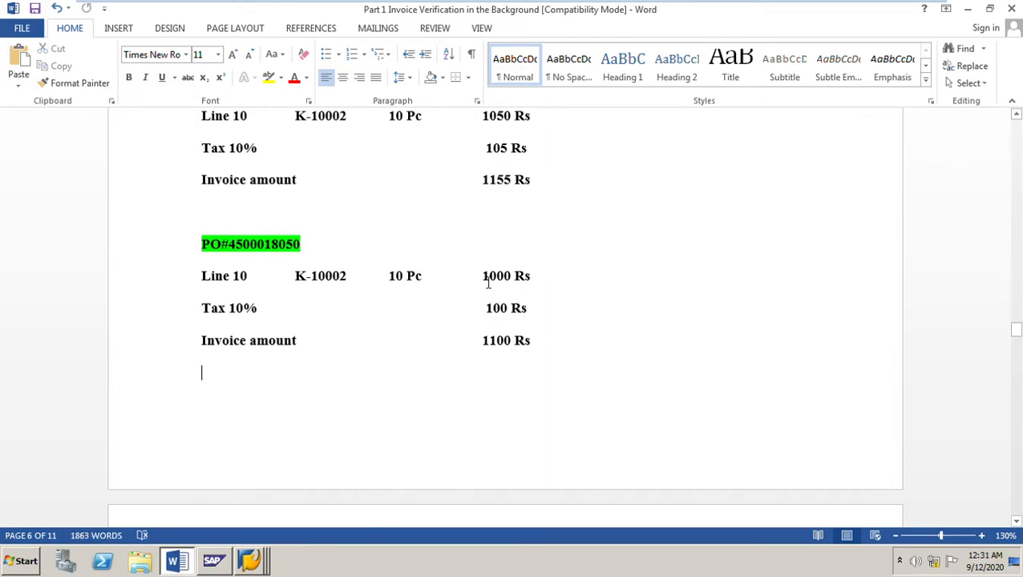
left_click_drag(481, 276, 576, 343)
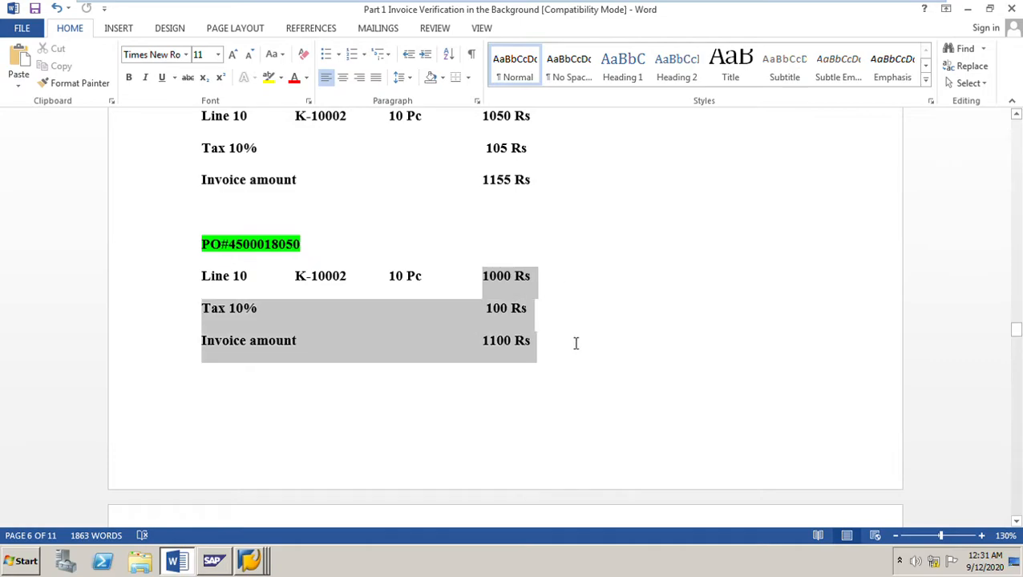
left_click(525, 411)
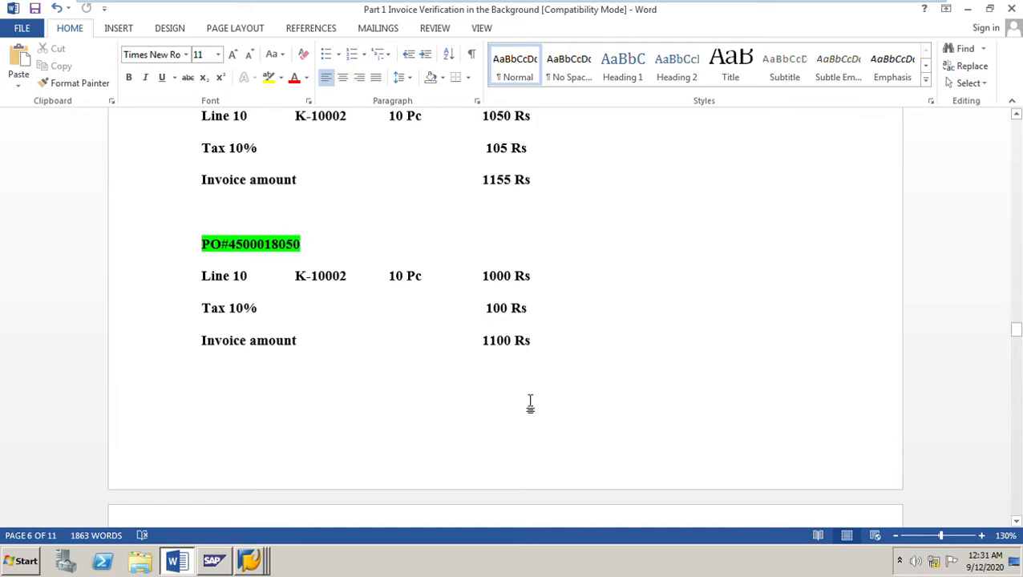
Compare the verification results listed in the Word exercise with the invoice document numbers in the SAP background verification output
scroll(535, 425, "down", 10)
scroll(559, 427, "down", 14)
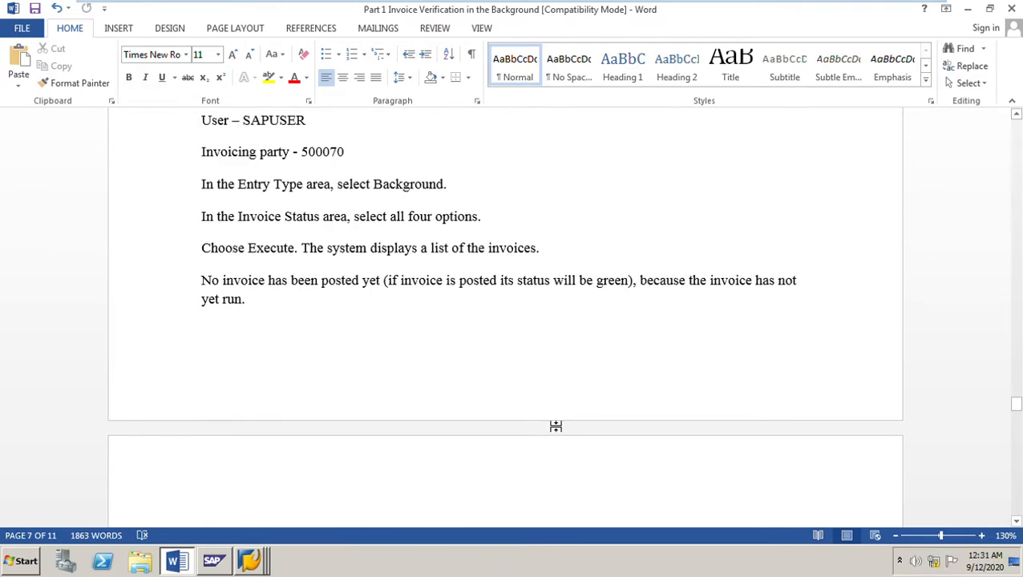
scroll(556, 427, "down", 4)
scroll(558, 428, "down", 10)
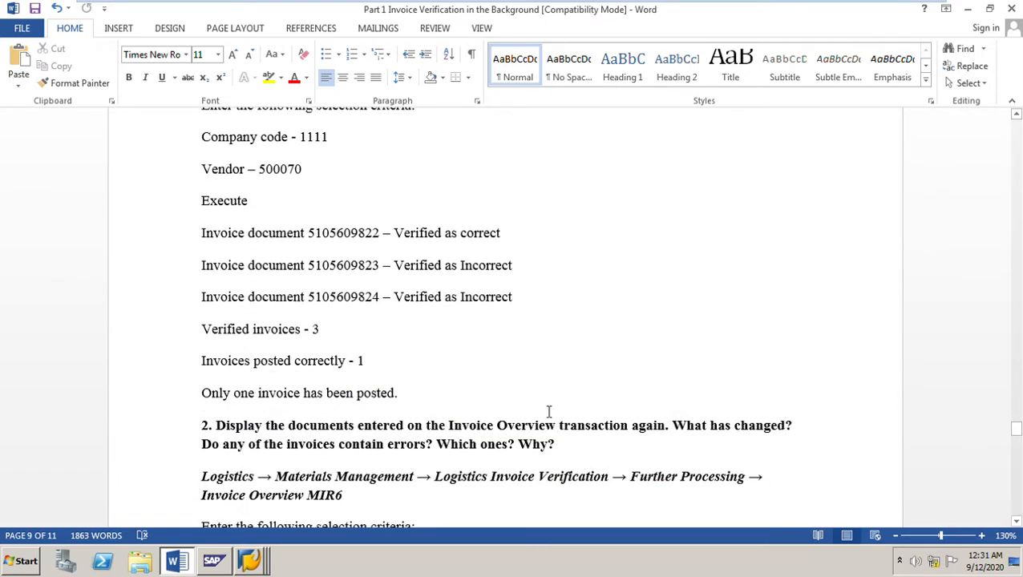
scroll(552, 416, "down", 1)
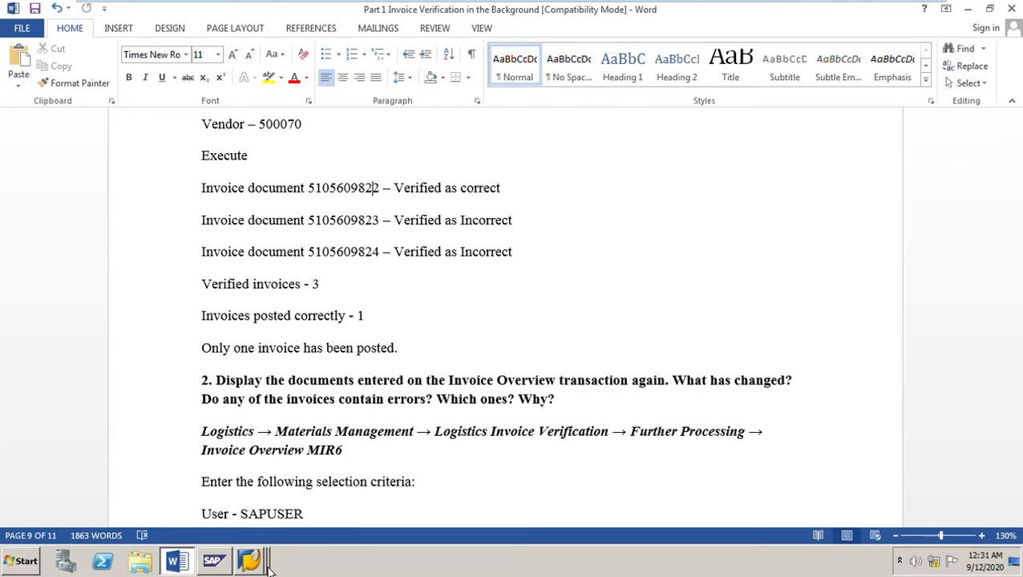
mouse_move(260, 559)
left_click(257, 532)
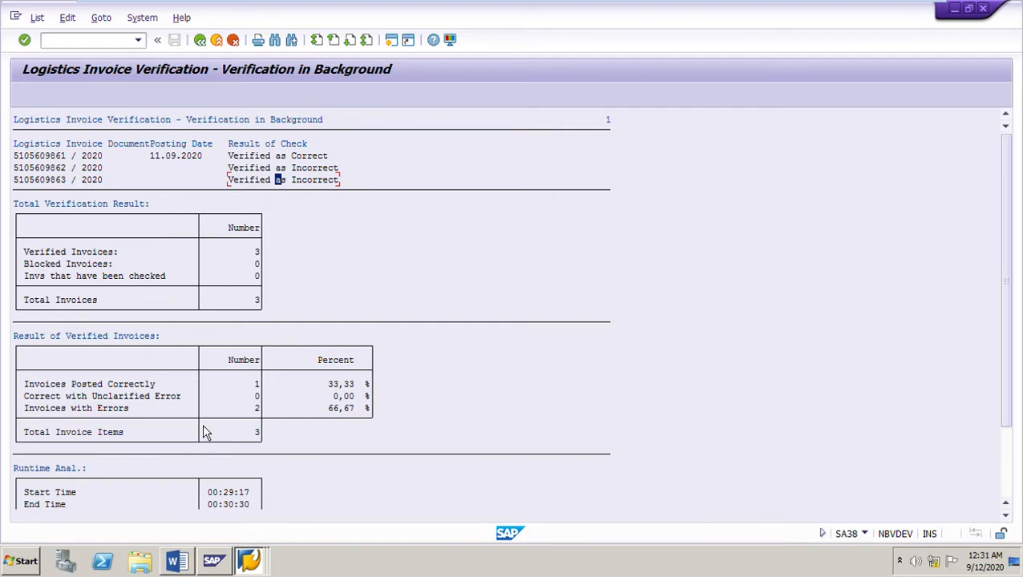
left_click(175, 562)
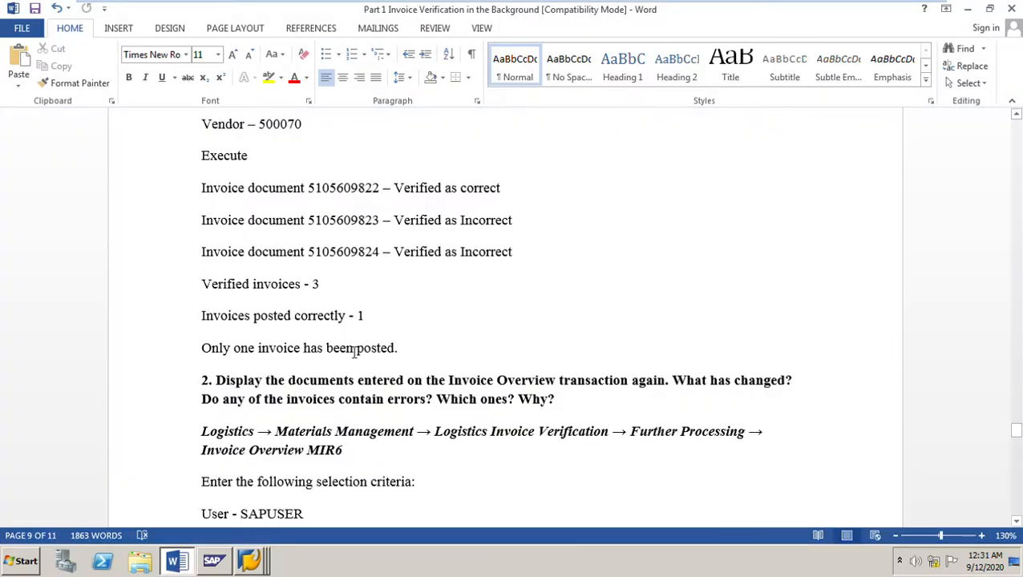
Update the last two digits of the three invoice document numbers in the exercise's verification results to 61, 62 and 63
left_click(384, 192)
key("BackSpace")
key("BackSpace")
key("BackSpace")
type("61")
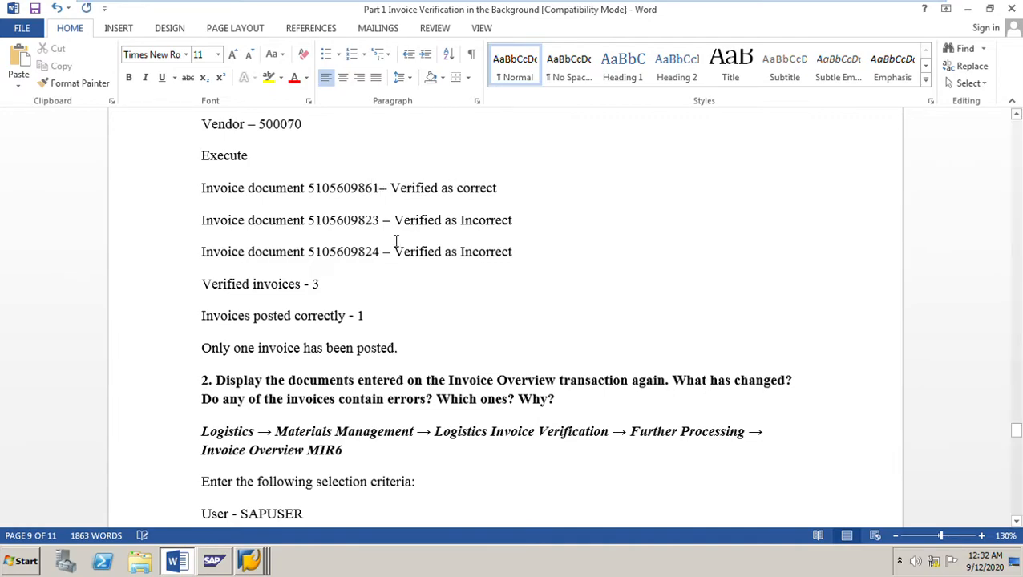
left_click(386, 223)
key("BackSpace")
key("BackSpace")
type("62")
key("BackSpace")
key("BackSpace")
type("63")
Insert the transaction code MIR6 before "again" in the exercise's question about displaying the documents in Invoice Overview
scroll(541, 319, "down", 2)
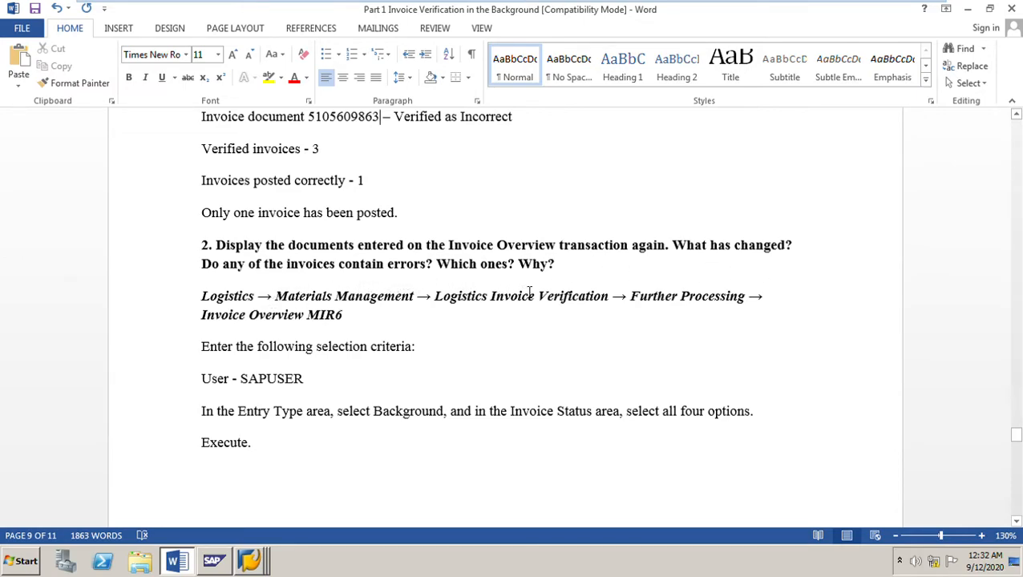
left_click(632, 246)
type("MI")
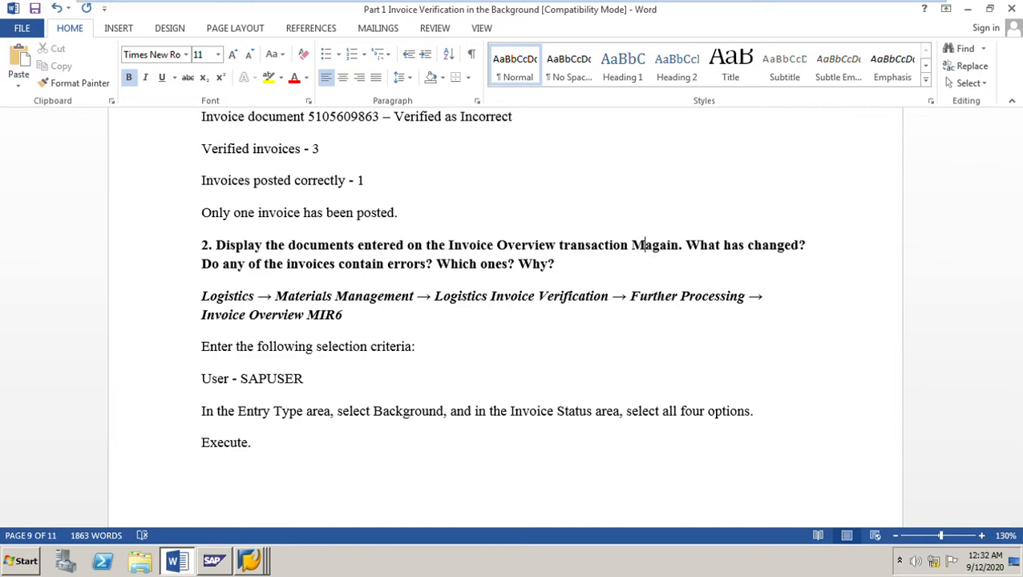
type("R")
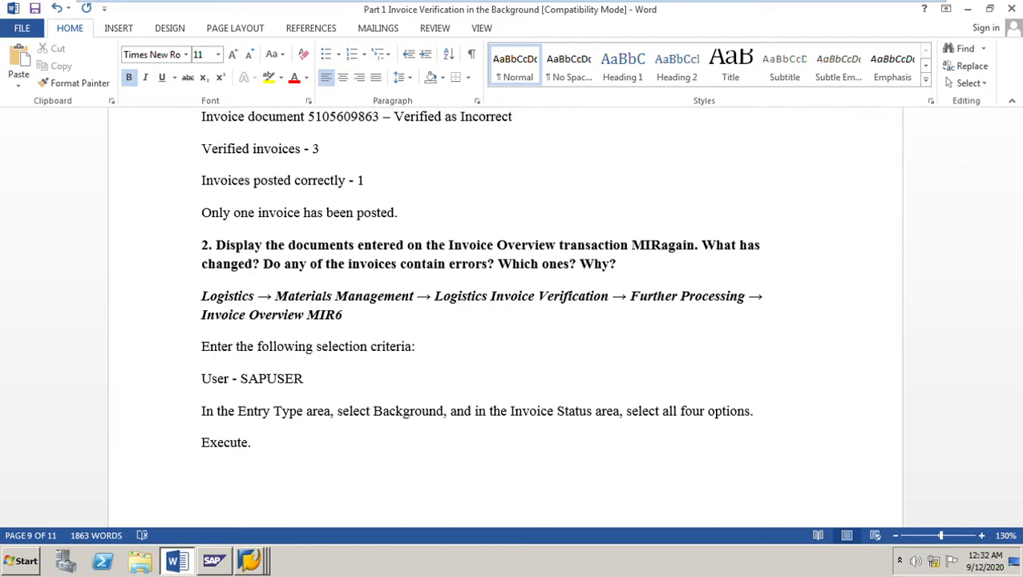
type("6")
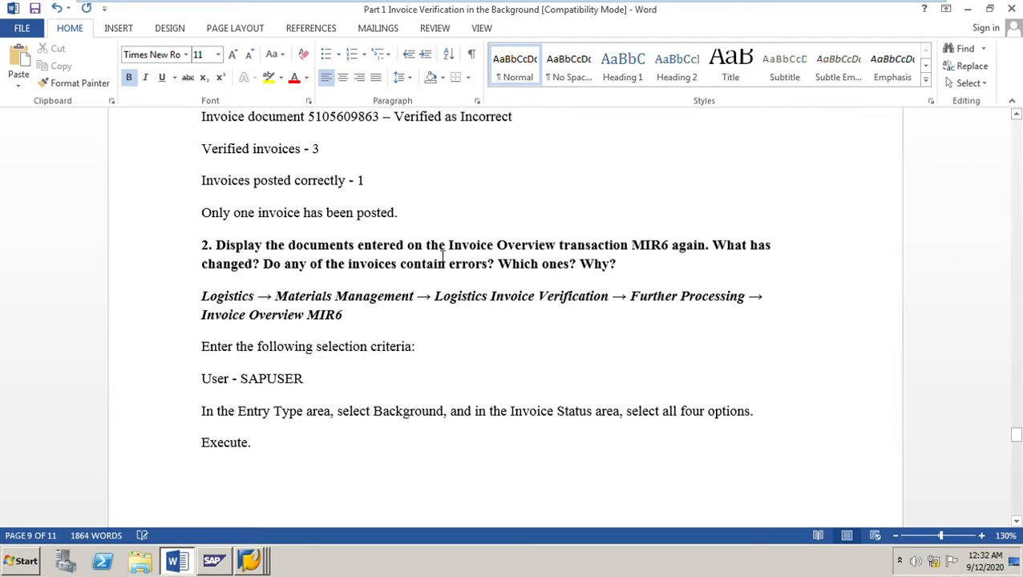
Open a new SAP session and start MIR6 - Invoice Overview from the further processing functions of Logistics Invoice Verification
left_click(250, 564)
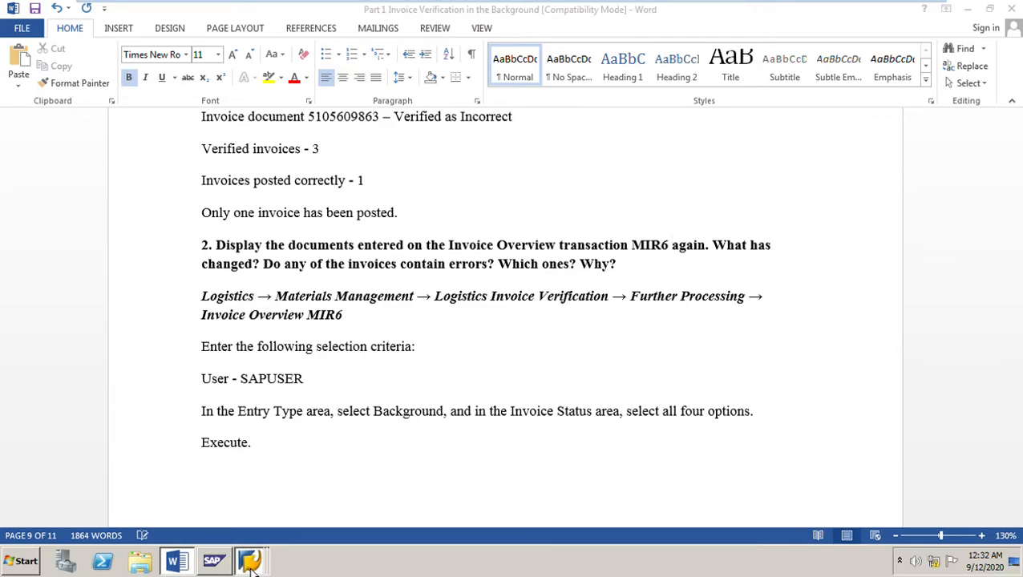
left_click(240, 531)
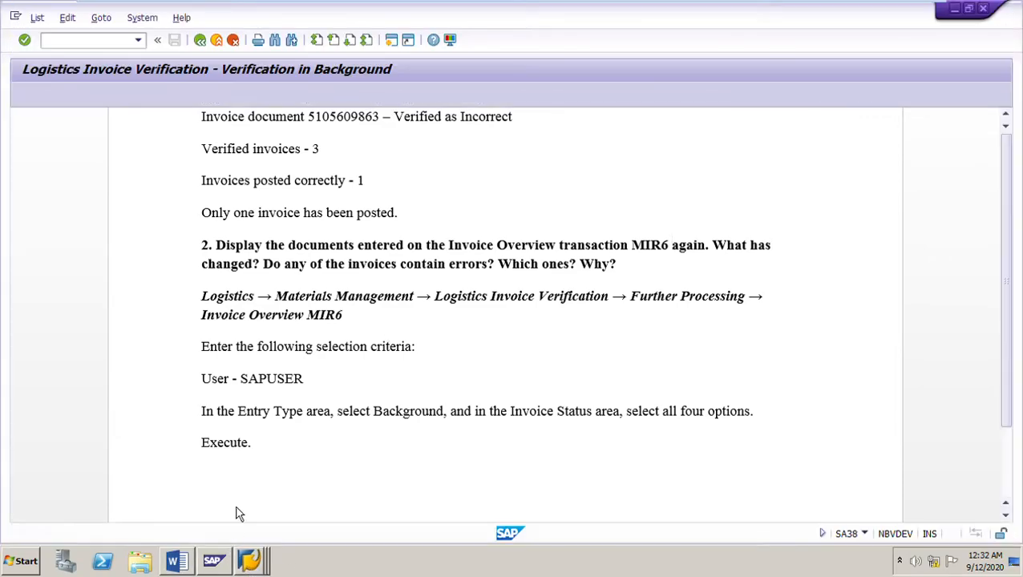
left_click(392, 45)
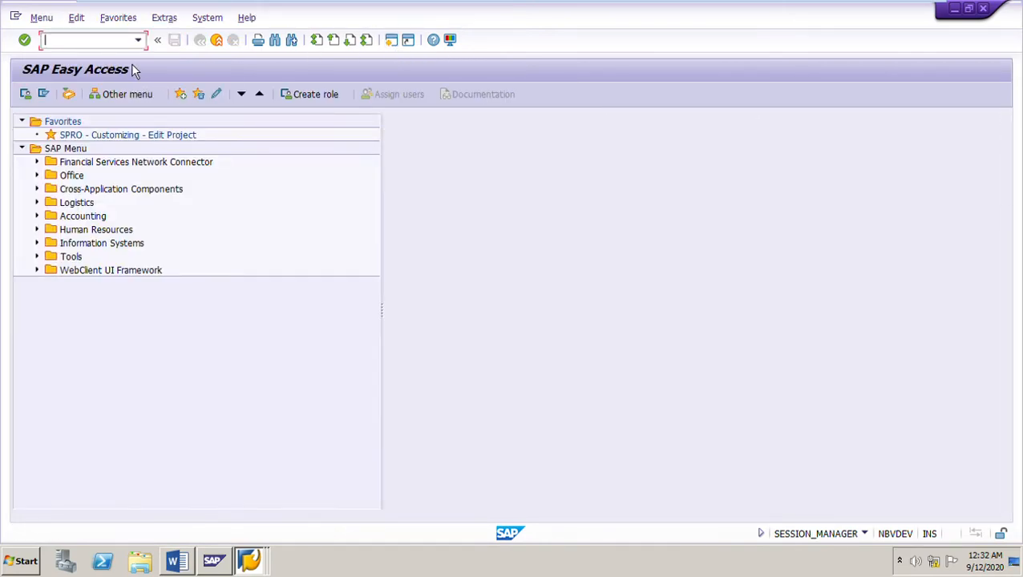
left_click(37, 203)
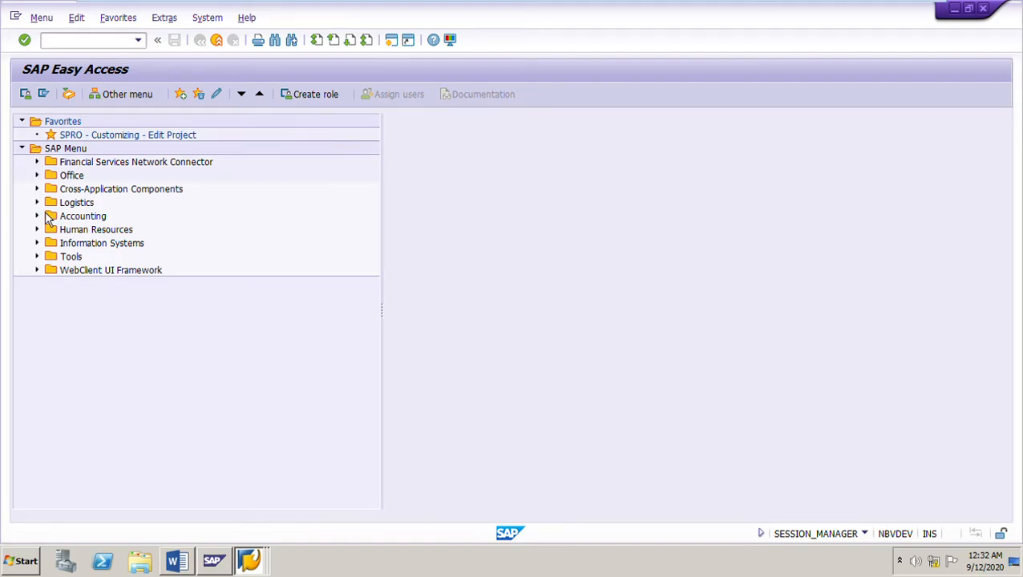
left_click(52, 216)
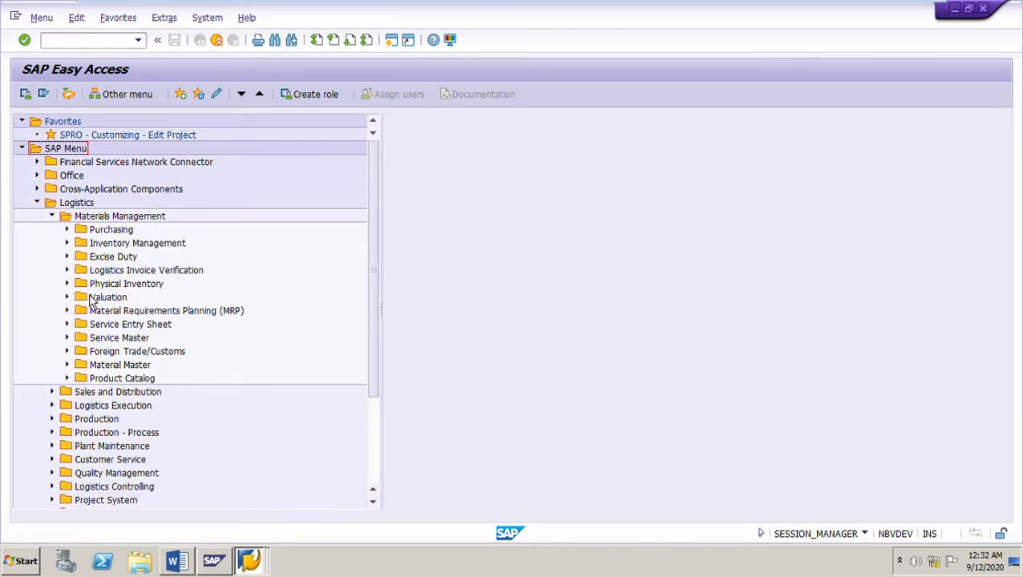
left_click(67, 270)
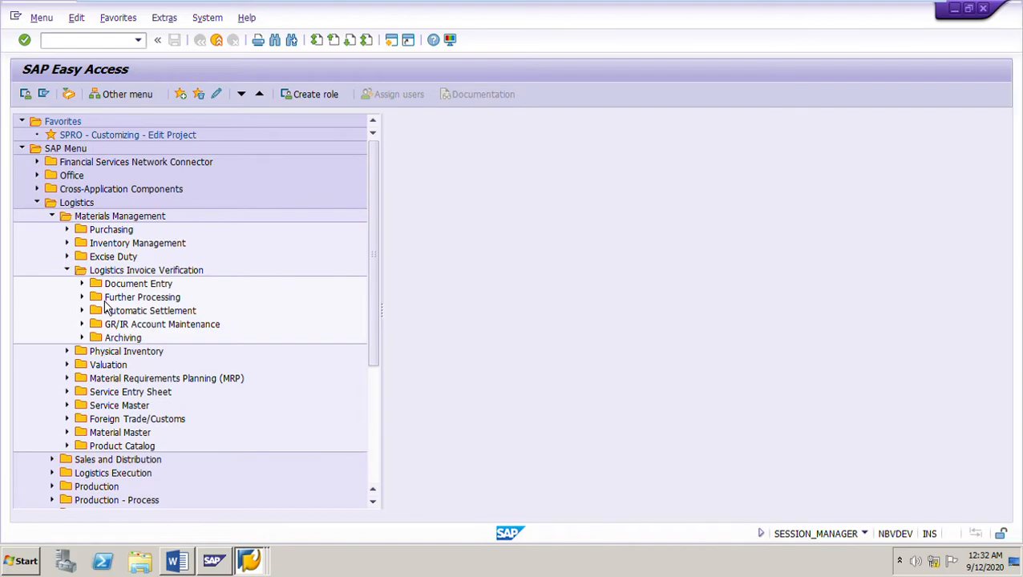
left_click(82, 297)
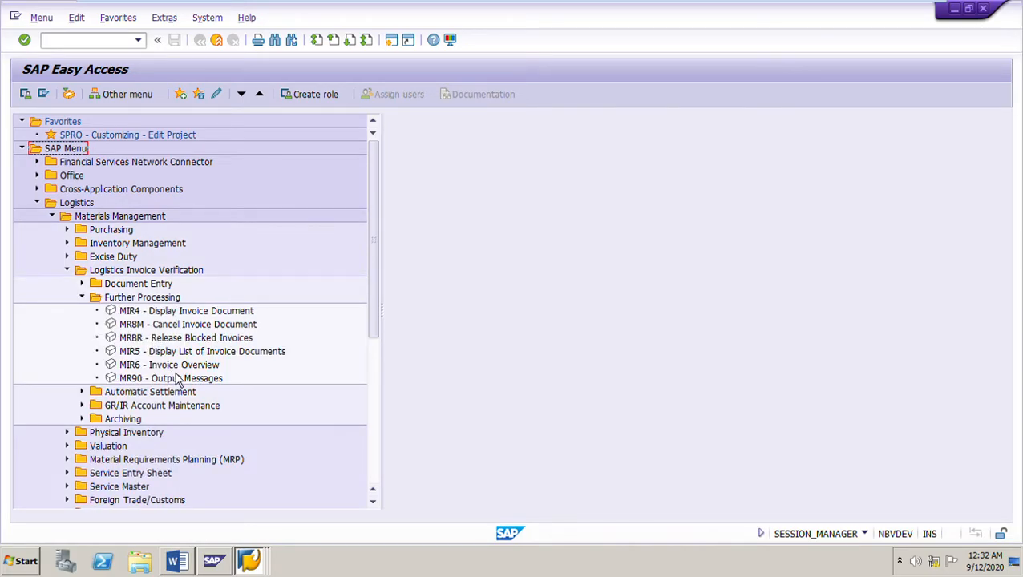
left_click(174, 368)
double_click(206, 372)
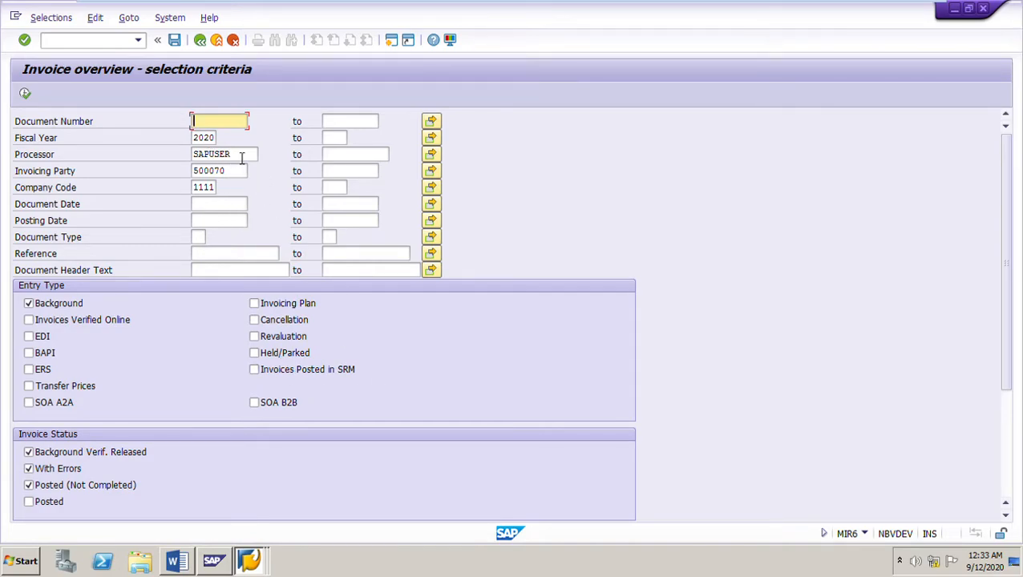
Add the Posted invoice status to the invoice overview selection and check the criteria against the Word exercise
left_click(245, 155)
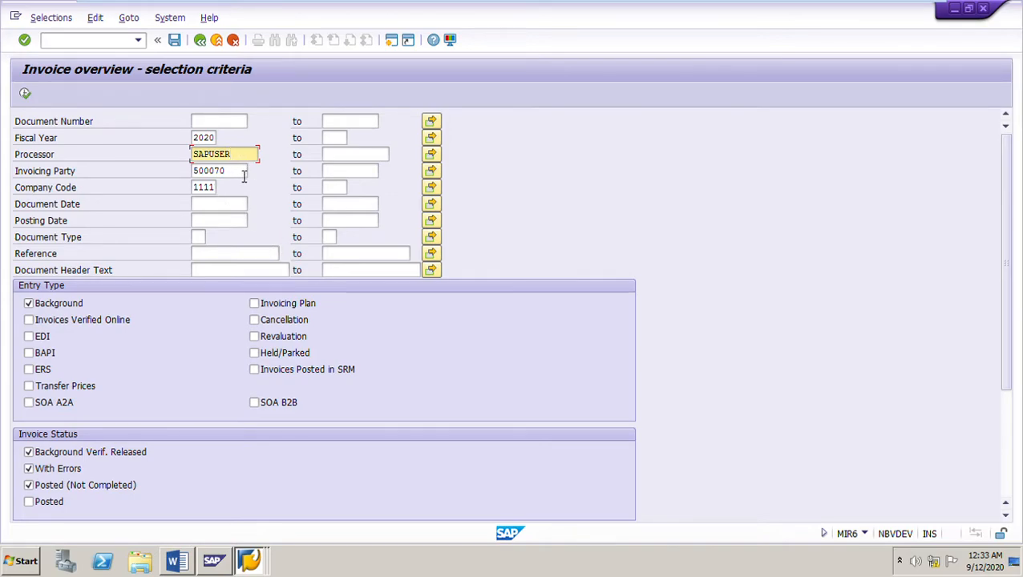
left_click(243, 171)
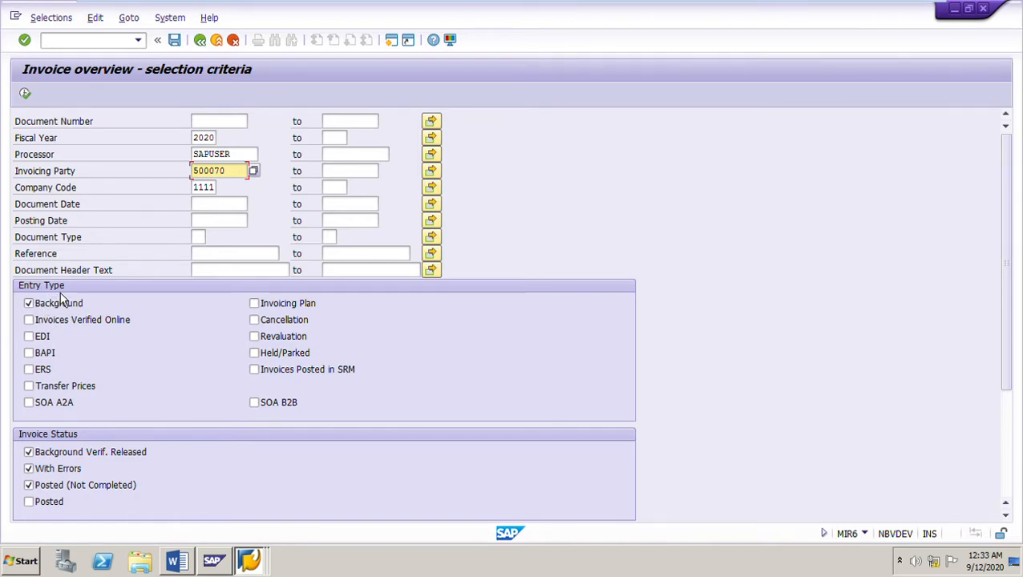
left_click(41, 504)
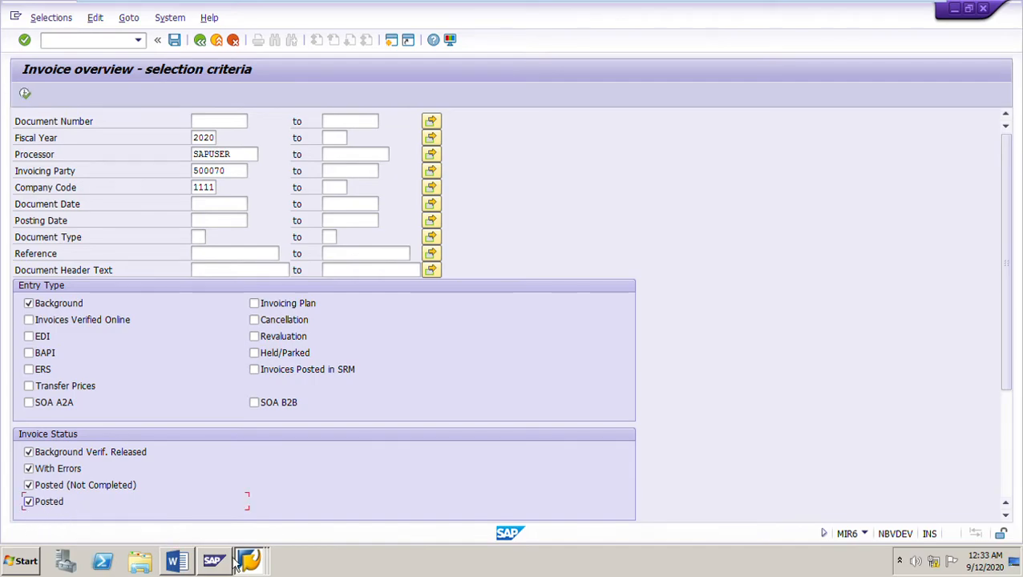
left_click(177, 561)
scroll(392, 436, "down", 3)
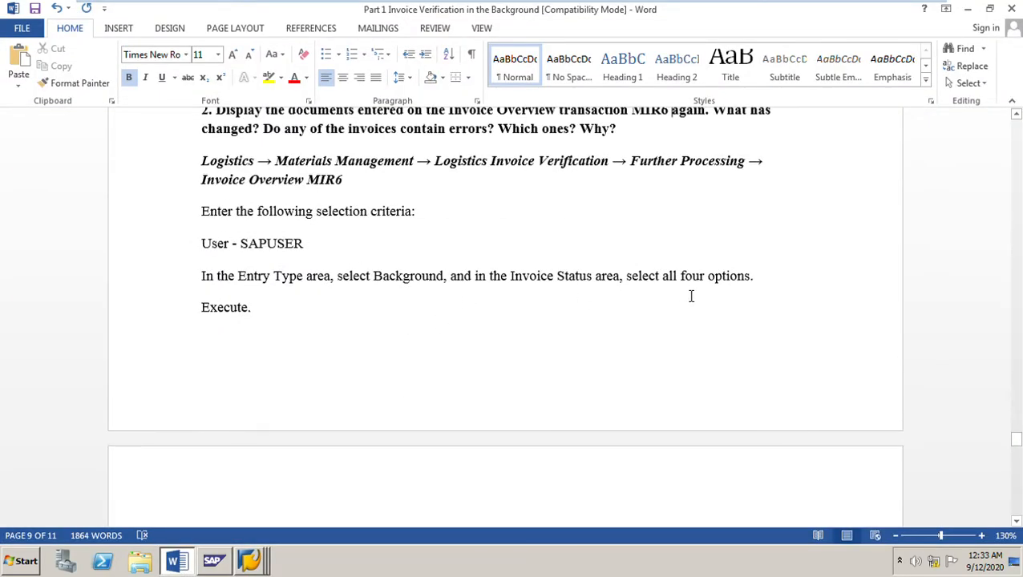
Switch to SAP, run the invoice overview selection and highlight the first invoice of the exercise in the resulting list
scroll(301, 381, "down", 3)
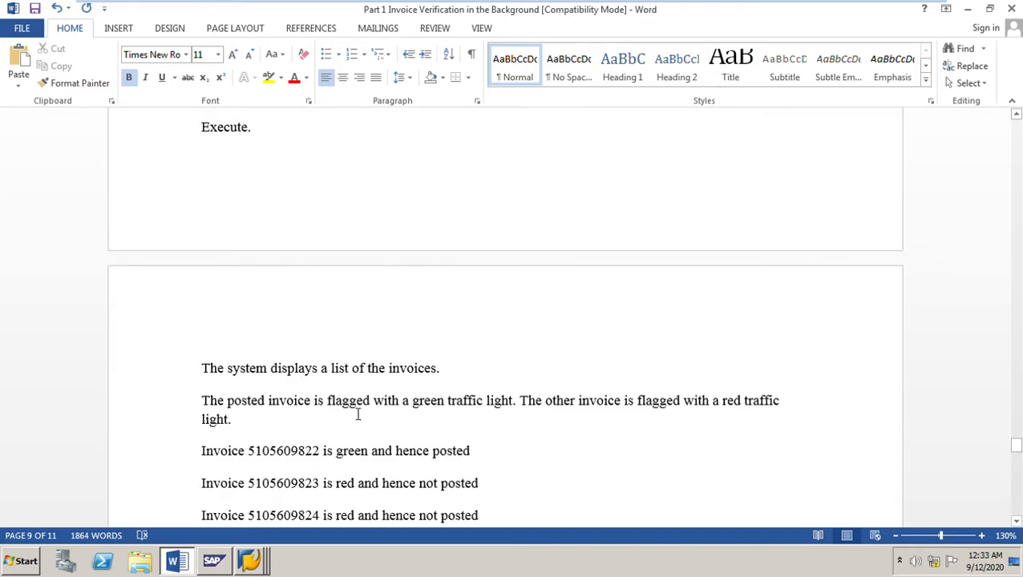
left_click(249, 562)
left_click(181, 525)
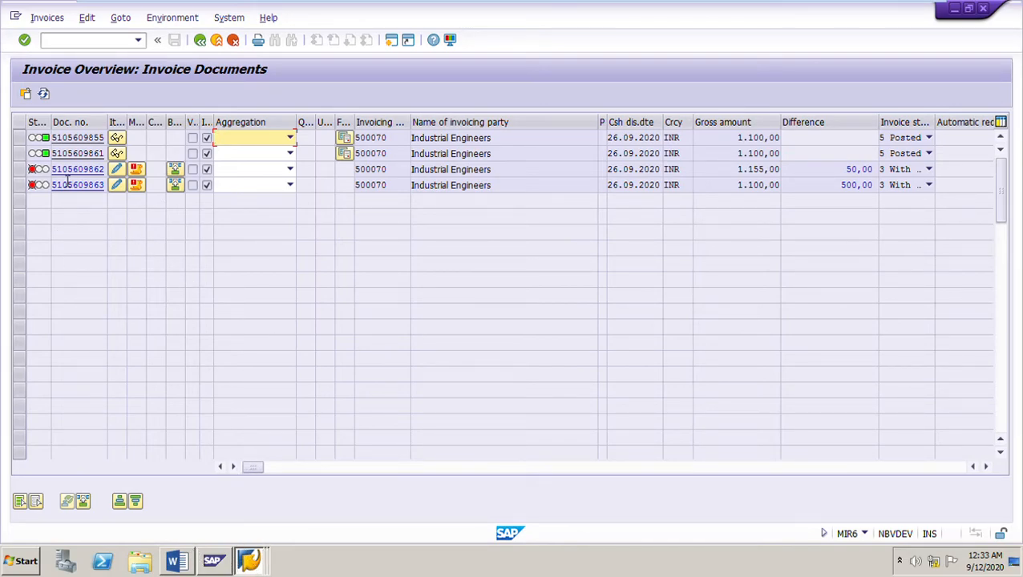
left_click(30, 155)
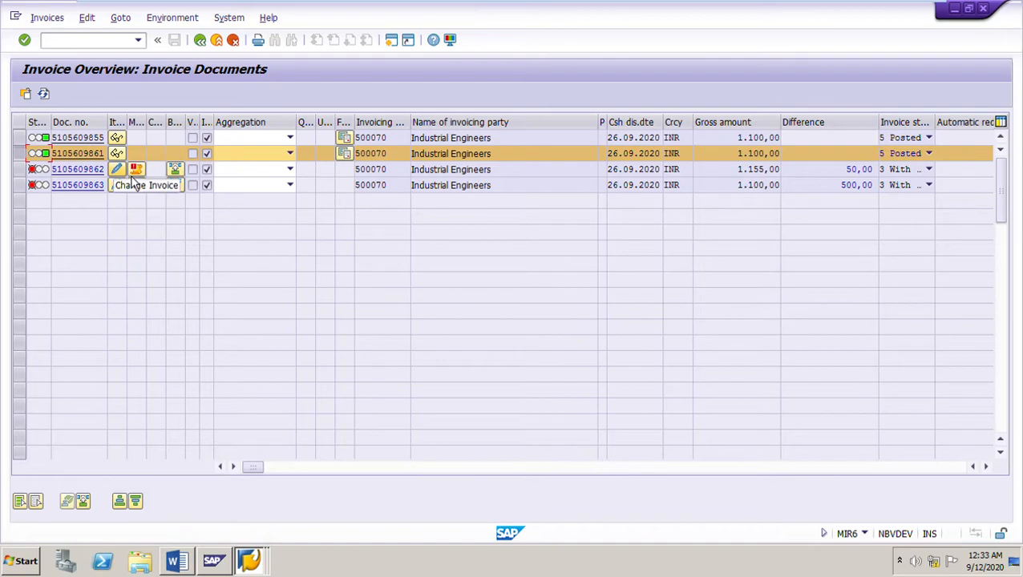
In the Word exercise, set the last two digits of the green, posted invoice's number to 61
left_click(191, 567)
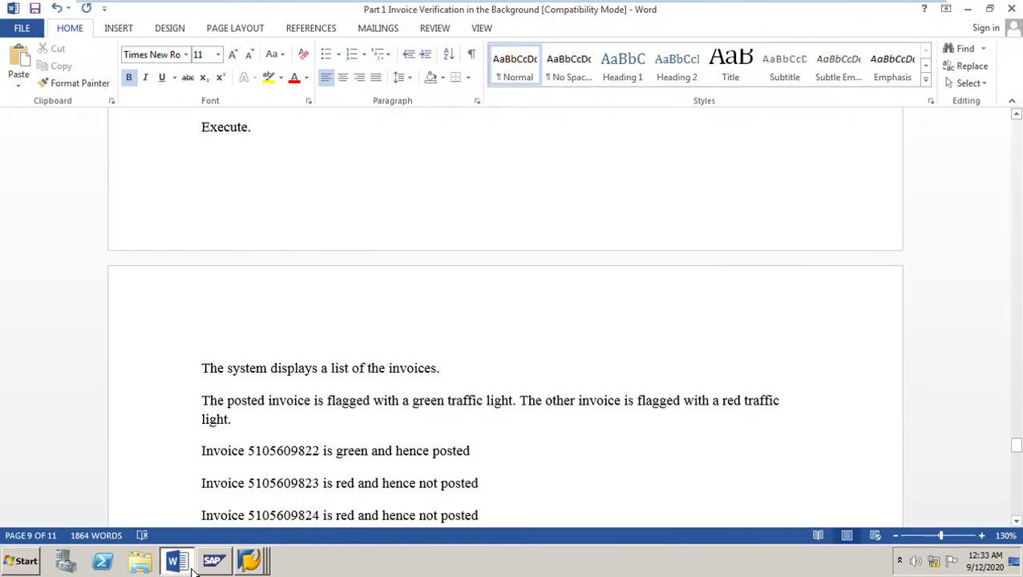
left_click(323, 457)
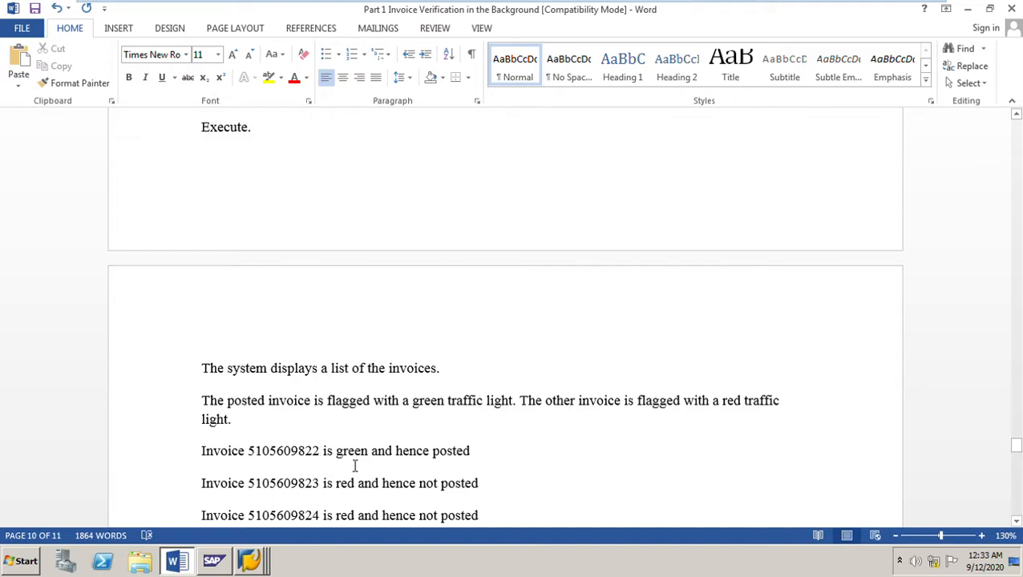
key("BackSpace")
key("BackSpace")
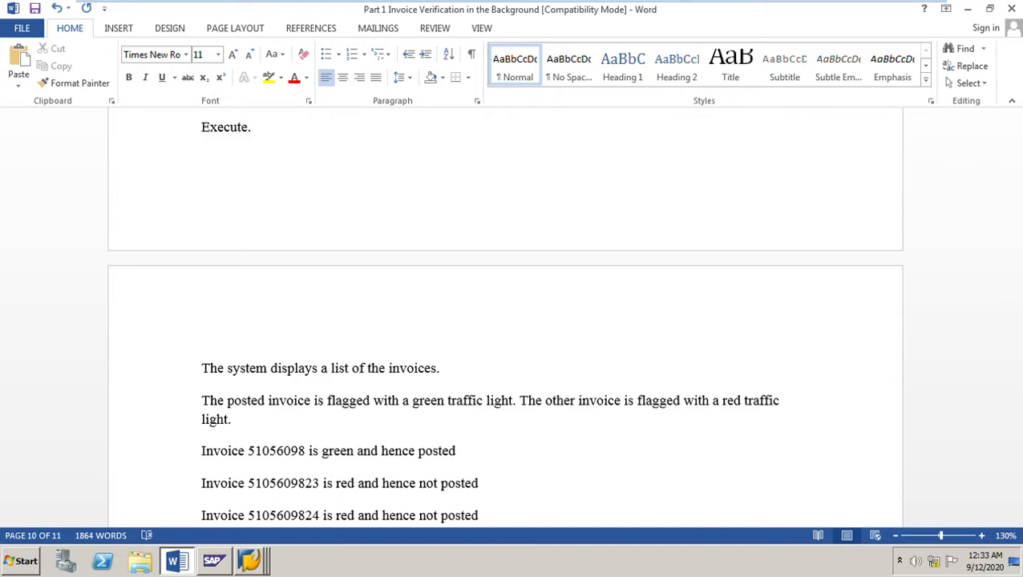
type("61")
scroll(466, 448, "down", 2)
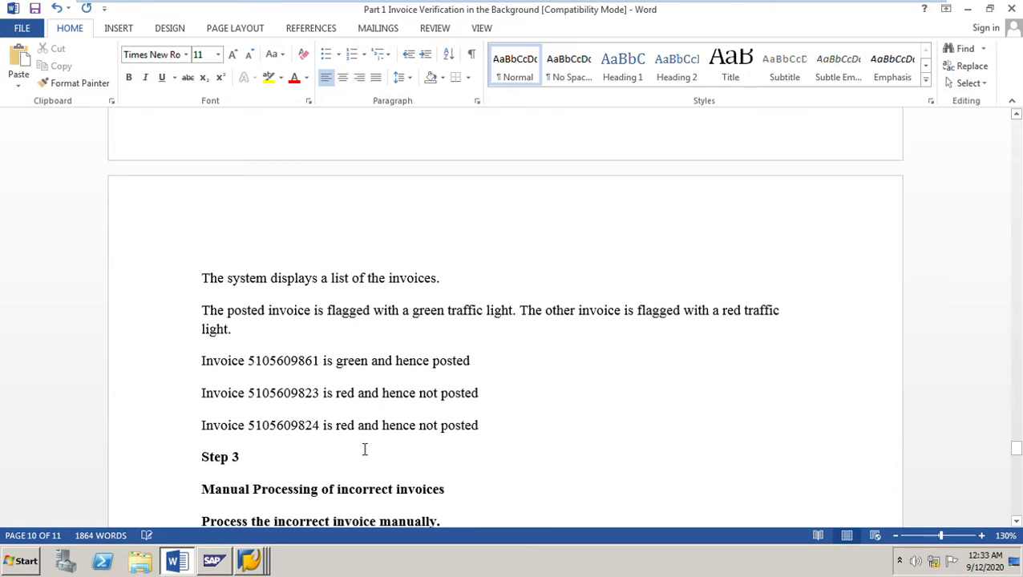
Set the last two digits of the two red, not posted invoice numbers to 62 and 63
left_click(319, 393)
key("BackSpace")
key("BackSpace")
type("62")
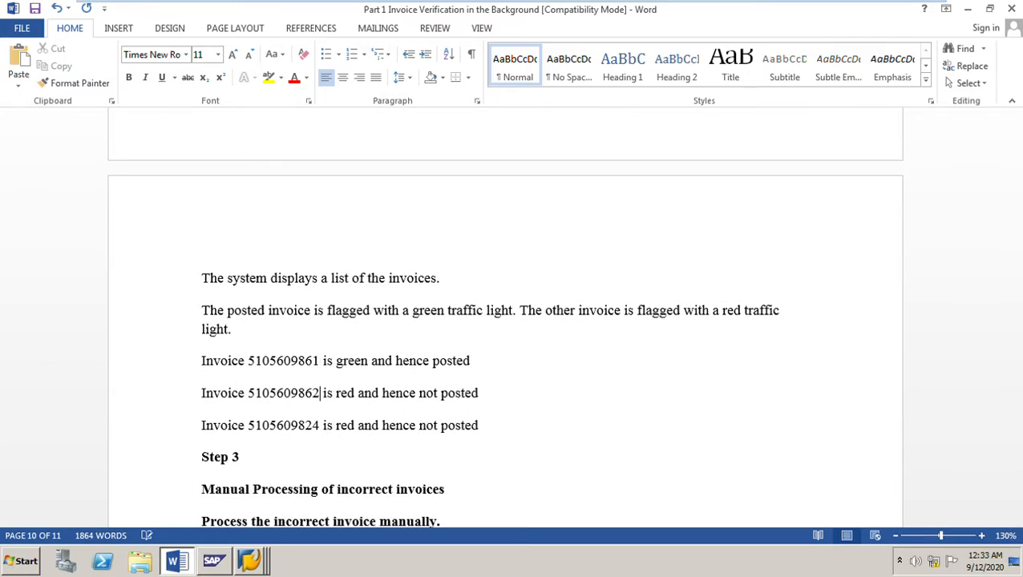
left_click(319, 424)
key("BackSpace")
key("BackSpace")
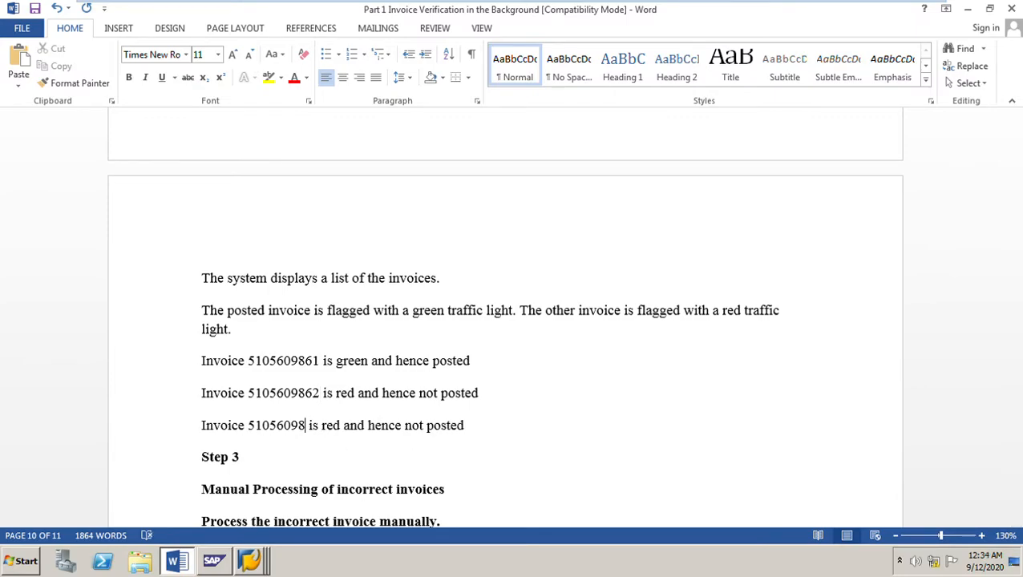
type("63")
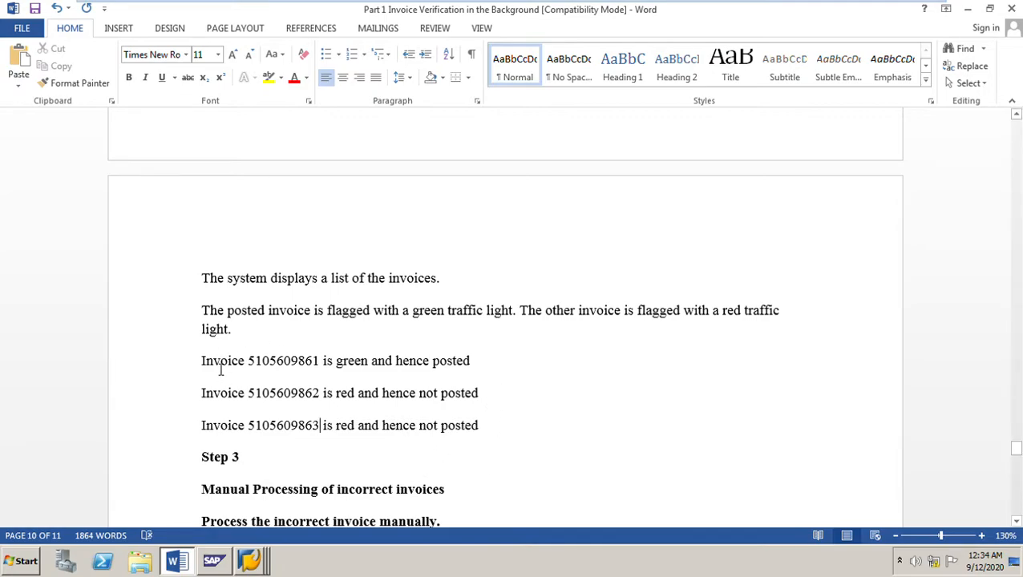
Compare the statuses and differences of the second and third invoices in the SAP invoice overview with the exercise's answers
left_click_drag(201, 361, 484, 363)
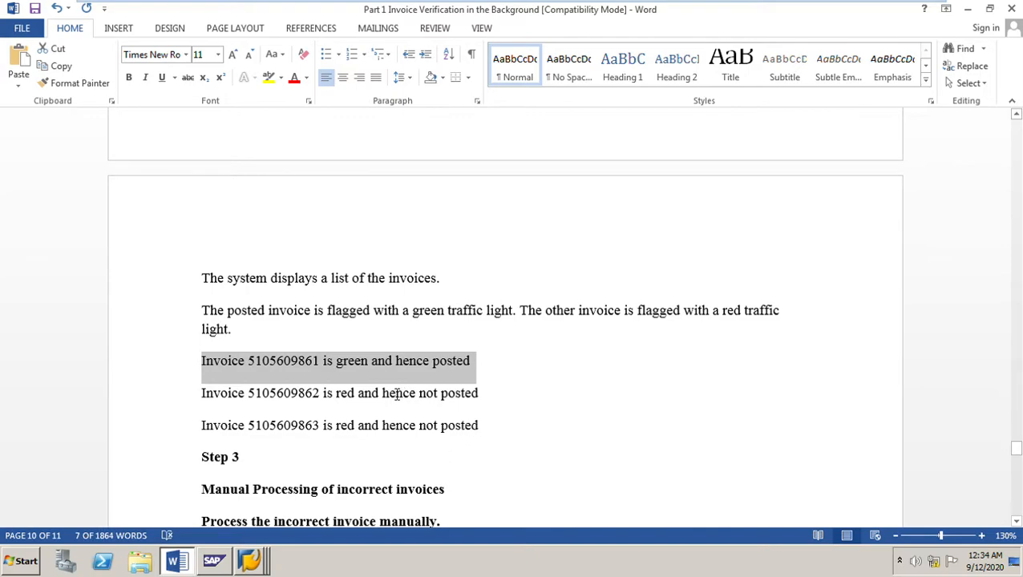
left_click(250, 560)
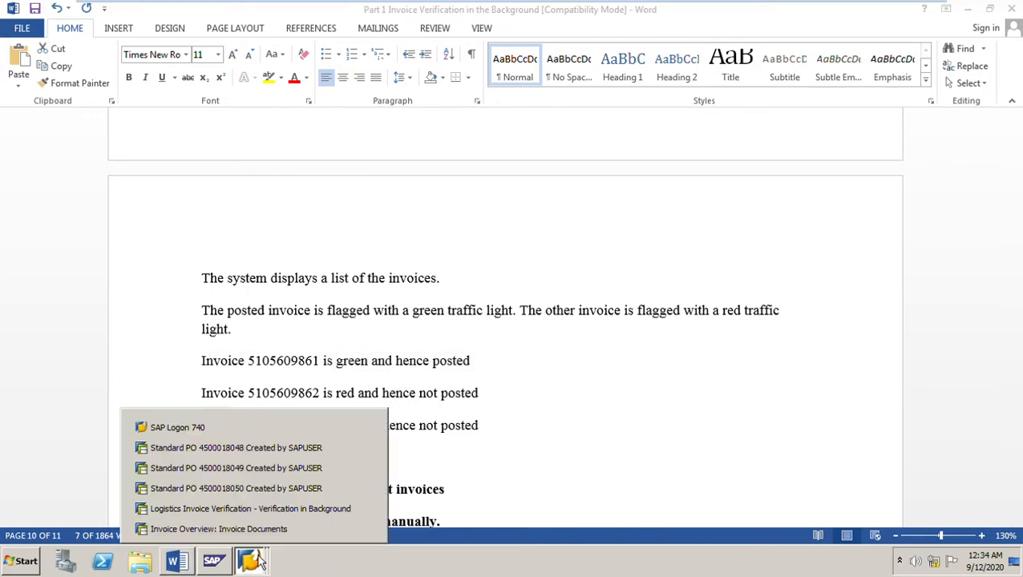
left_click(248, 533)
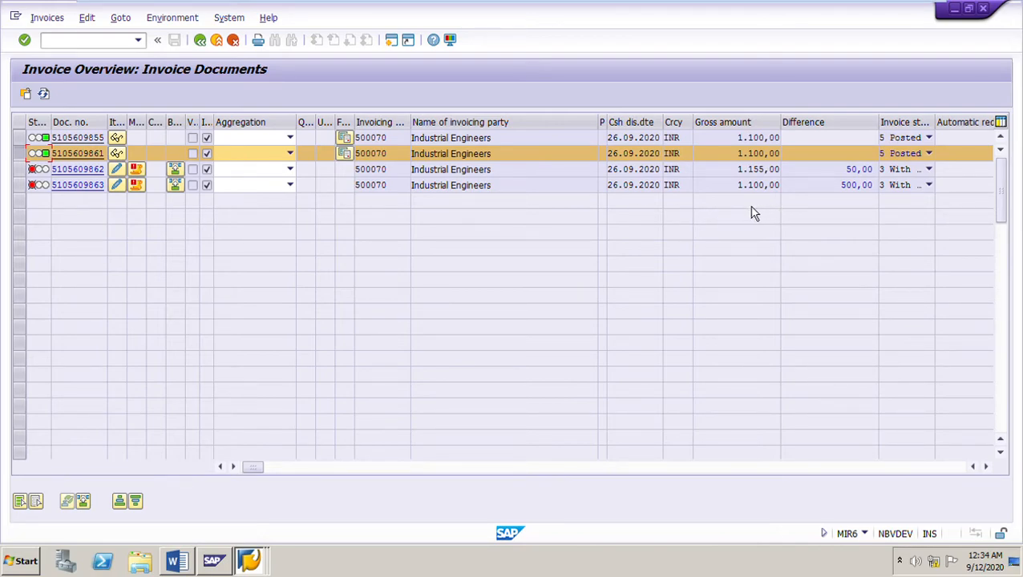
left_click(27, 172)
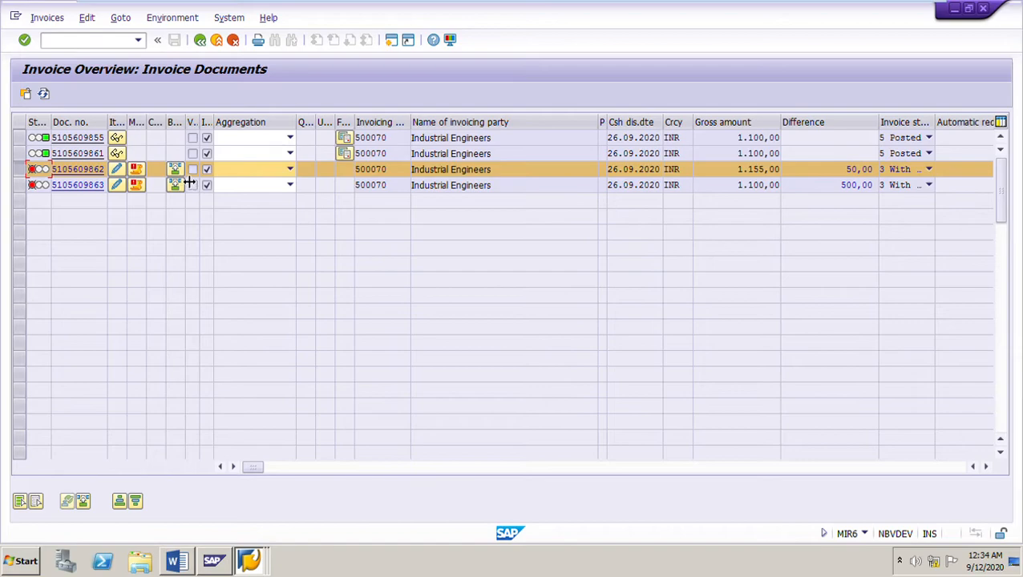
left_click(25, 201)
left_click(20, 184)
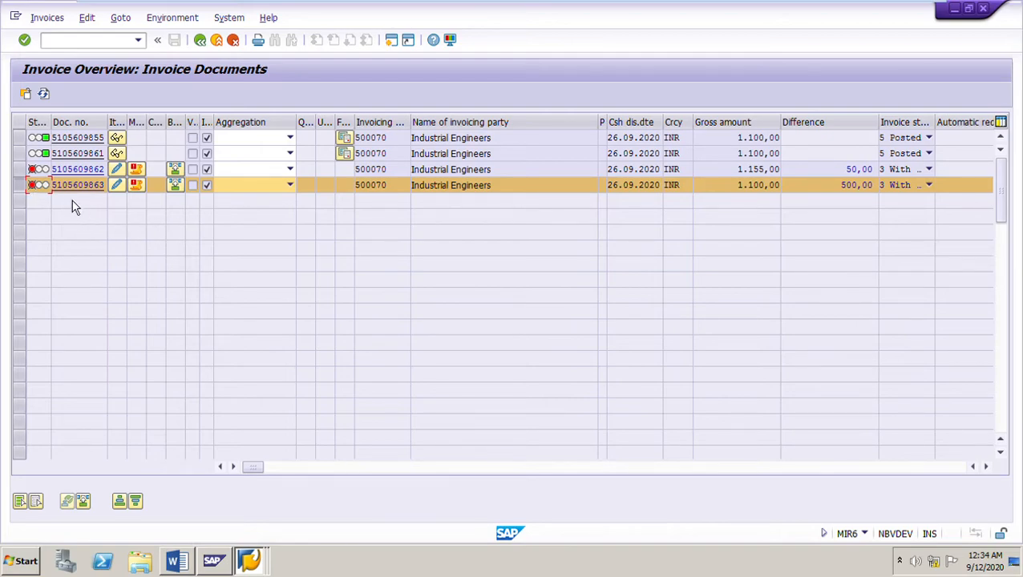
left_click(23, 188)
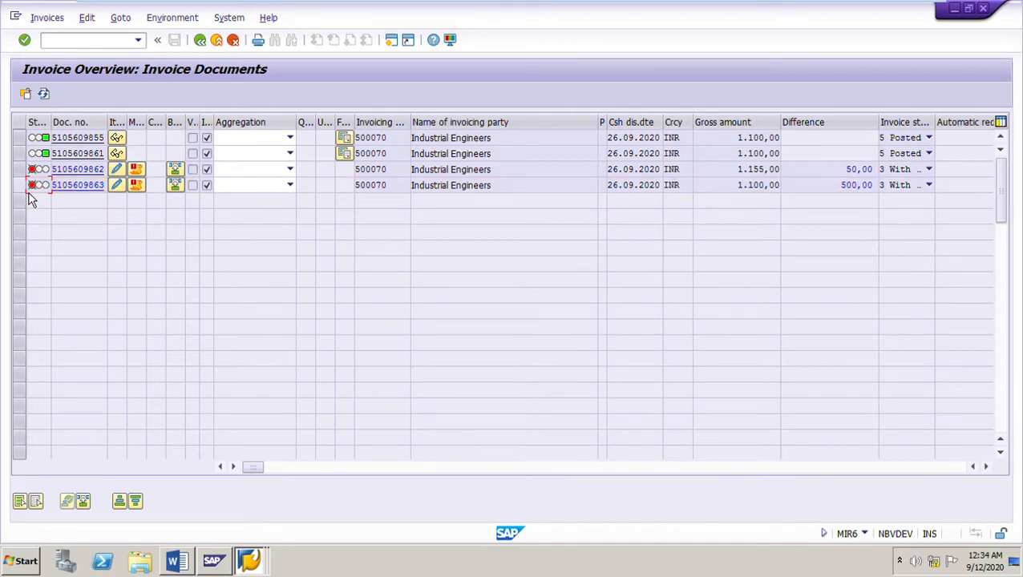
left_click(24, 189)
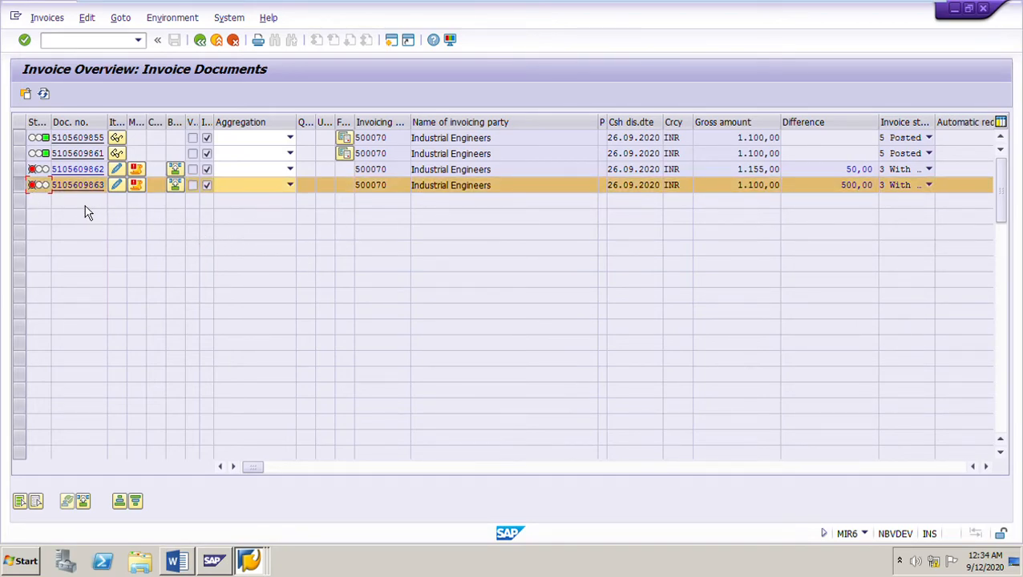
Read the Word exercise's Step 3 on incorrect invoices and examine the second invoice's message log in the SAP invoice overview
left_click(176, 561)
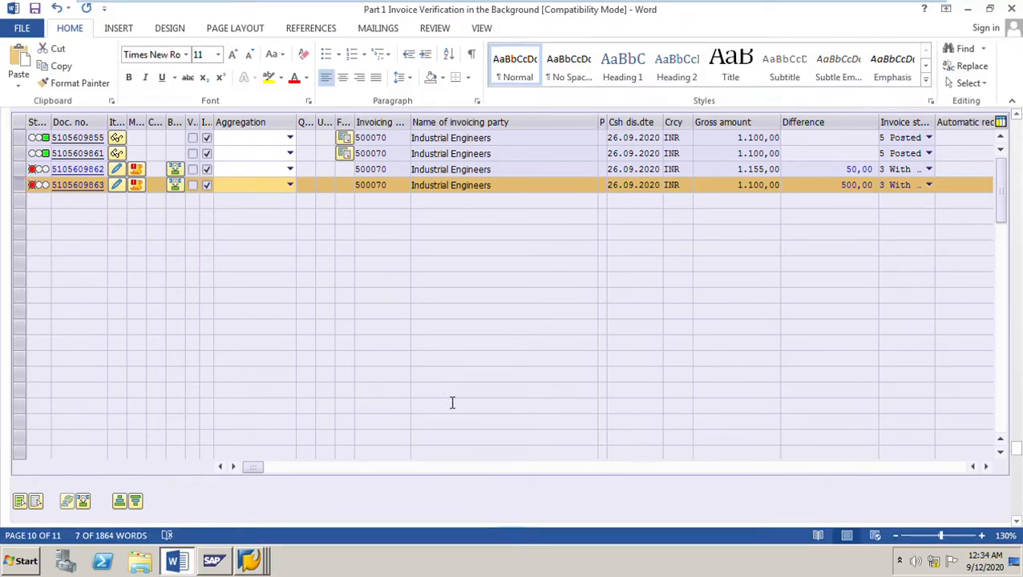
scroll(446, 401, "down", 5)
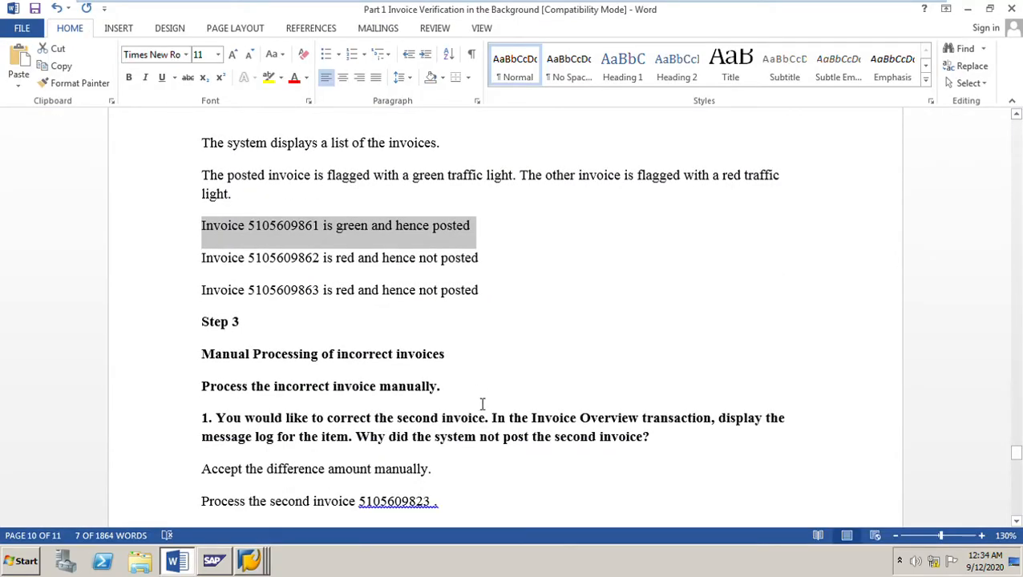
left_click(485, 373)
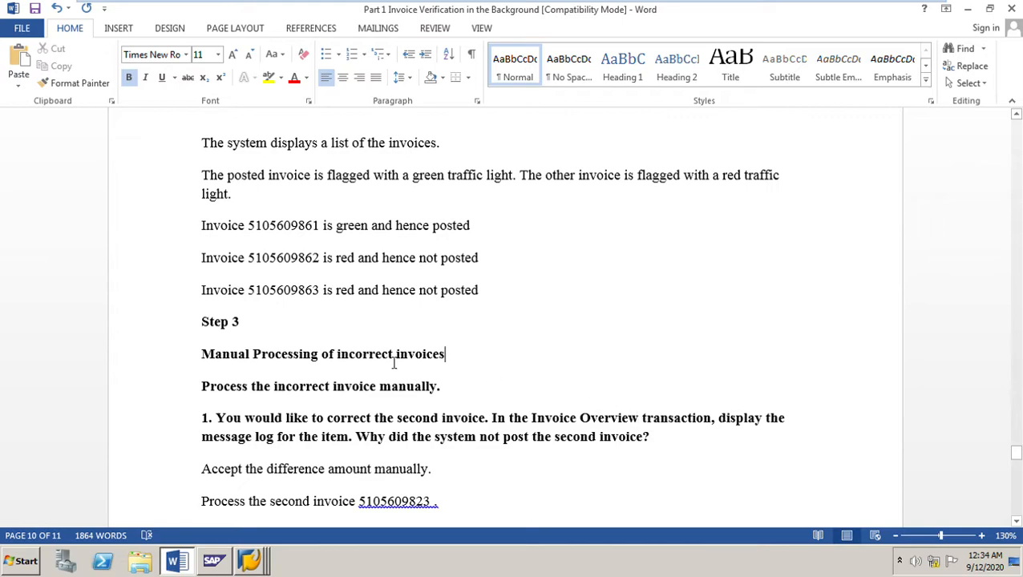
scroll(508, 397, "down", 3)
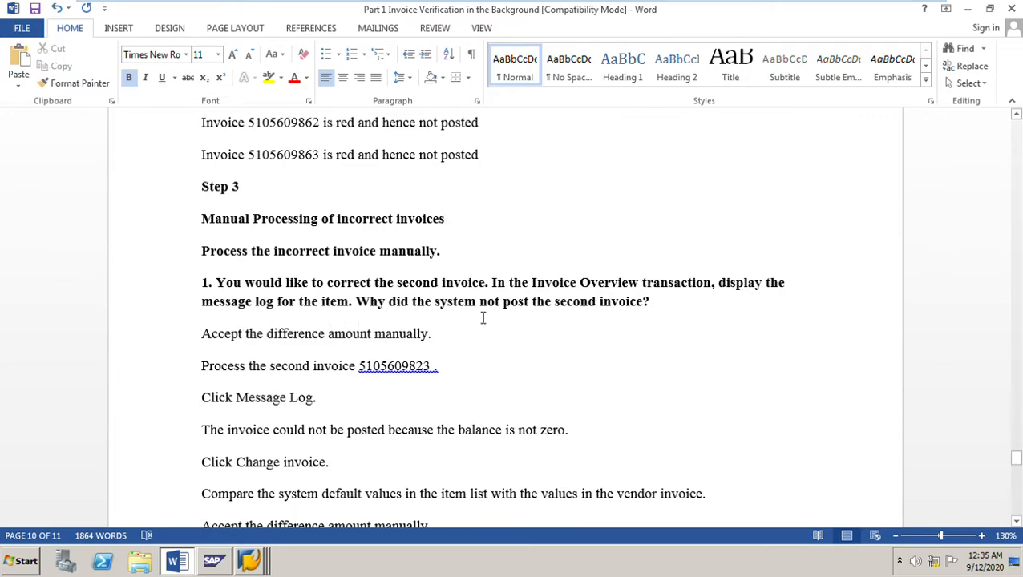
left_click(254, 566)
left_click(365, 530)
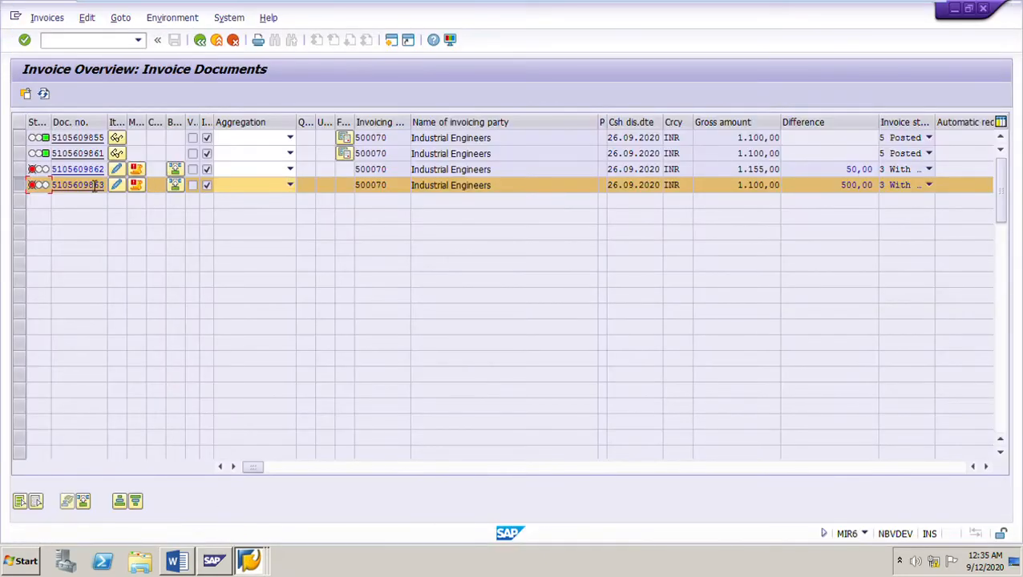
left_click(22, 187)
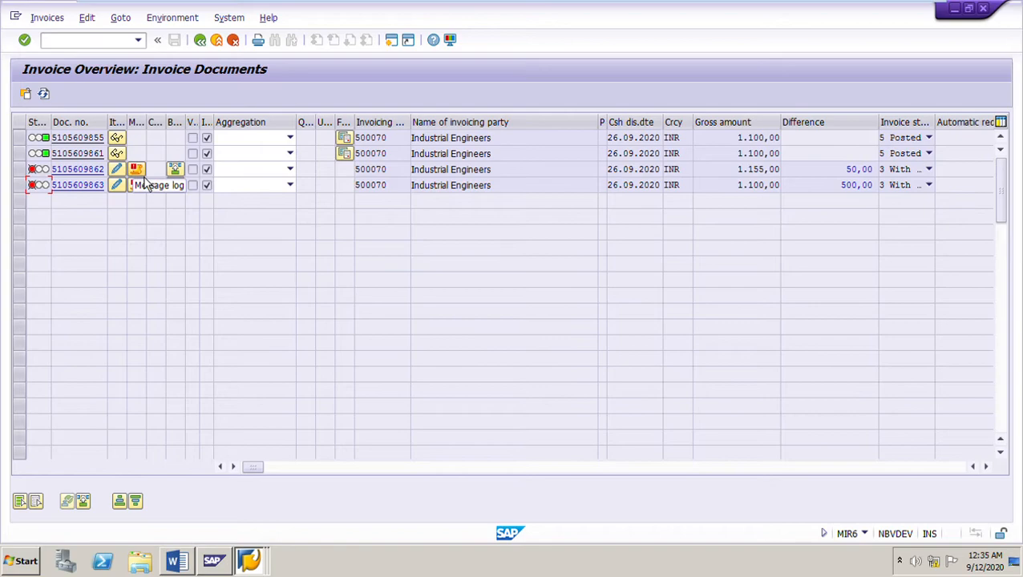
left_click(137, 169)
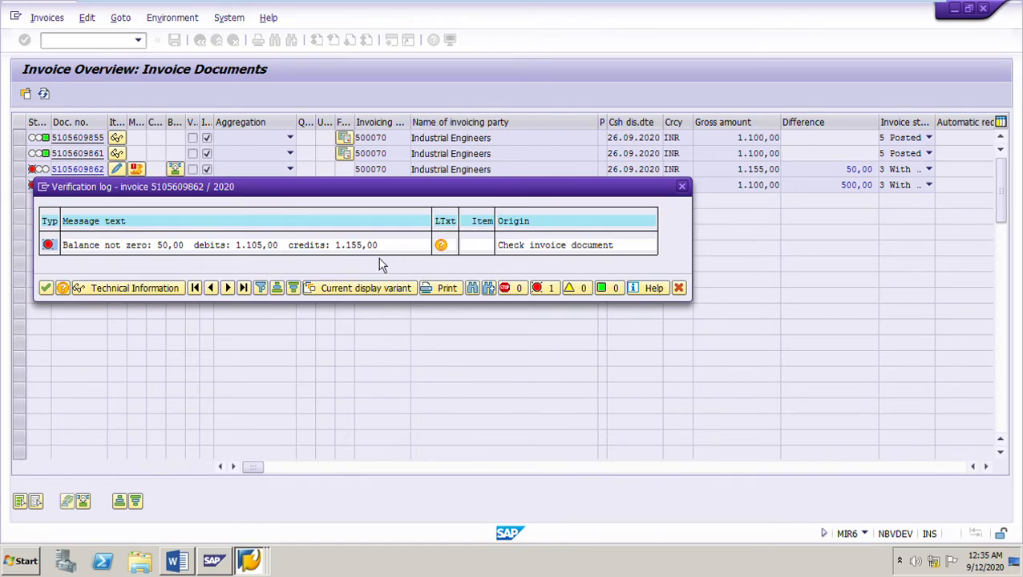
left_click(167, 246)
left_click(679, 287)
In the Word exercise's Step 3, set the second invoice number's last two digits to 62 and remove the period after it
left_click(177, 561)
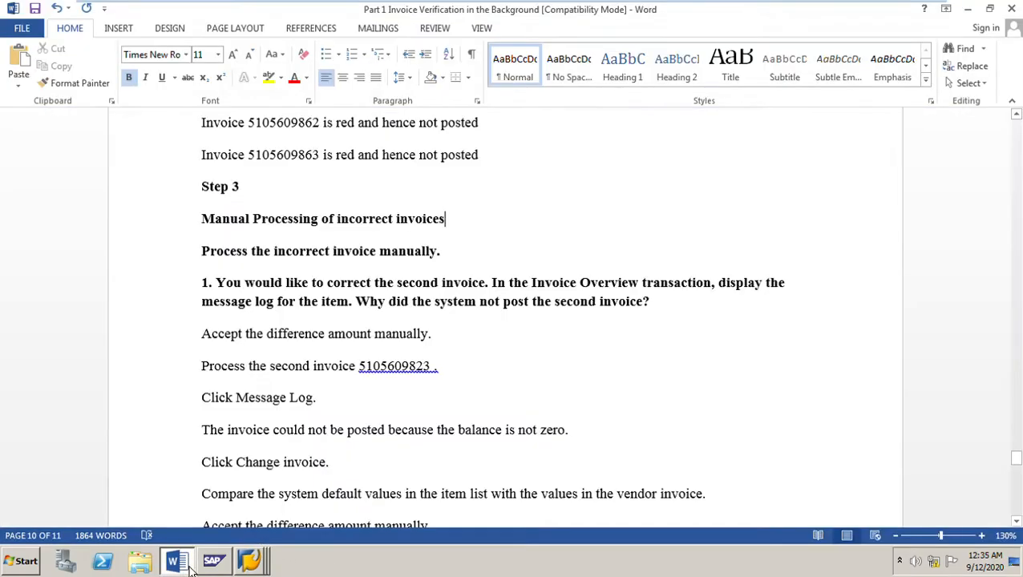
scroll(614, 347, "down", 2)
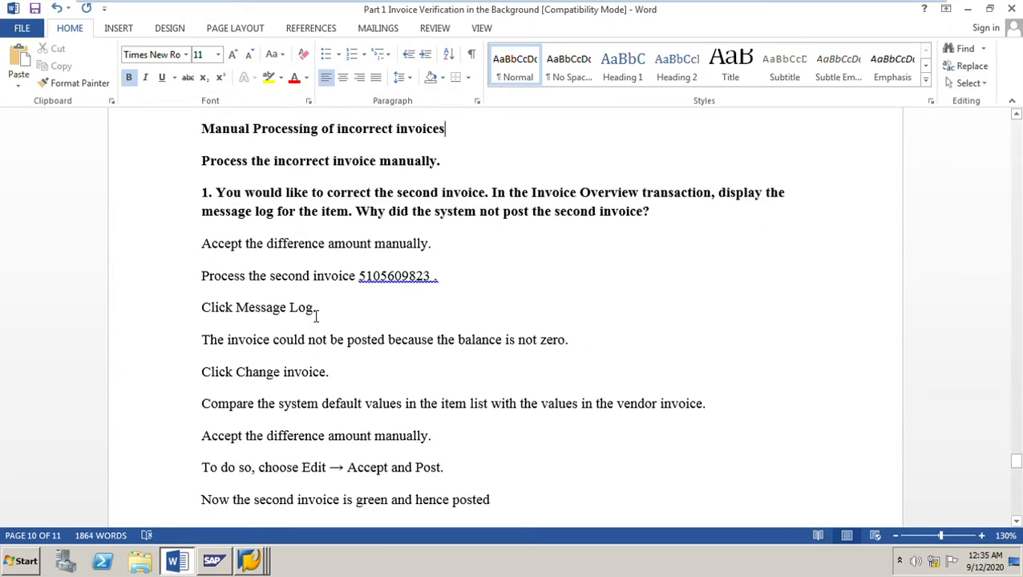
scroll(484, 301, "up", 2)
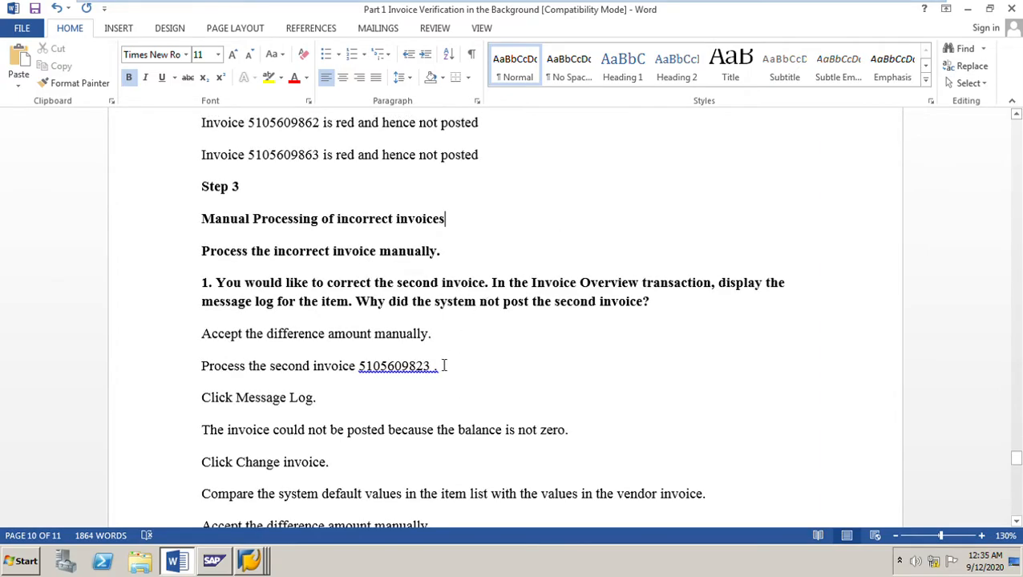
scroll(441, 367, "up", 2)
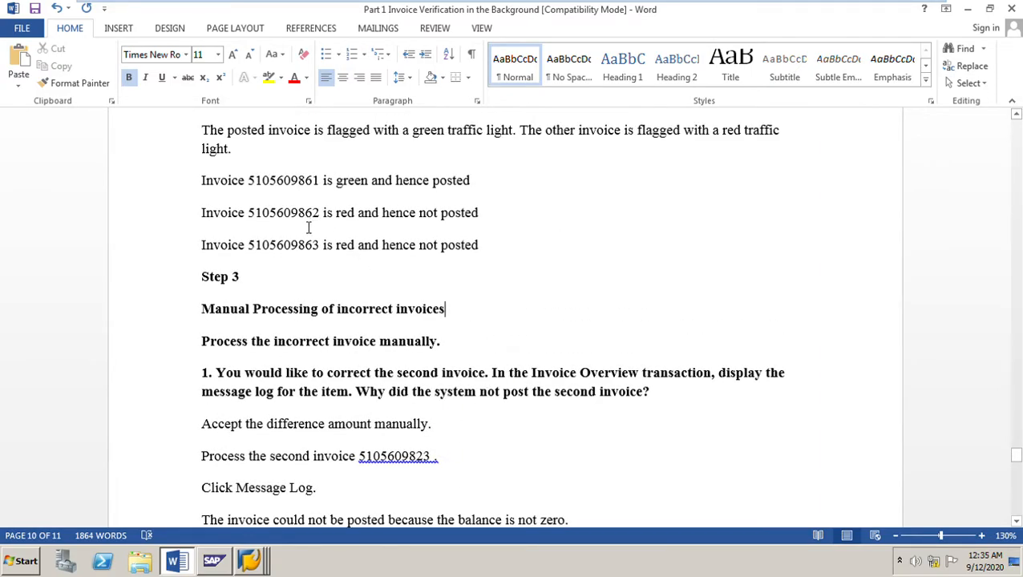
left_click(437, 458)
key("BackSpace")
key("BackSpace")
type("62")
scroll(523, 439, "down", 3)
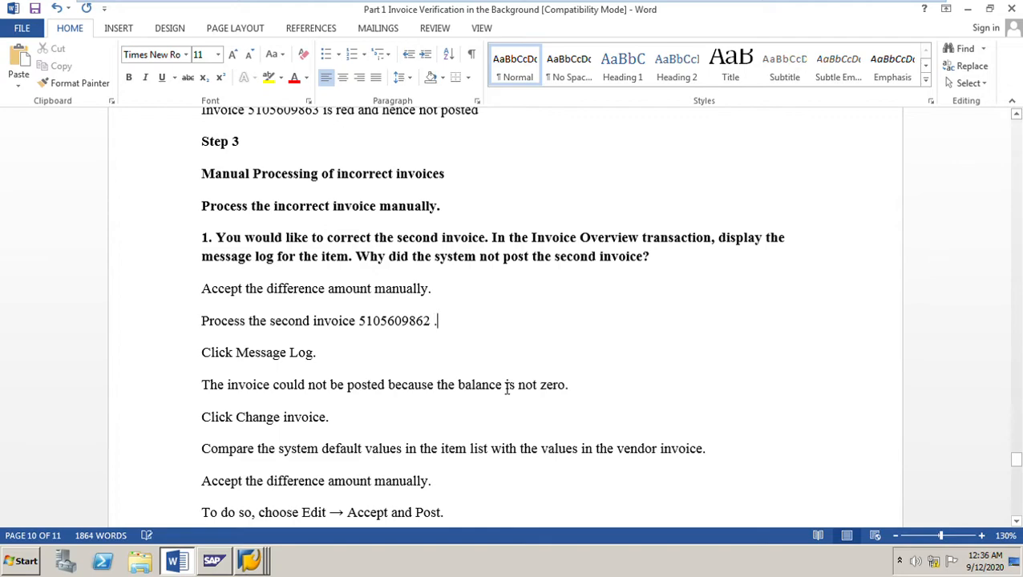
key("BackSpace")
Open the second invoice for changing from the SAP invoice overview, examine its balance and return to the Word instructions
scroll(393, 426, "down", 1)
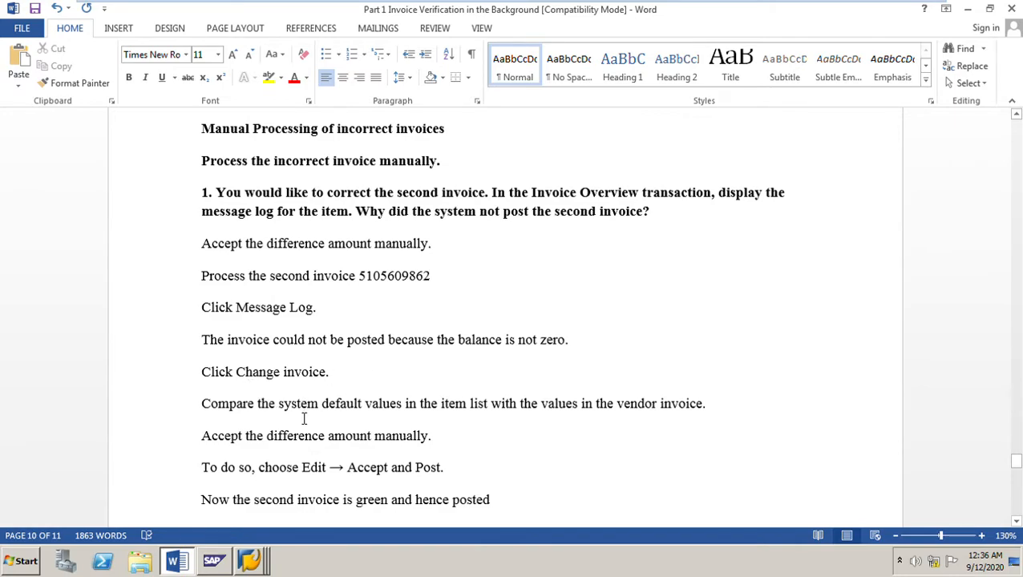
left_click(249, 562)
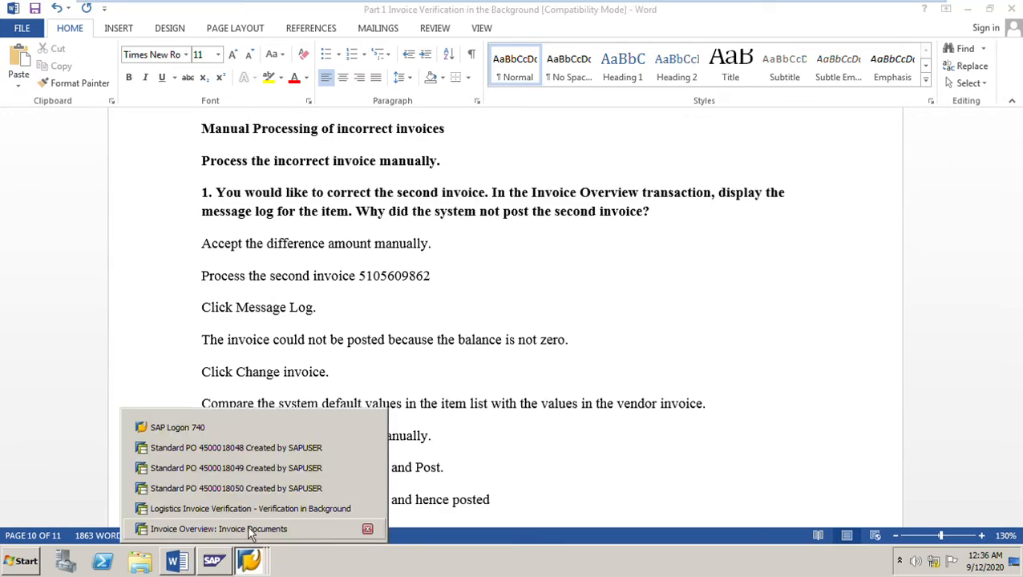
left_click(247, 533)
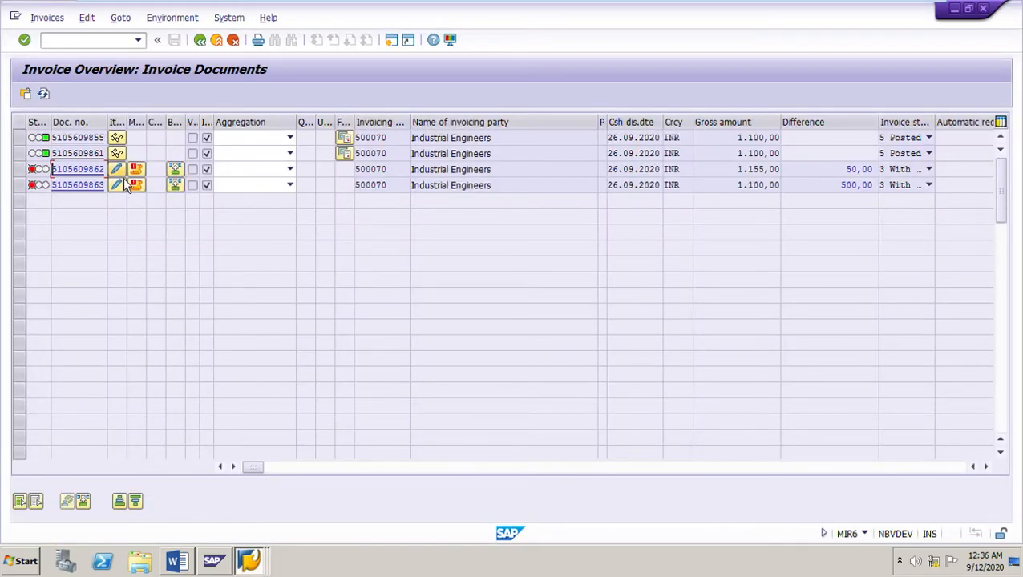
left_click(122, 177)
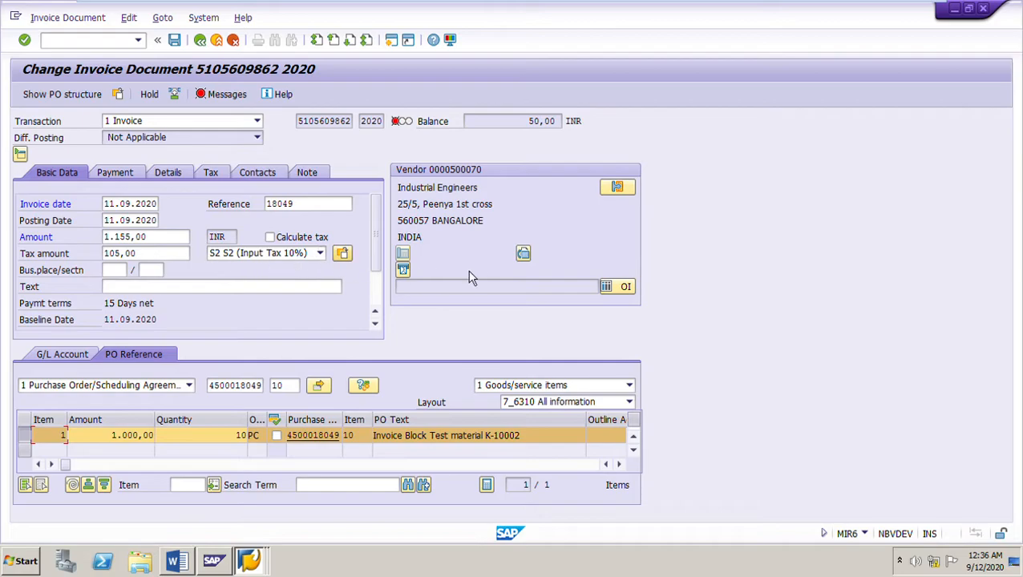
left_click_drag(535, 124, 674, 137)
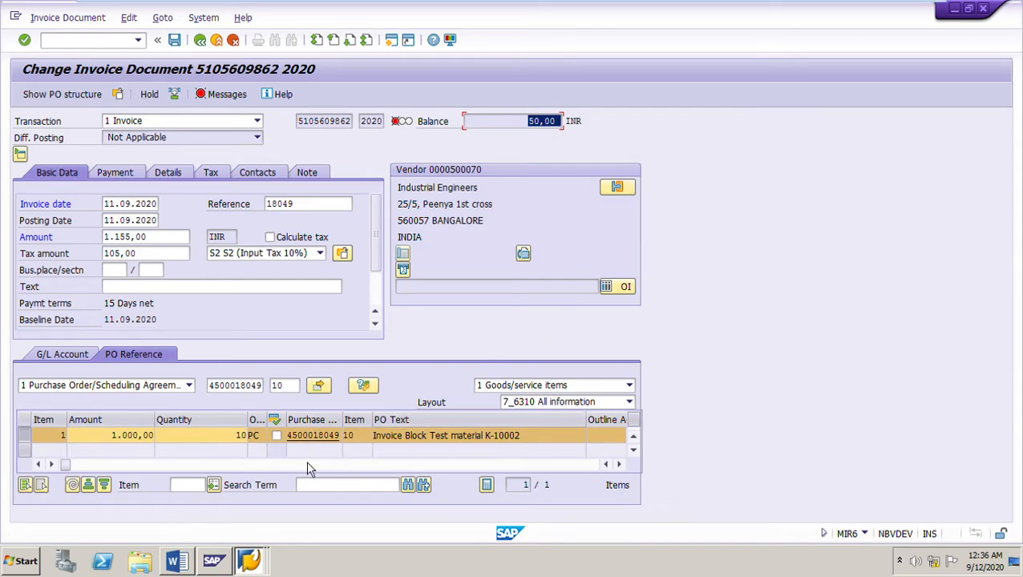
left_click(183, 567)
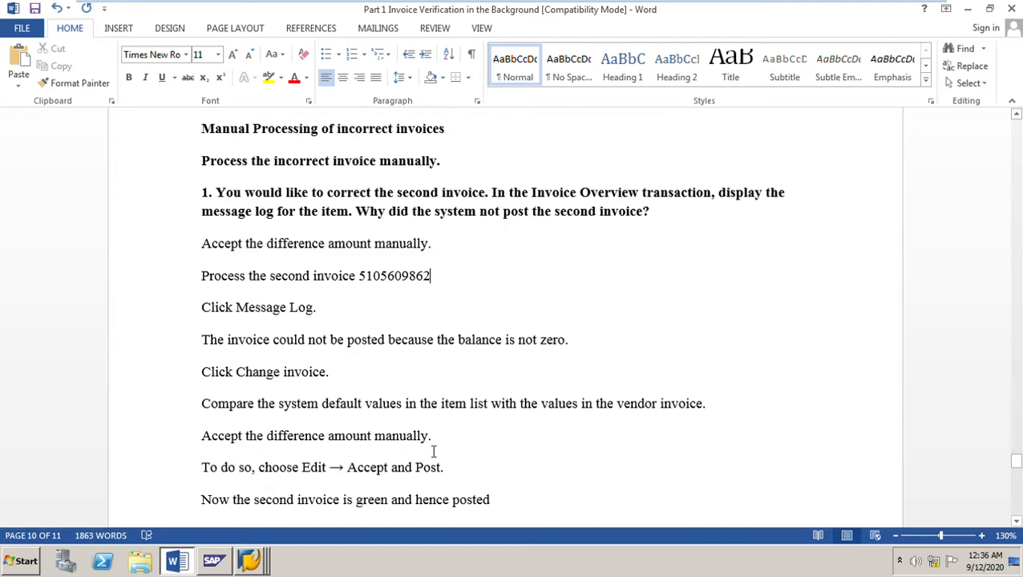
Follow the Word instruction for the second invoice by running Accept and Post on it in the SAP Change Invoice Document window
left_click_drag(301, 471, 457, 482)
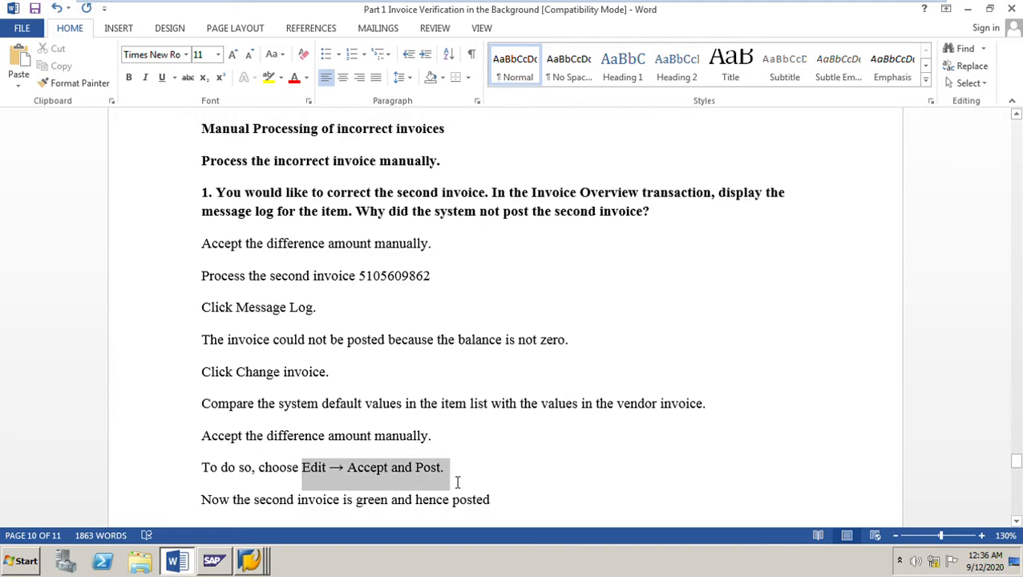
scroll(596, 480, "down", 2)
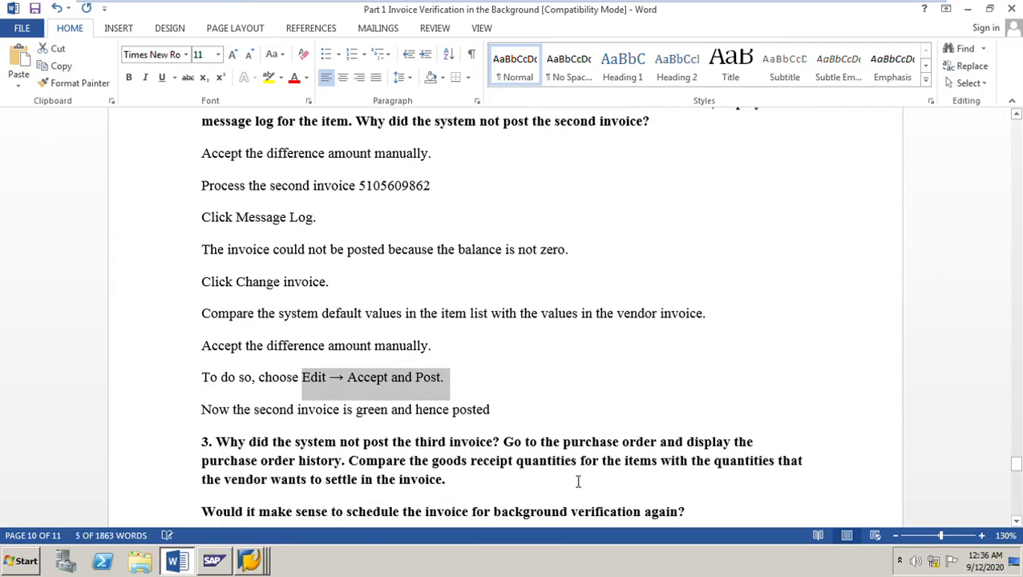
left_click(249, 561)
left_click(241, 530)
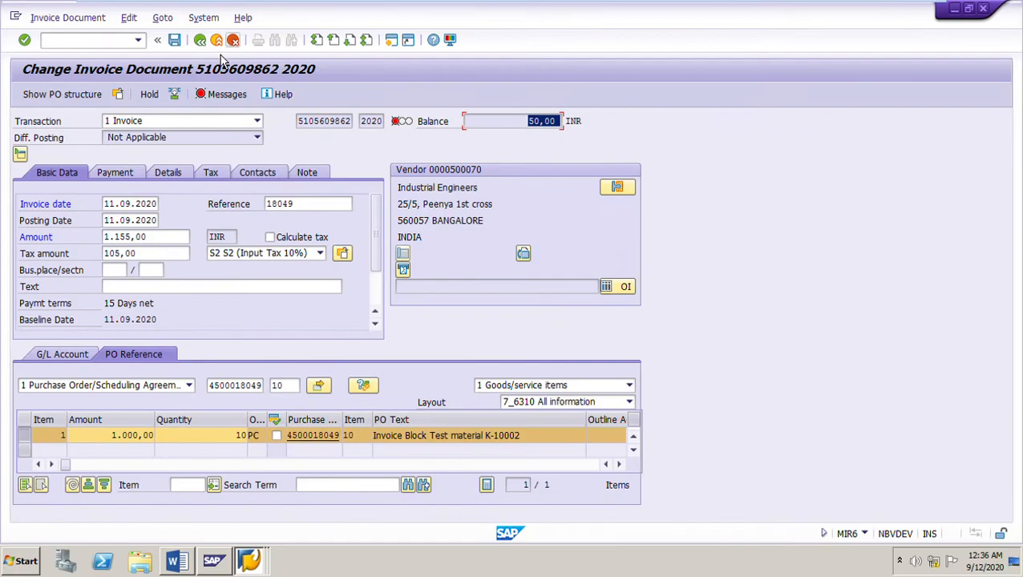
left_click(130, 17)
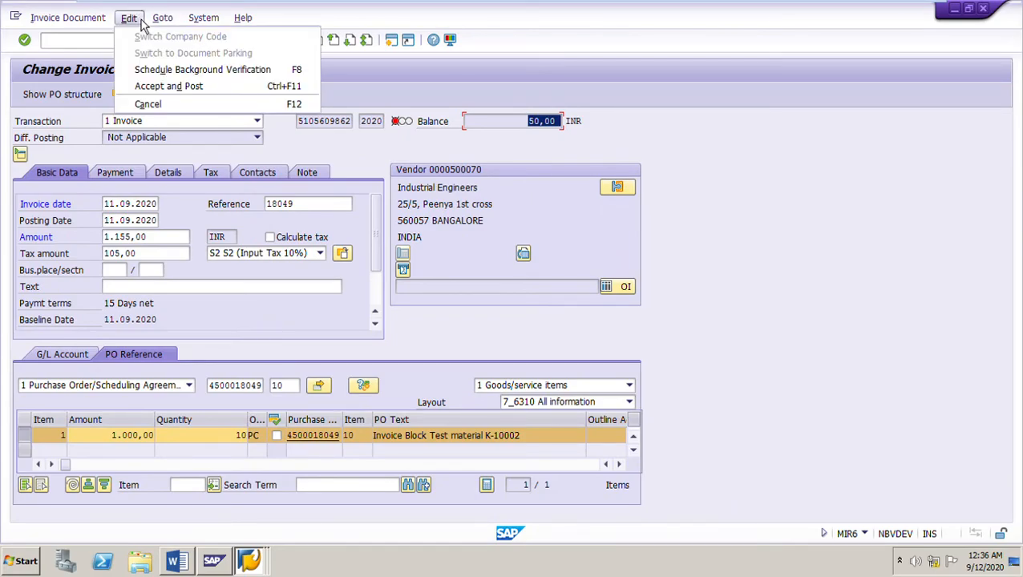
left_click(162, 90)
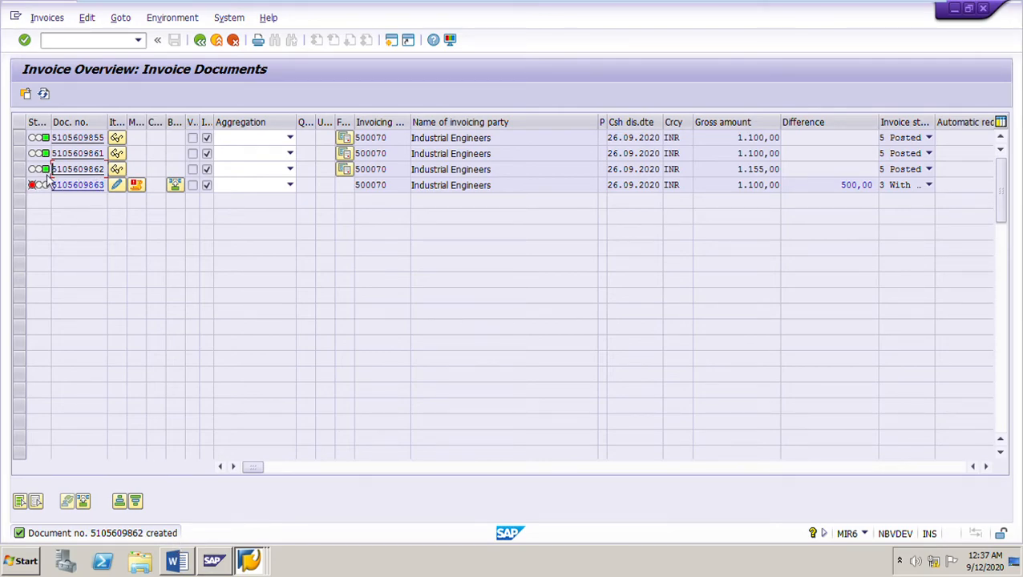
Check the second invoice's status in the invoice overview and read question 3 about the third invoice in the Word exercise
left_click(20, 169)
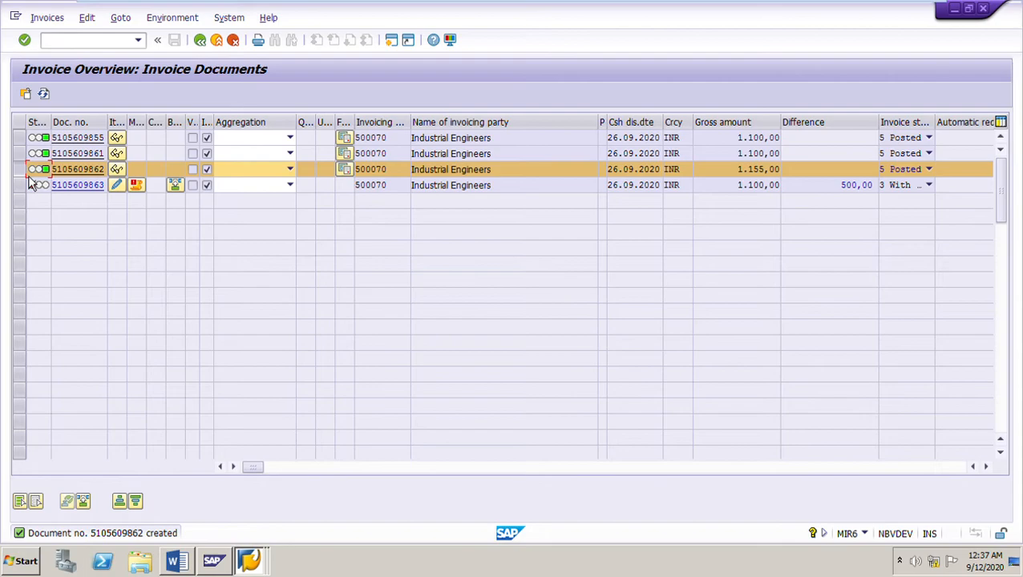
left_click(29, 180)
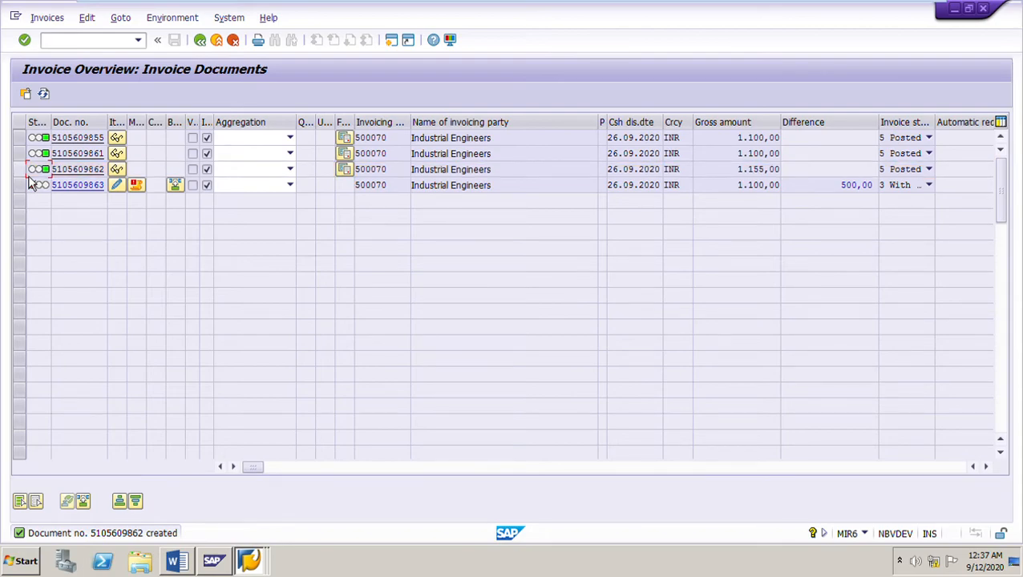
left_click(29, 183)
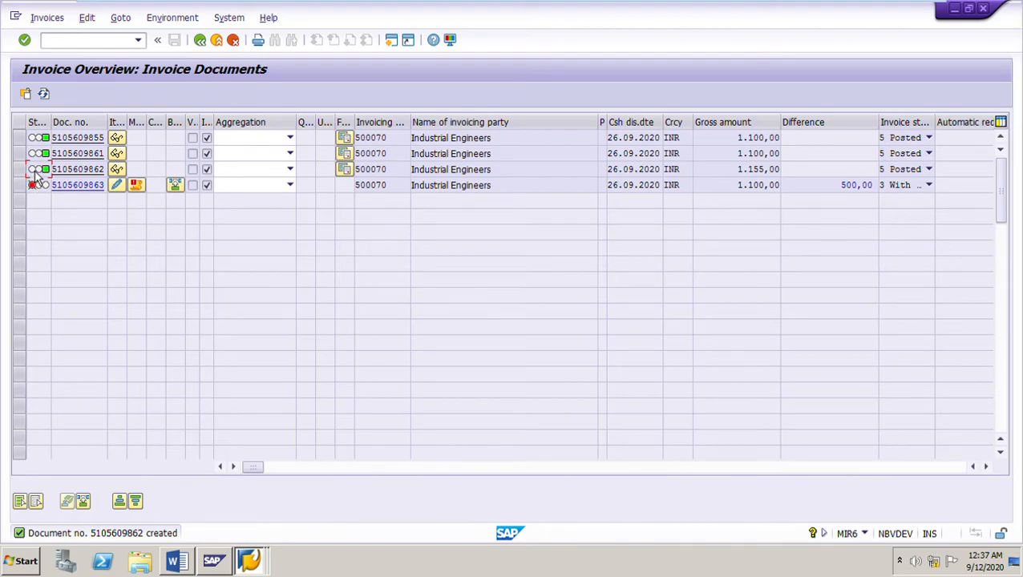
left_click(178, 564)
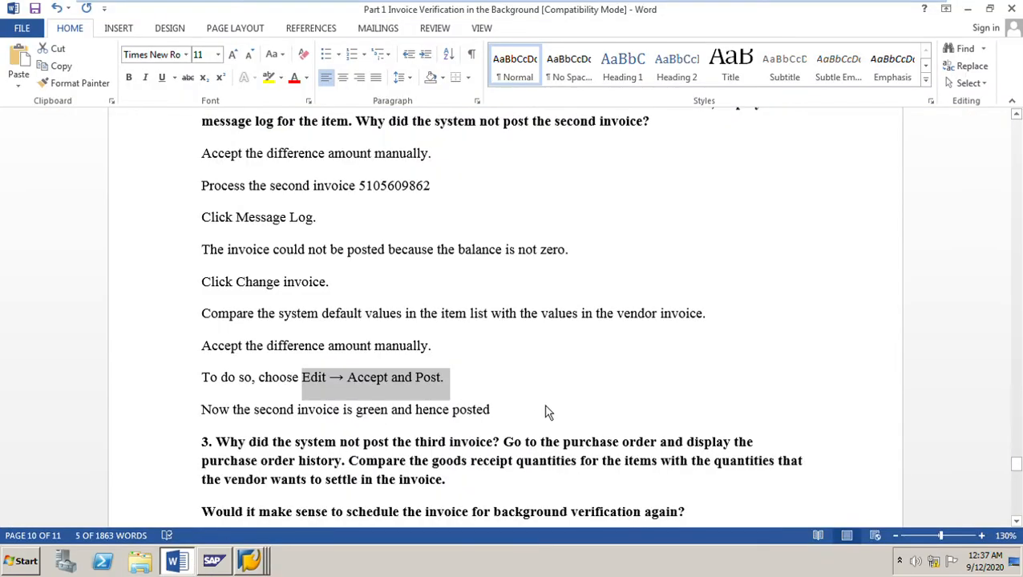
scroll(547, 412, "down", 3)
left_click(376, 363)
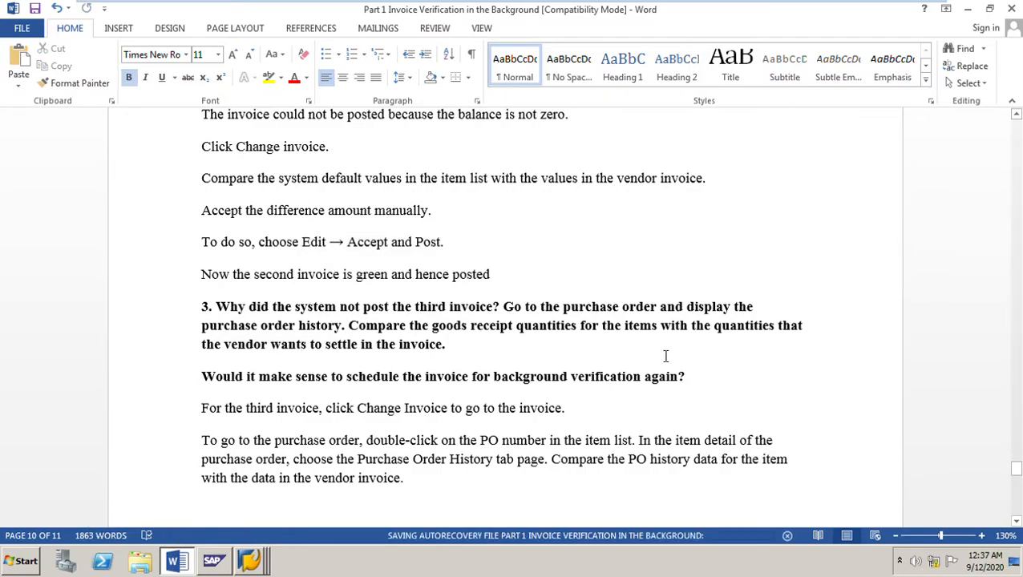
scroll(665, 357, "down", 2)
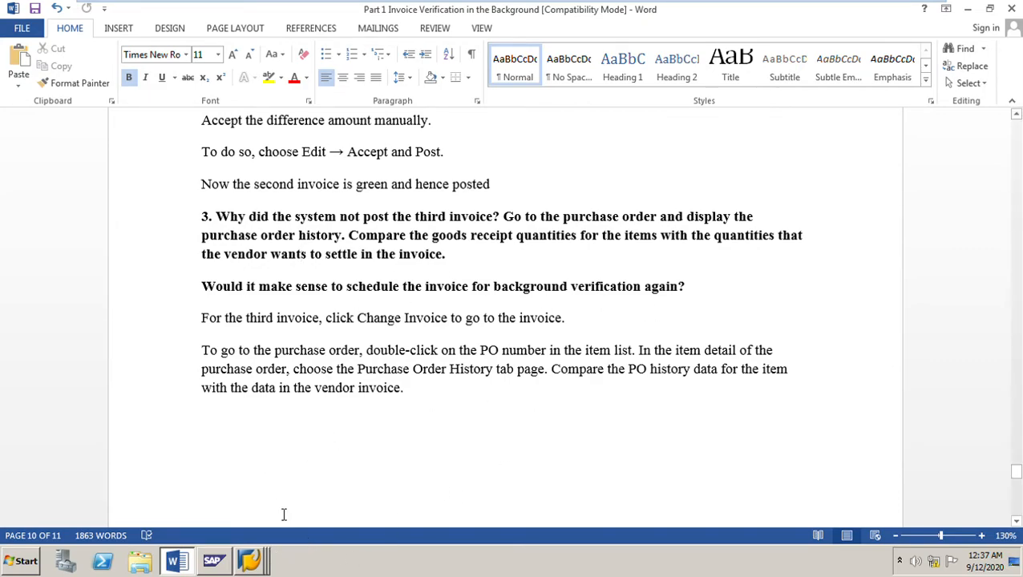
Examine the goods receipt quantity in the third SAP purchase order's history and read the Word exercise's explanation of the third invoice
left_click(258, 564)
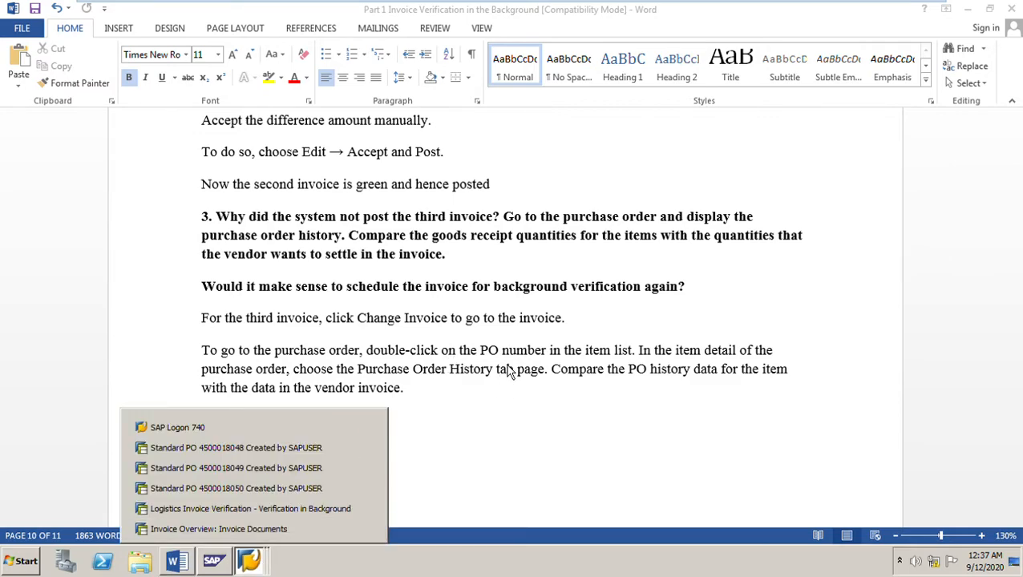
left_click(251, 495)
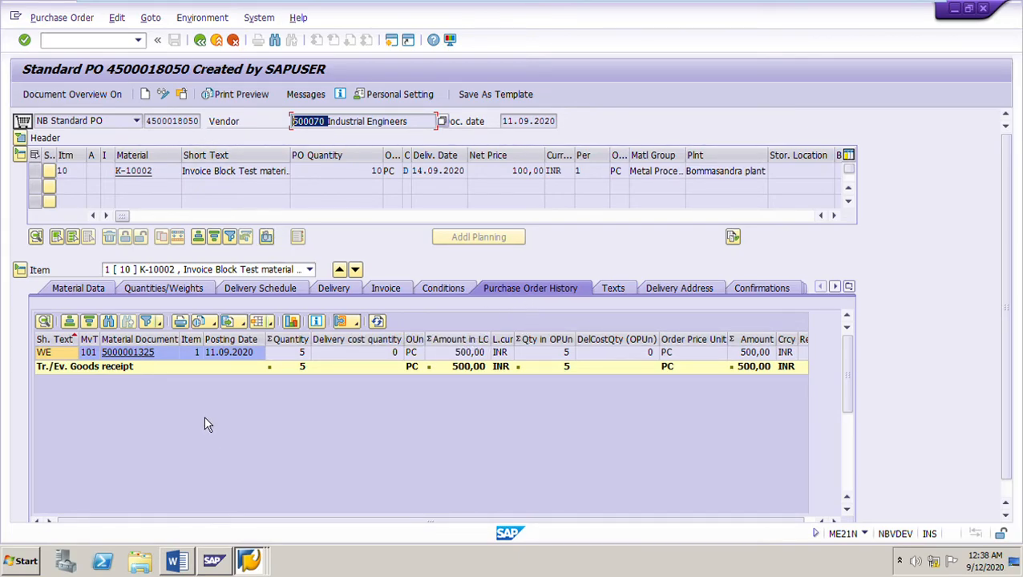
left_click(66, 360)
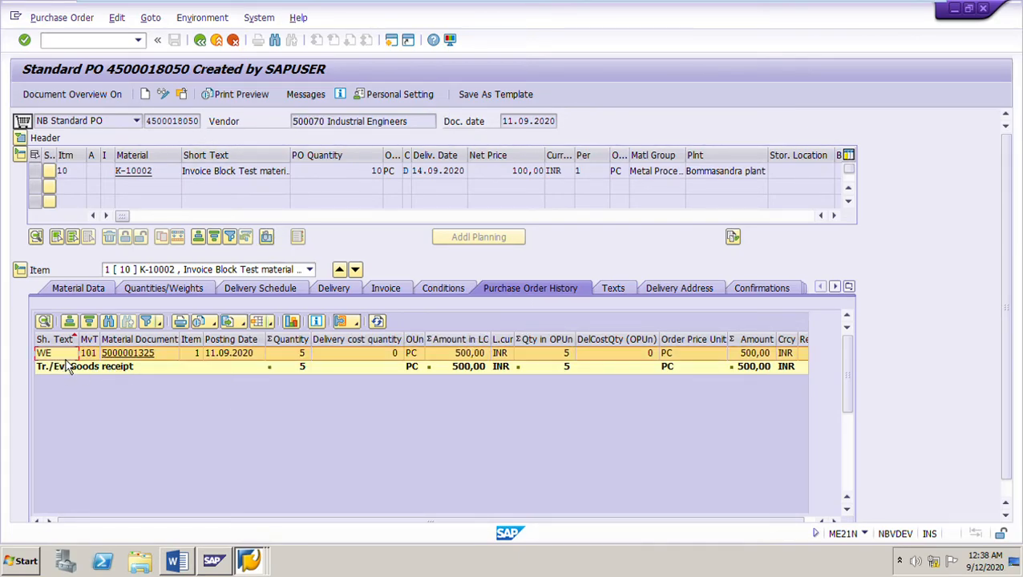
left_click(311, 360)
left_click(184, 563)
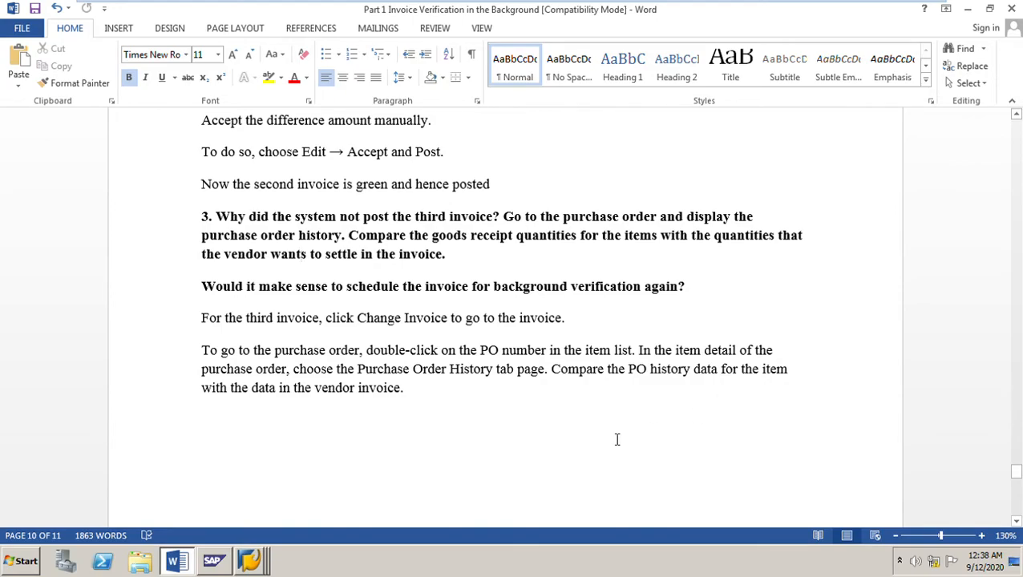
scroll(618, 440, "down", 6)
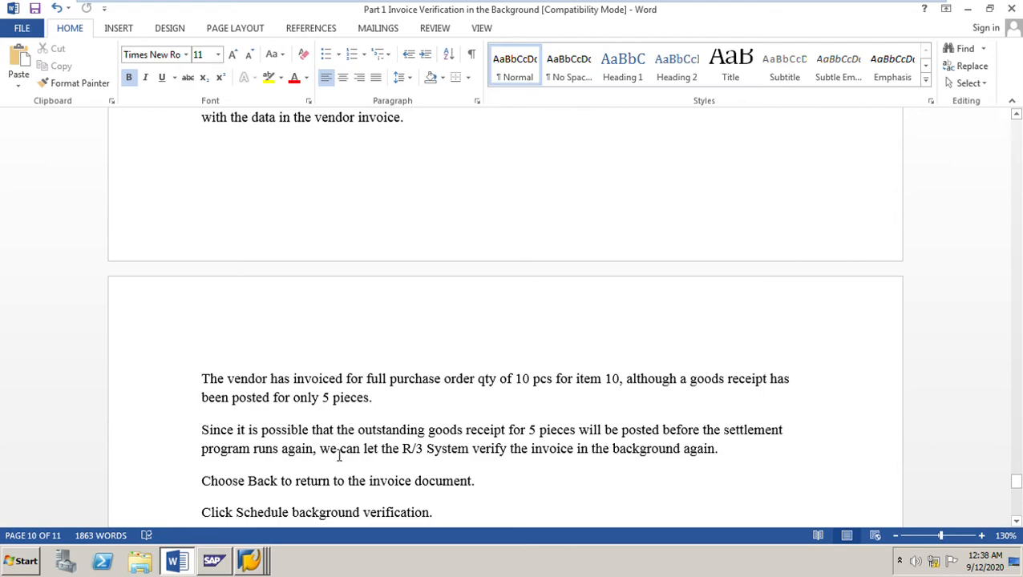
scroll(433, 457, "down", 1)
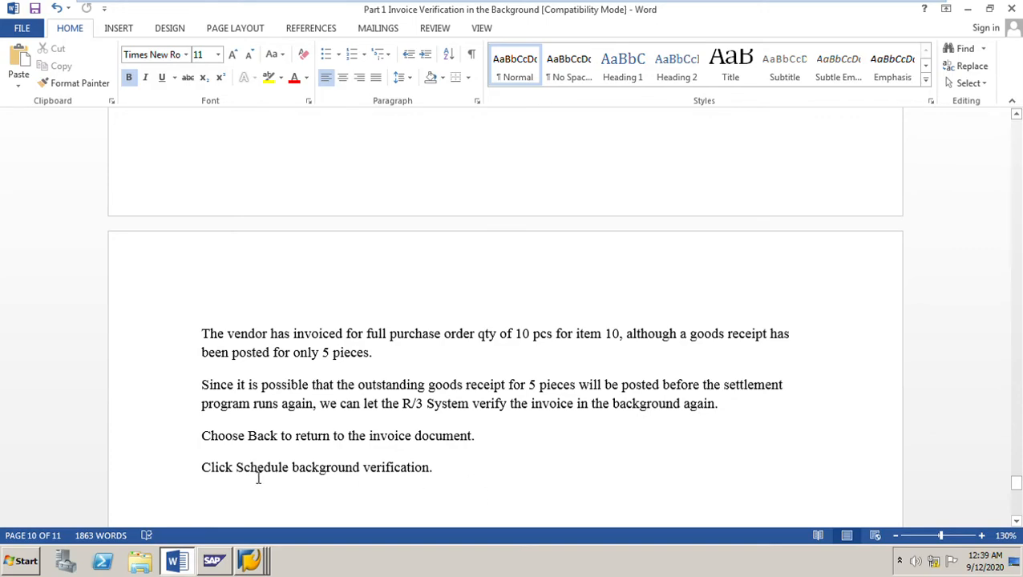
Open the third invoice for changing from the SAP invoice overview and examine its item's amount and quantity
left_click(254, 564)
left_click(228, 529)
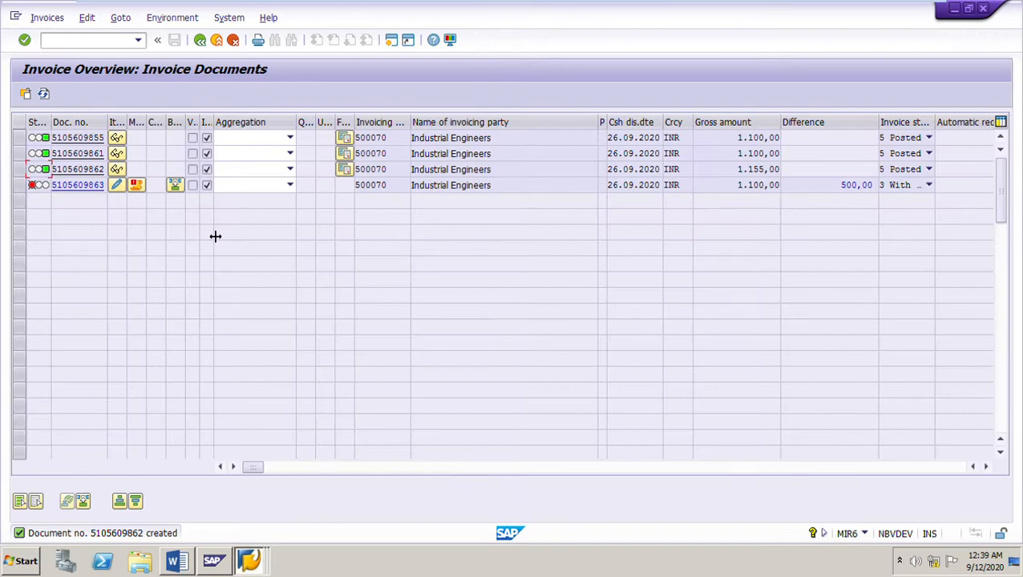
left_click(125, 193)
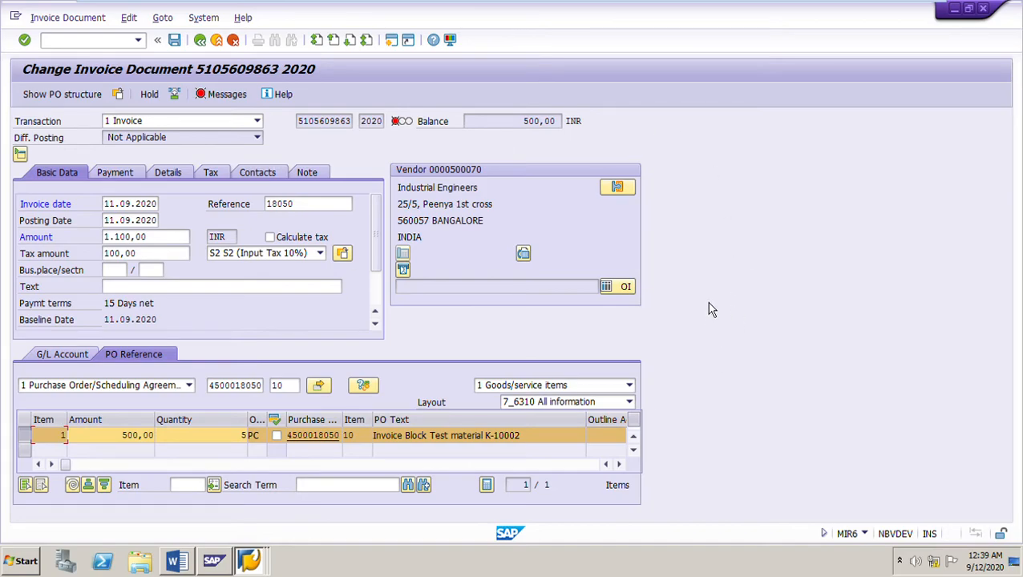
left_click(242, 437)
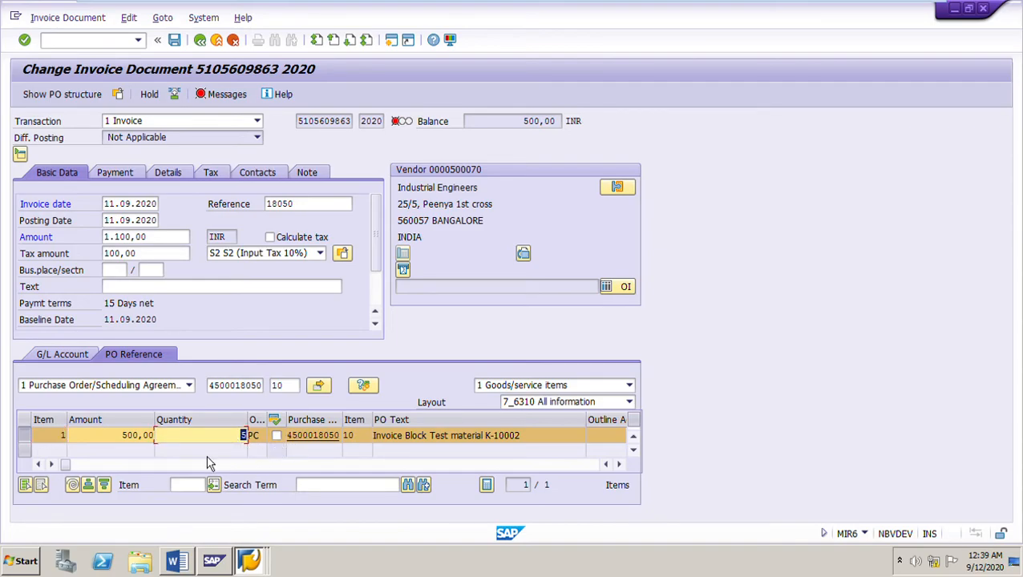
left_click_drag(115, 440, 251, 441)
Compare the third invoice's gross amount, item quantity and item amount with the goods receipt in its purchase order history
left_click(250, 561)
left_click(245, 488)
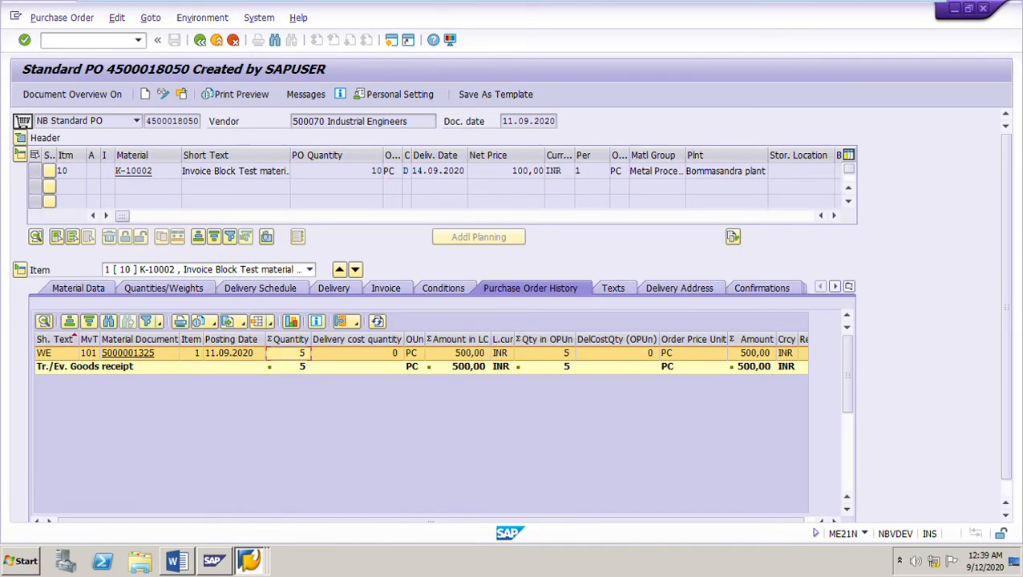
left_click(250, 561)
left_click(236, 535)
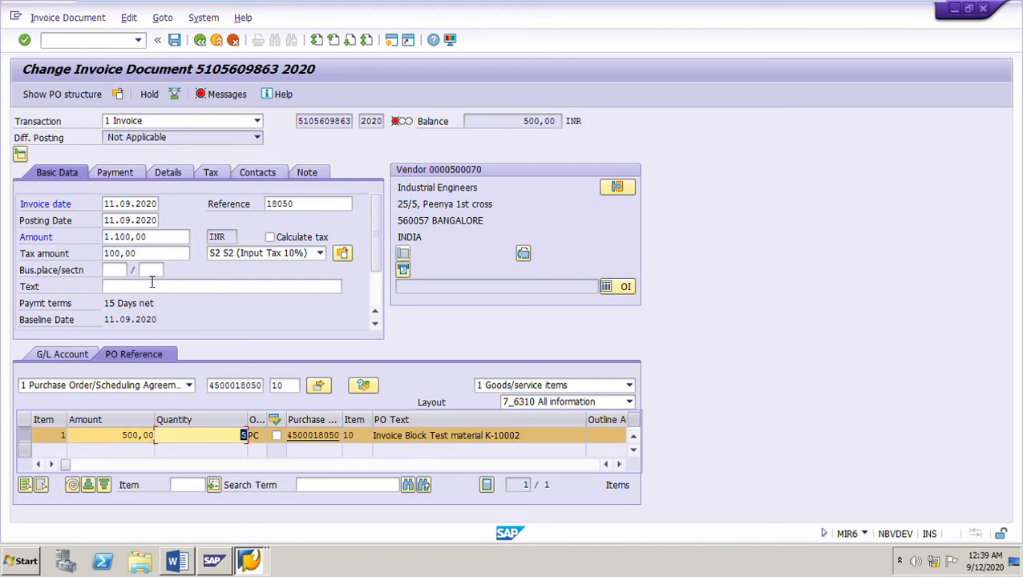
left_click_drag(166, 240, 8, 245)
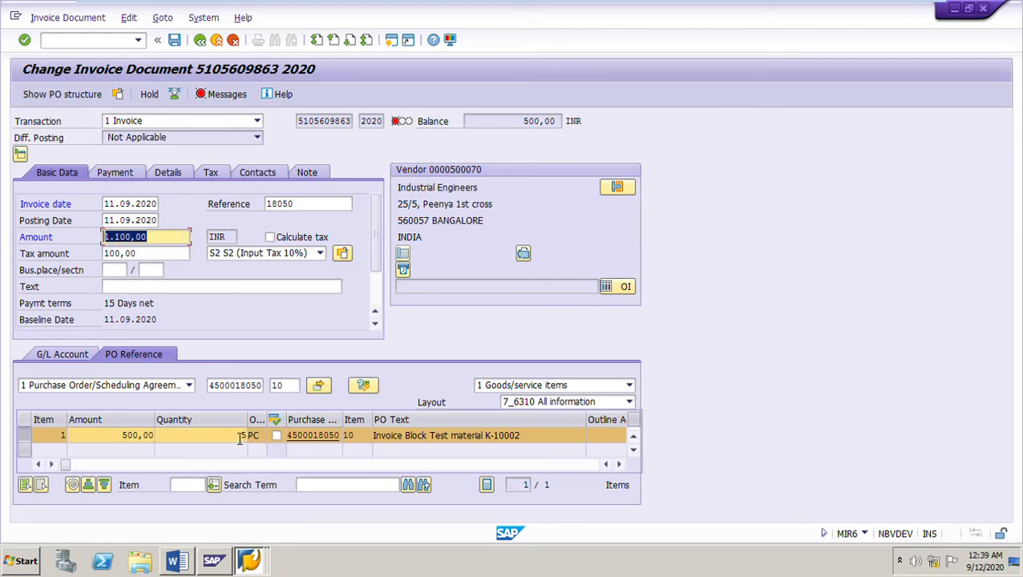
left_click_drag(240, 439, 326, 450)
left_click_drag(112, 442, 508, 443)
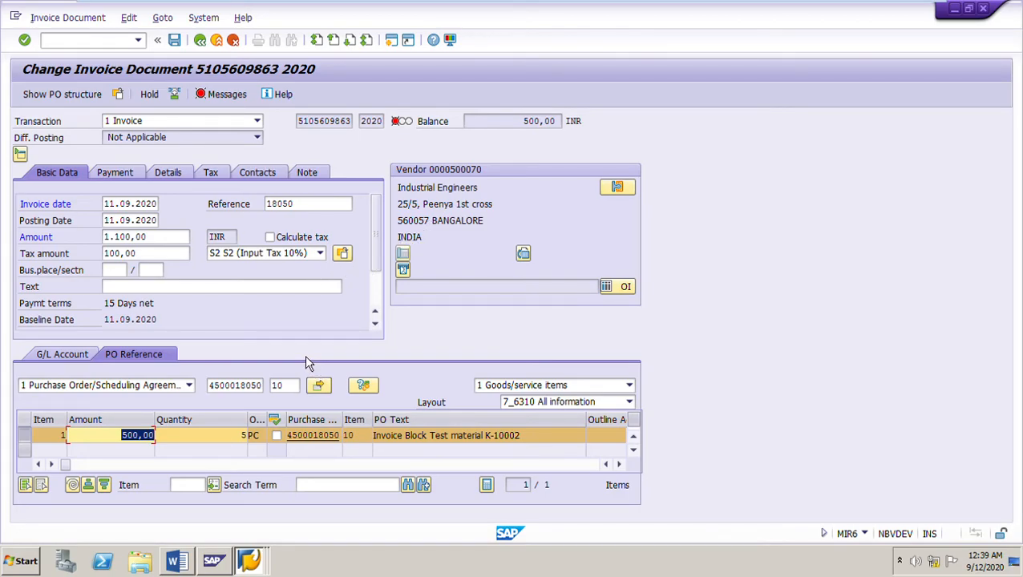
Leave the third invoice without parking it and schedule it for background verification from the invoice overview
left_click(202, 44)
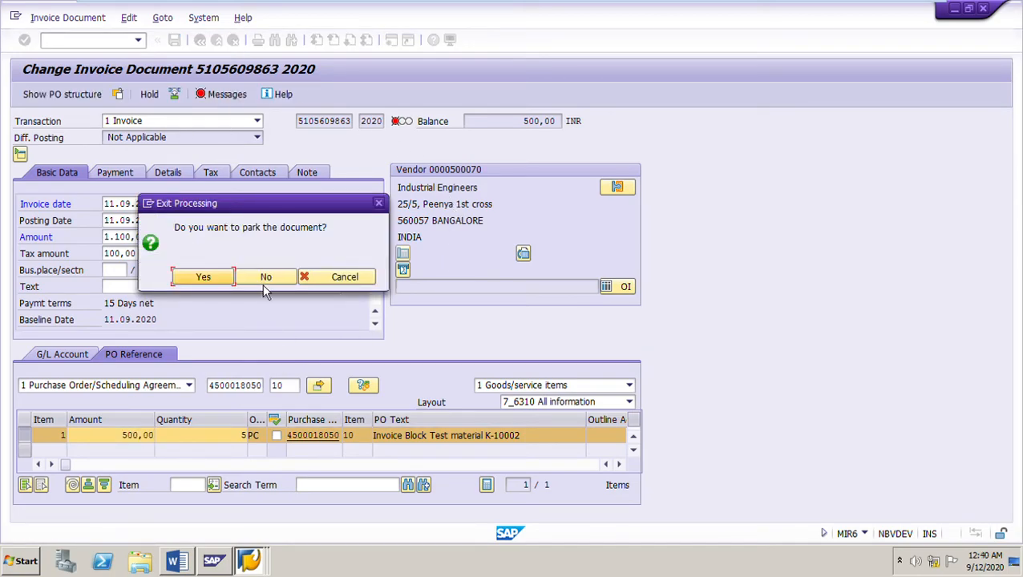
left_click(267, 280)
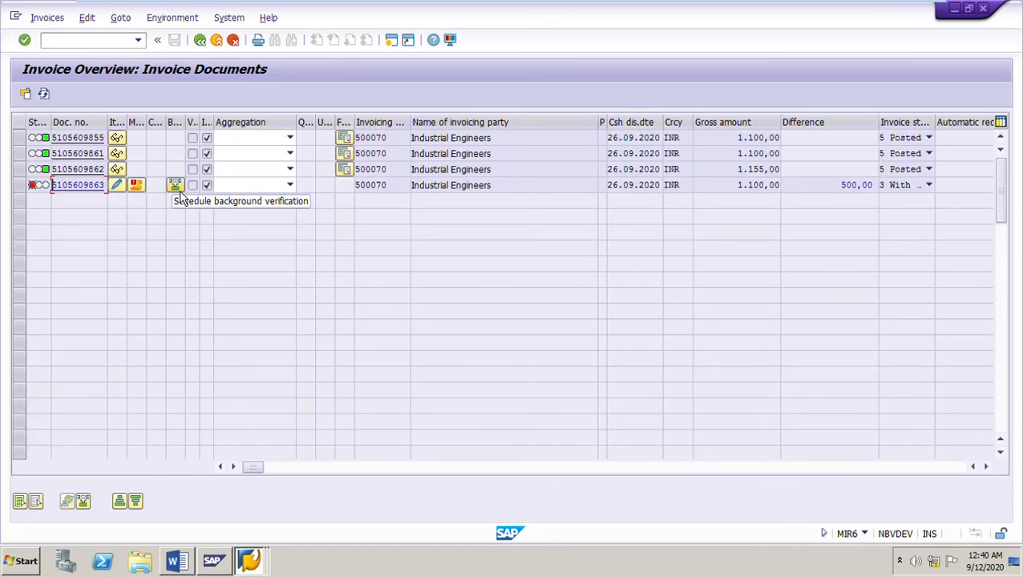
left_click(180, 193)
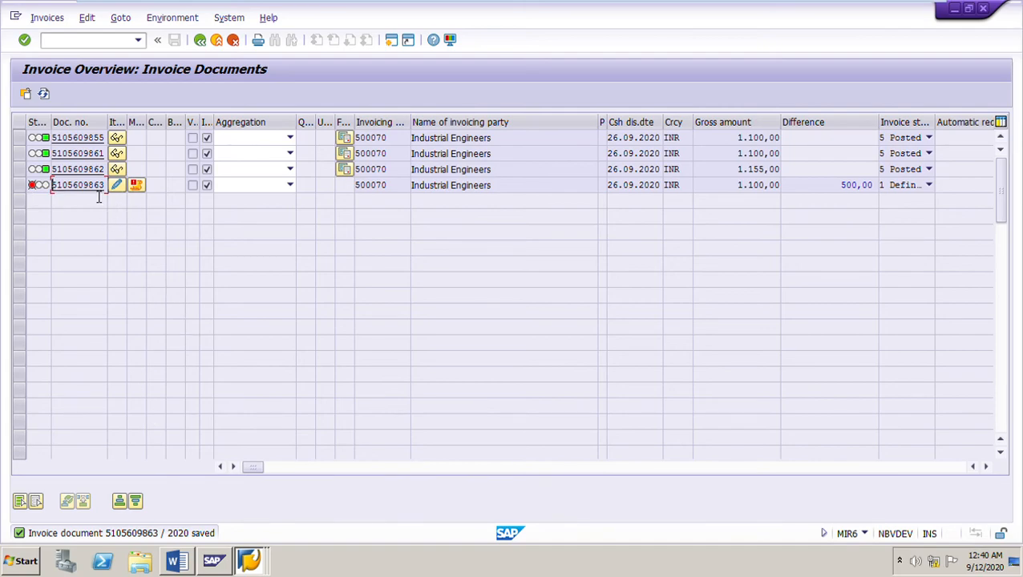
Return to the Word document and review the exercise from its final instructions back to the Section B introduction
left_click(187, 560)
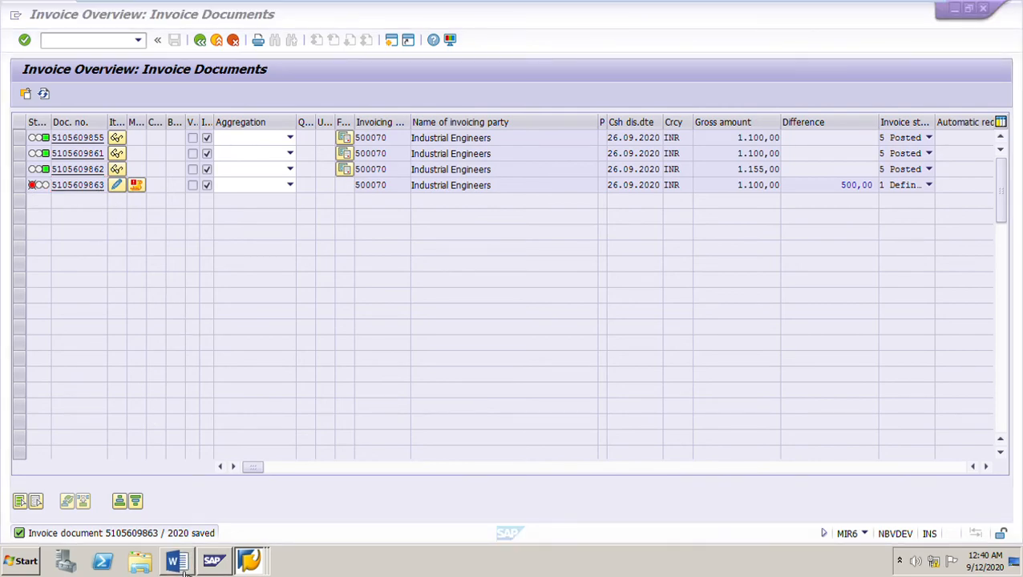
scroll(648, 497, "down", 3)
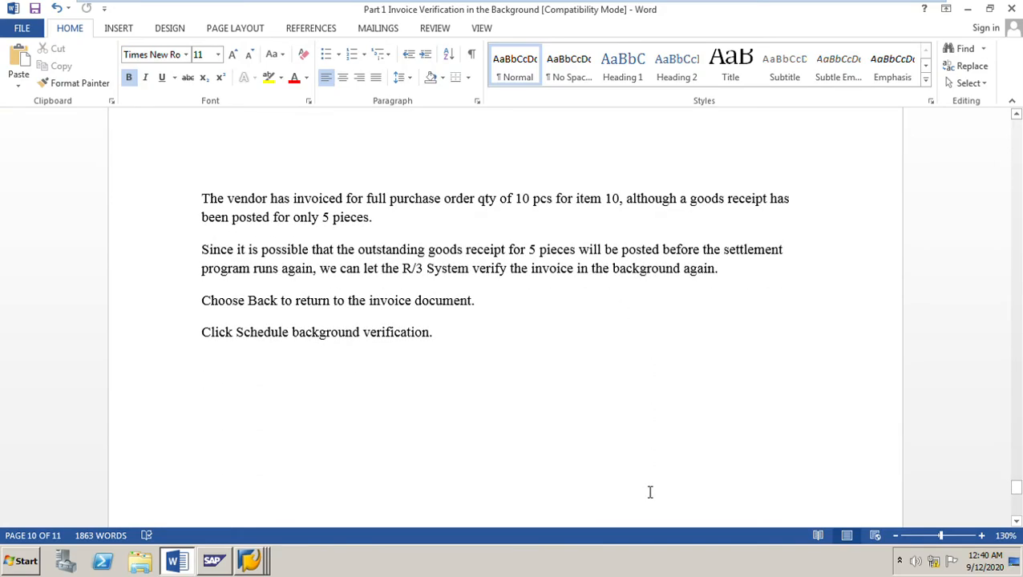
scroll(677, 444, "up", 20)
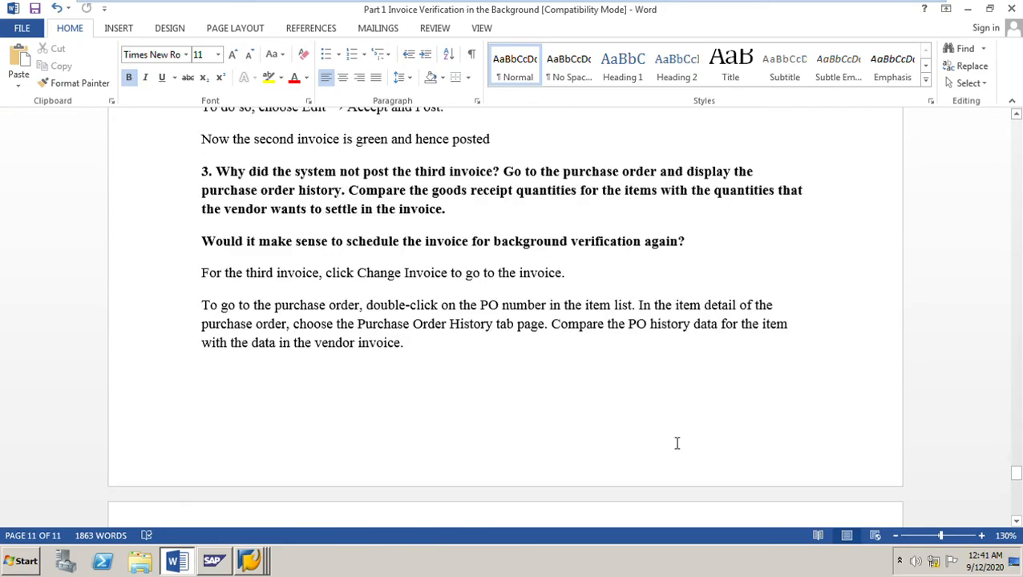
scroll(694, 440, "up", 20)
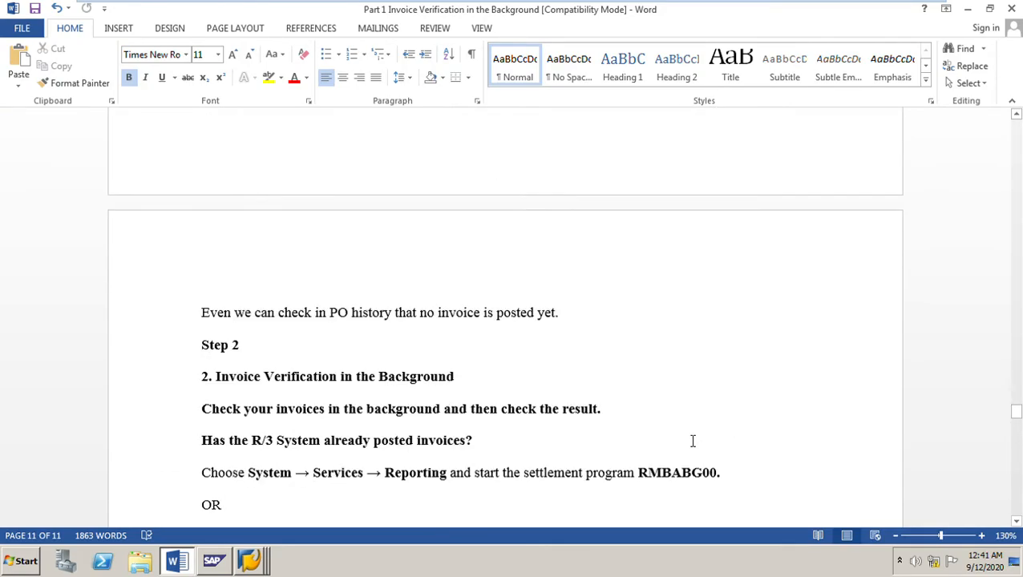
scroll(687, 441, "up", 20)
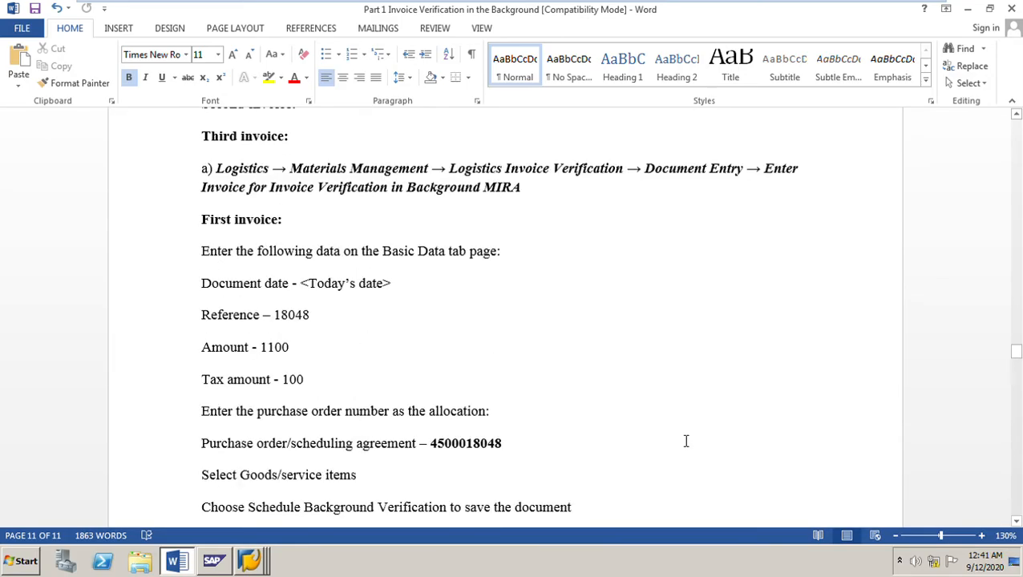
scroll(683, 441, "up", 20)
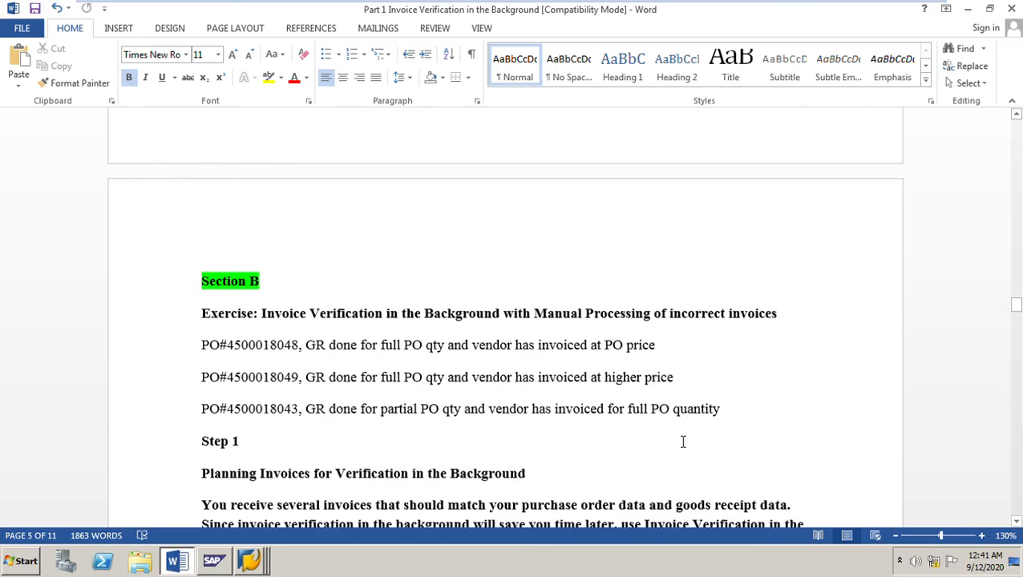
scroll(683, 442, "down", 2)
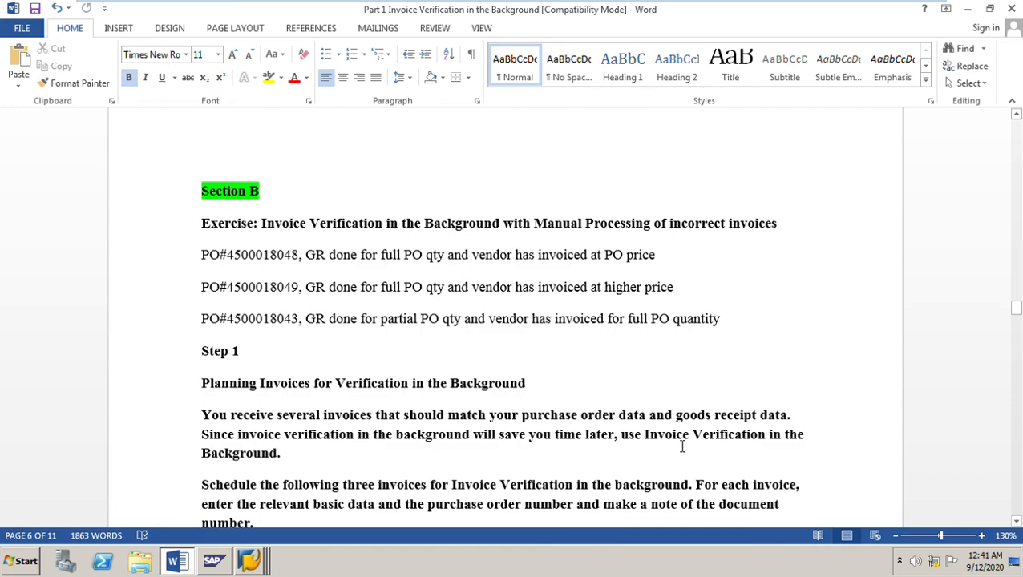